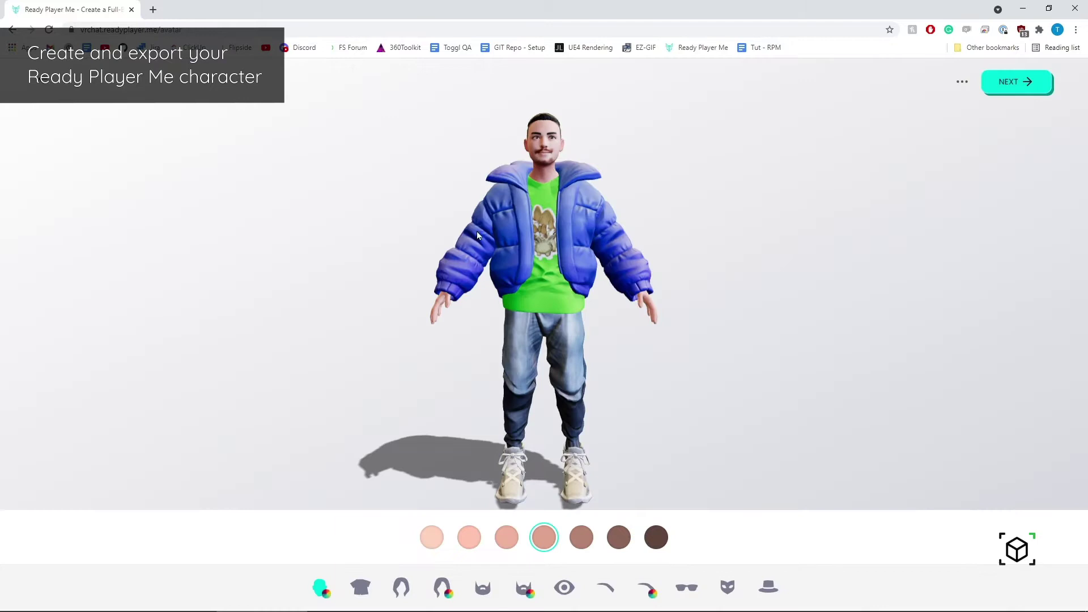
Try the dark jacket outfit with the plaid shirt tied around the waist on the avatar
left_click_drag(477, 232, 435, 246)
left_click(360, 590)
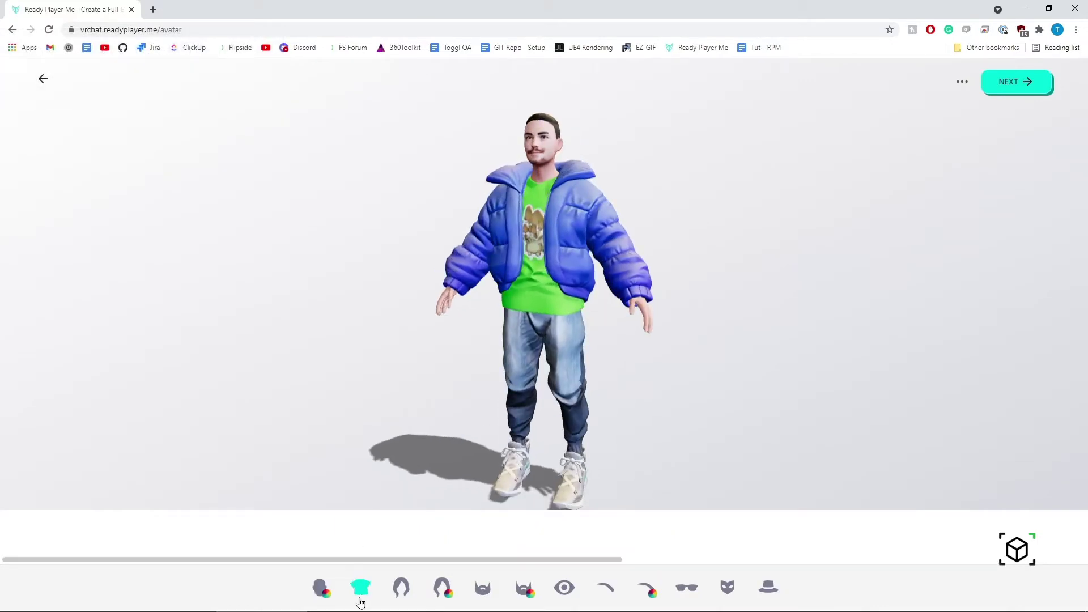
left_click(383, 535)
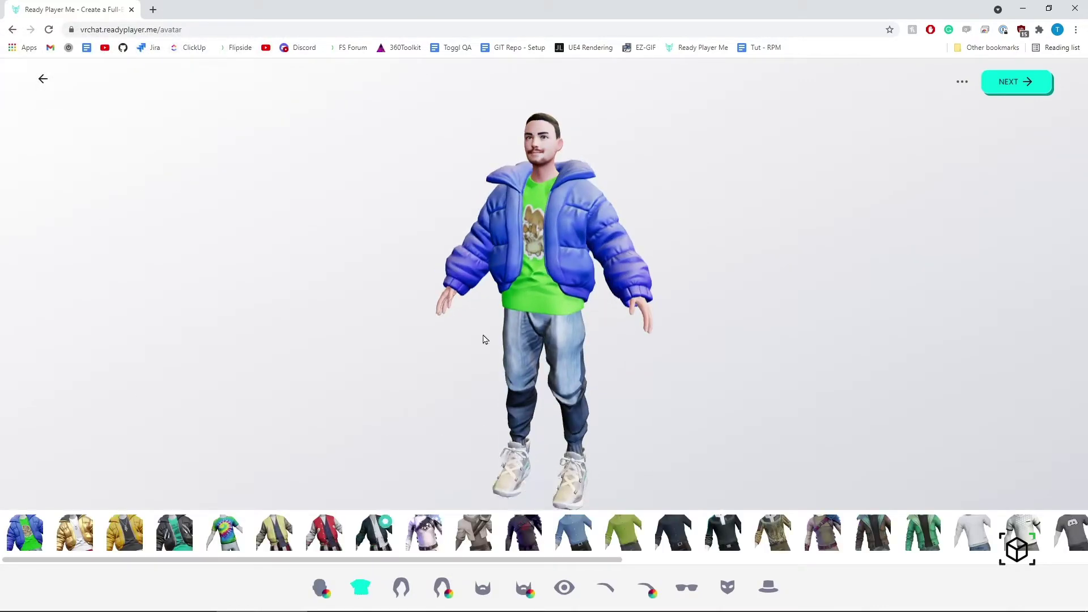
left_click_drag(556, 274, 571, 273)
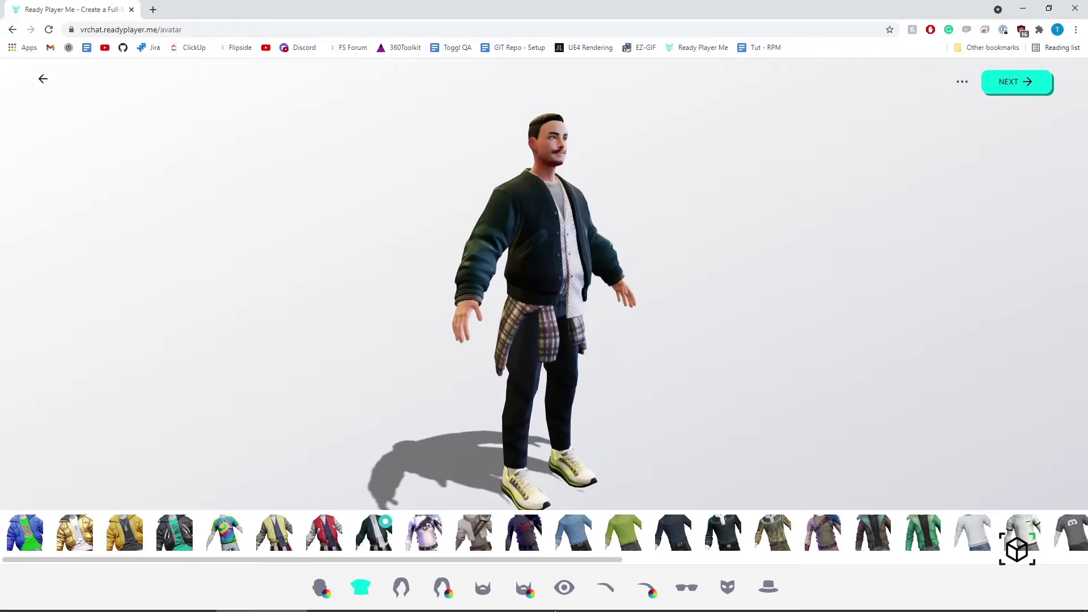
Try a brown hair colour on the avatar and switch it back to black
left_click(442, 587)
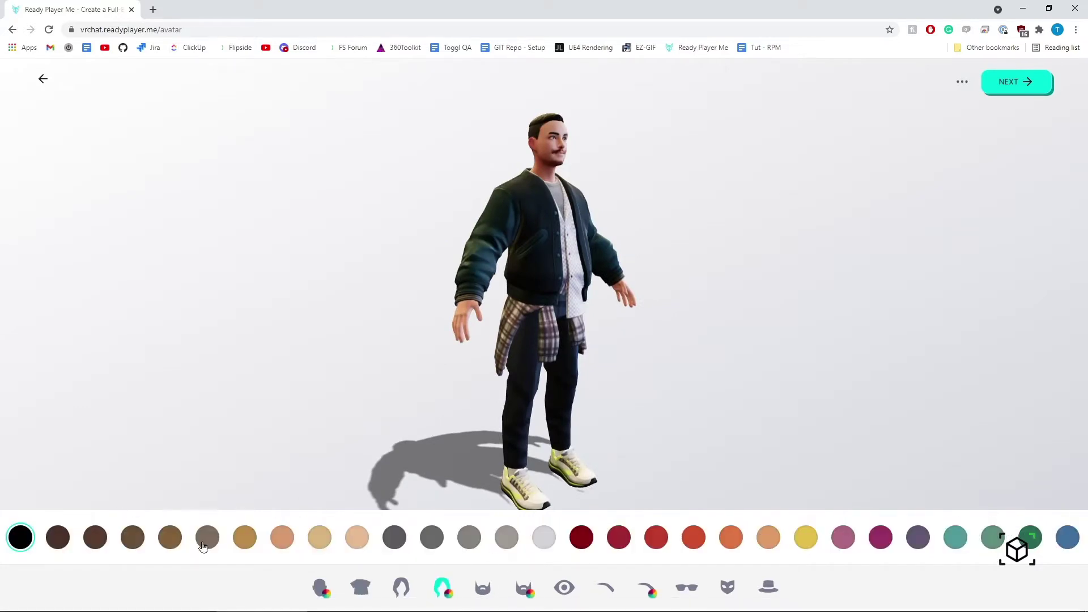
left_click(170, 537)
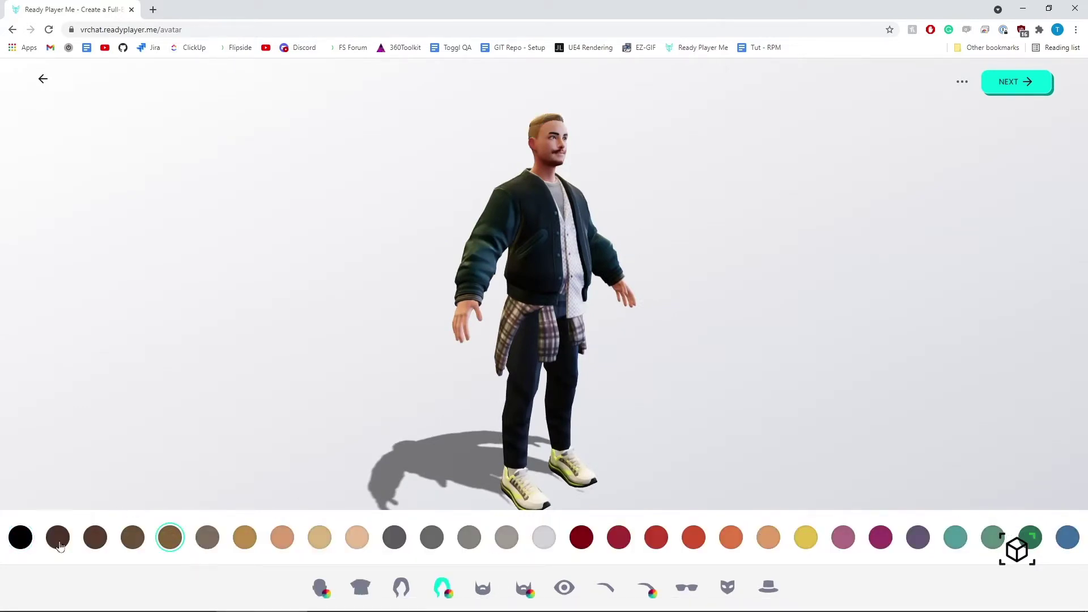
left_click(20, 537)
Change the avatar's outfit to the tie-dye T-shirt with light jeans
left_click_drag(623, 243, 550, 315)
left_click(360, 589)
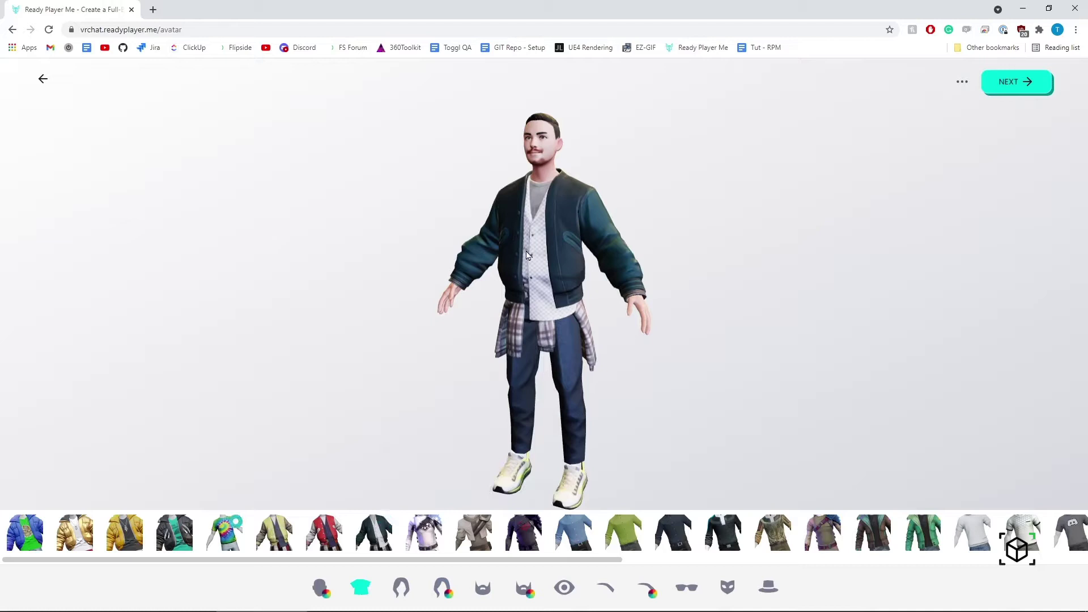
left_click_drag(544, 274, 1, 130)
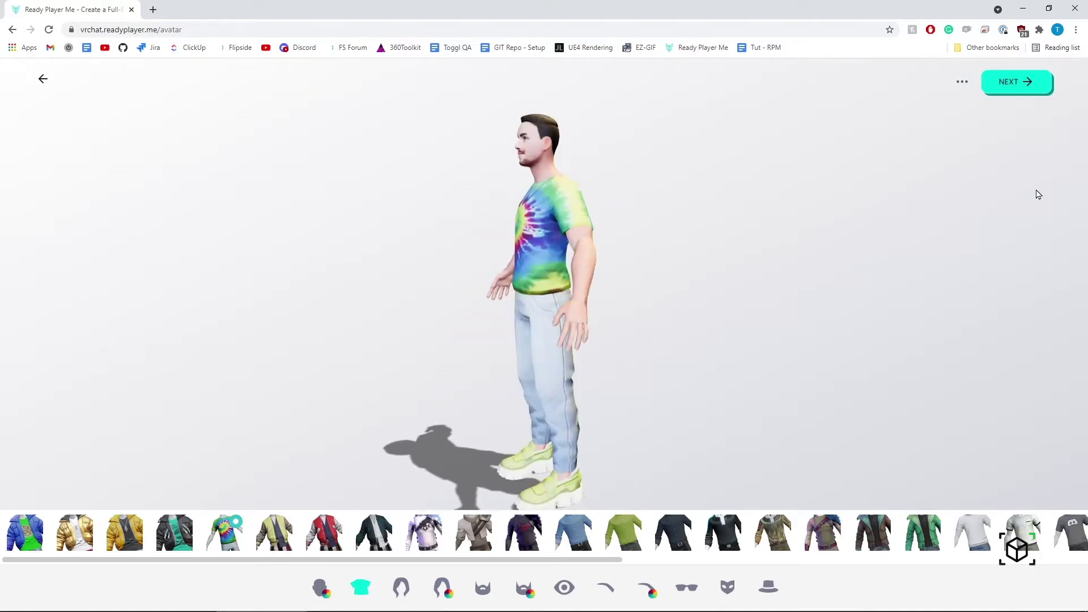
Finish the avatar, copy its download link and download the FBX file through a new browser tab
left_click(1005, 90)
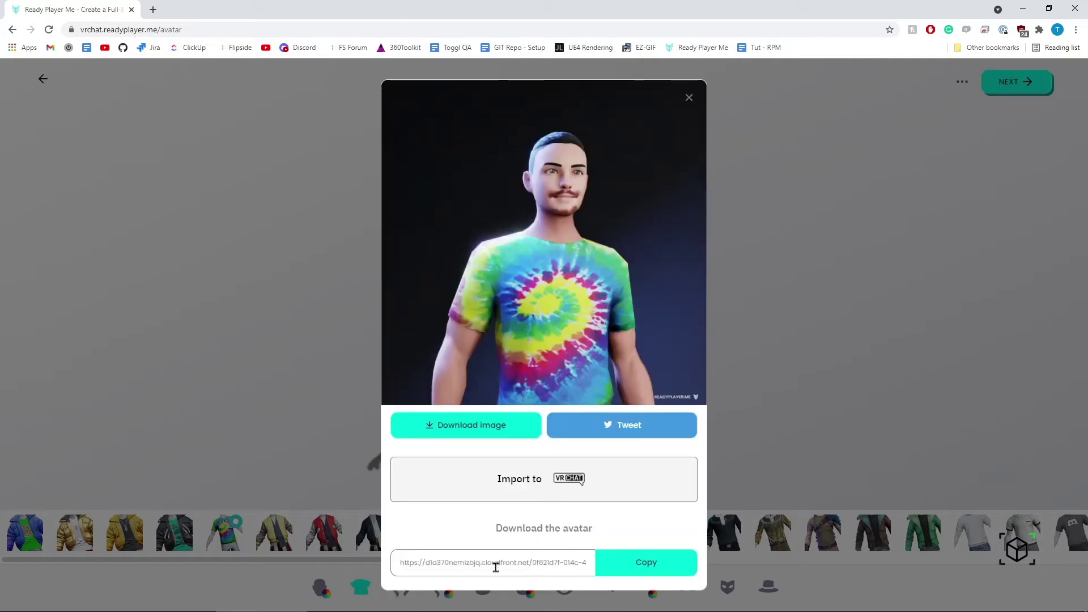
left_click(642, 564)
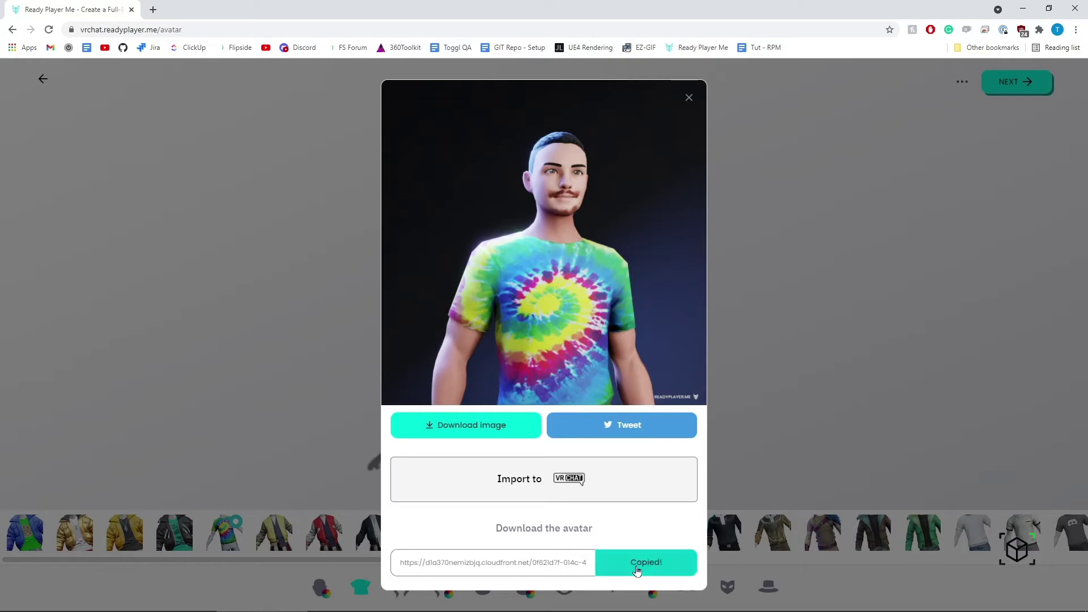
left_click(153, 9)
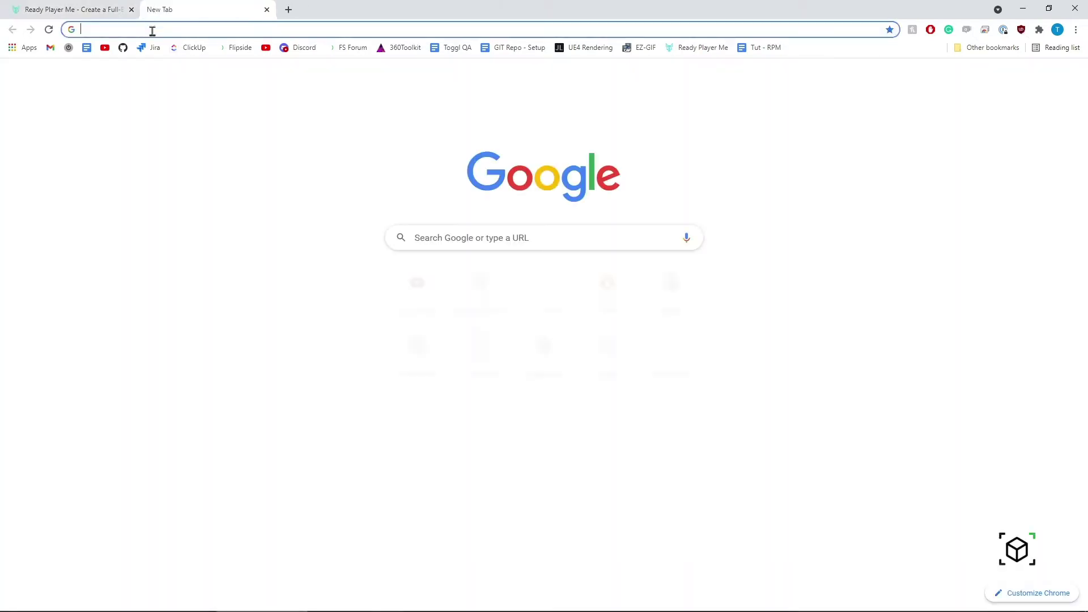
key("ctrl+v")
key("Return")
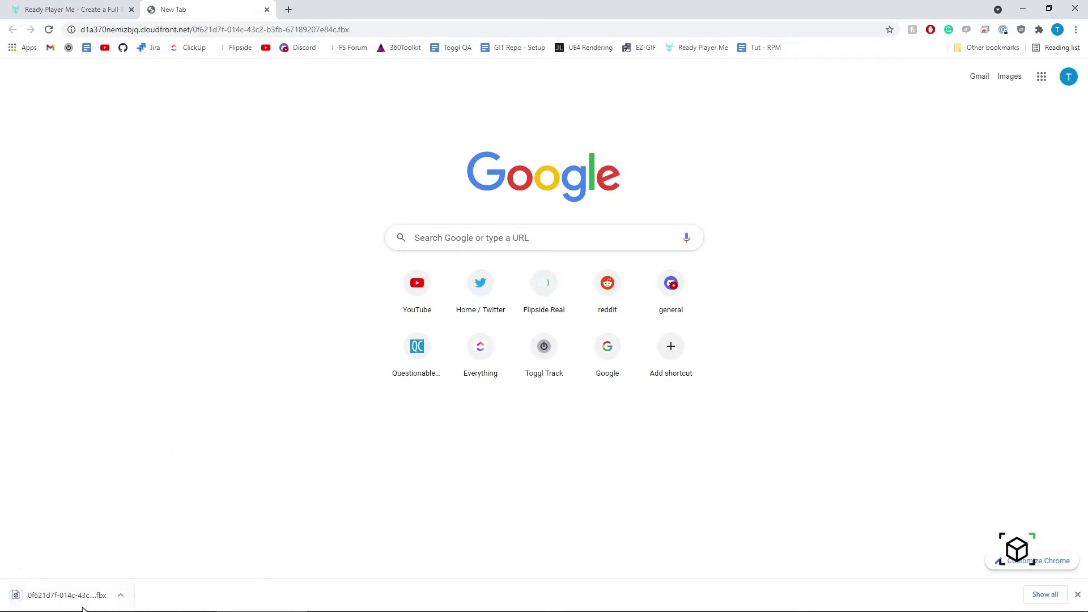
Show the downloaded FBX file in its folder and rename it RPM_Me.fbx
left_click(121, 596)
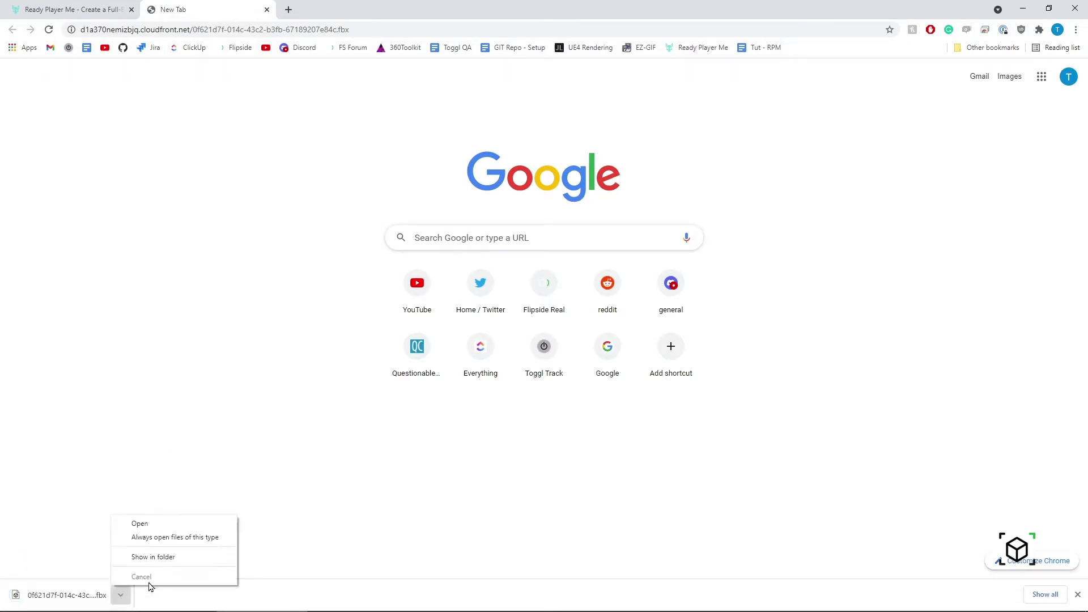
left_click(173, 557)
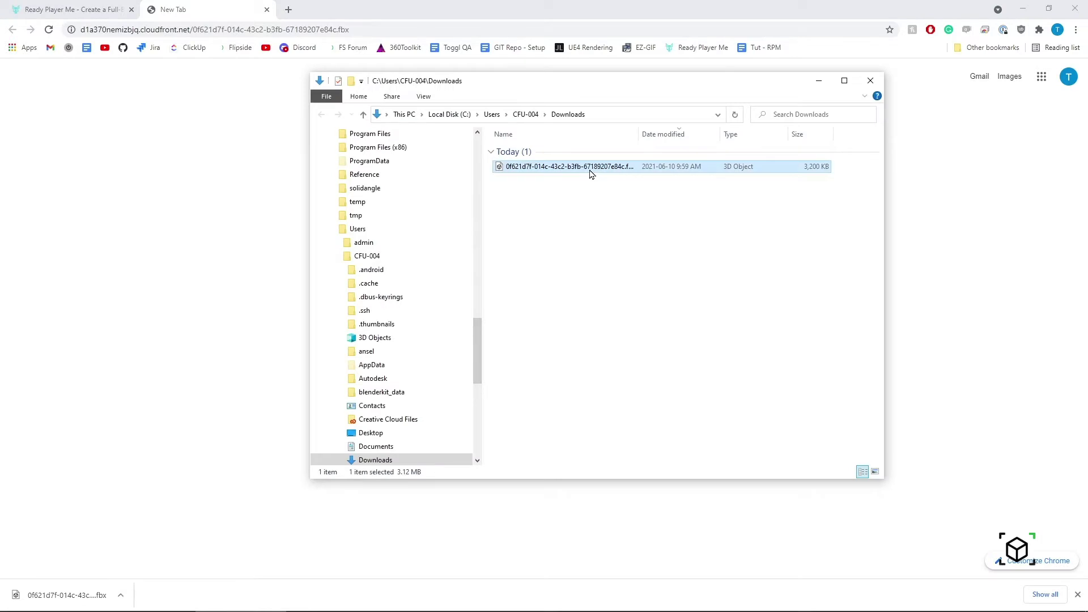
key("F2")
type("RPM_")
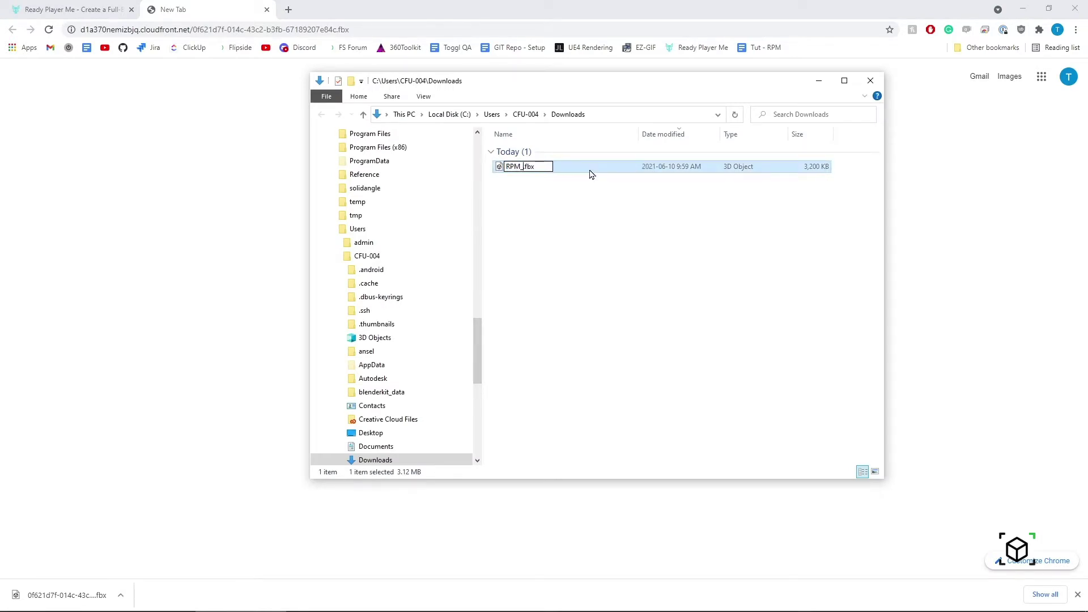
type("Me")
key("Return")
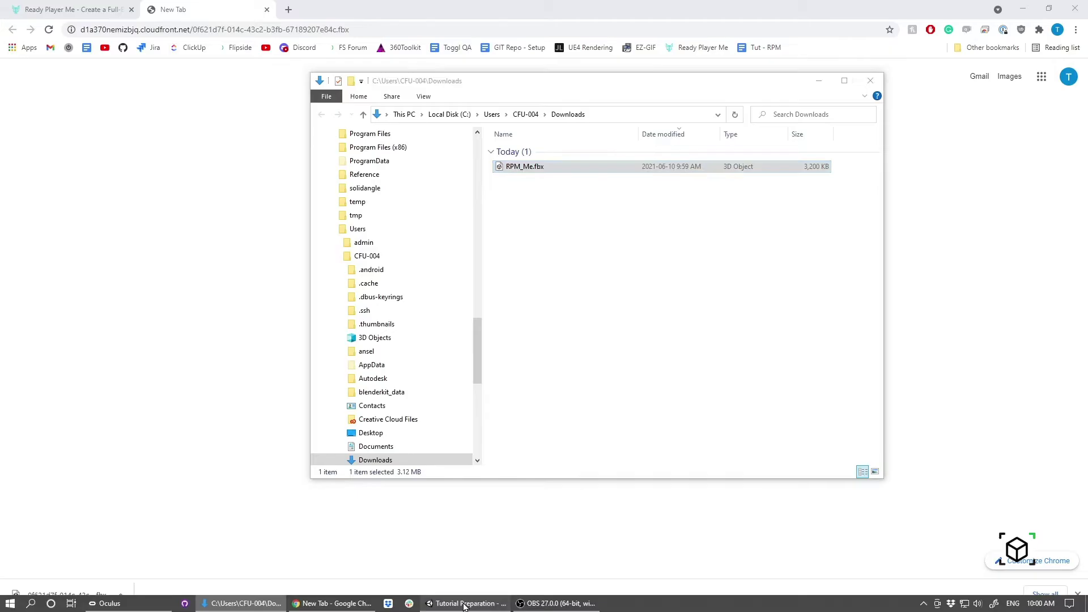
Switch to the Unity project and check the Assets for the FlipsideCreatorTools folder and the available Flipside Creator Tools commands
left_click(461, 610)
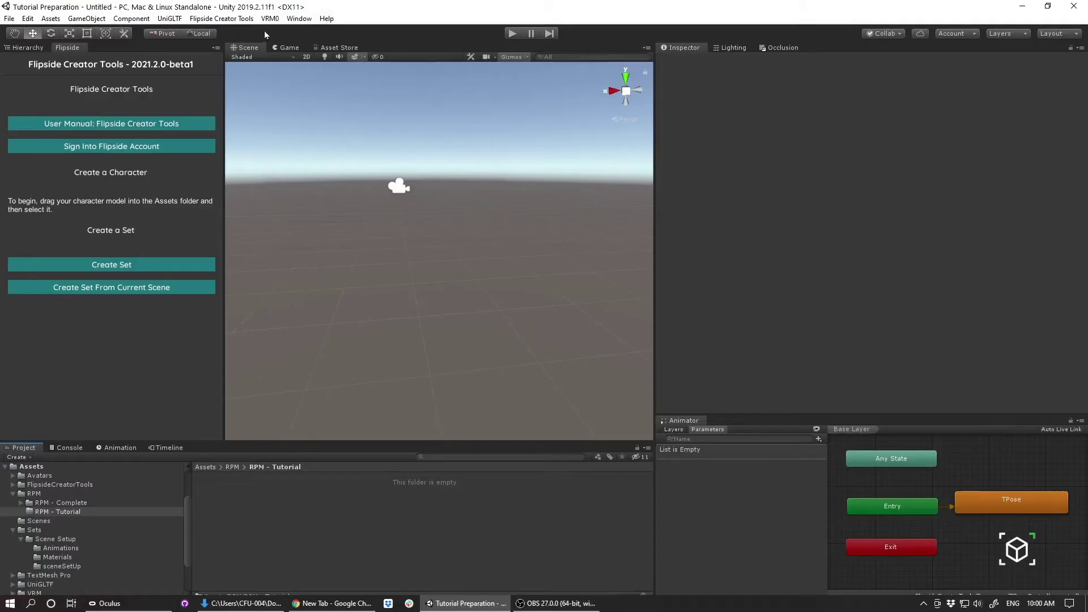
left_click(207, 470)
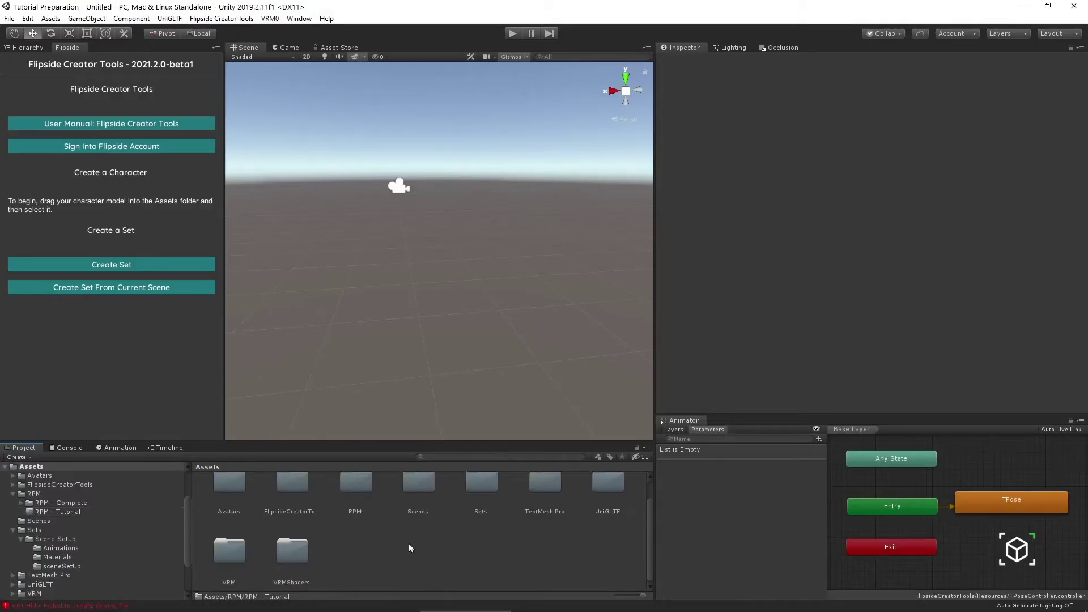
left_click(303, 480)
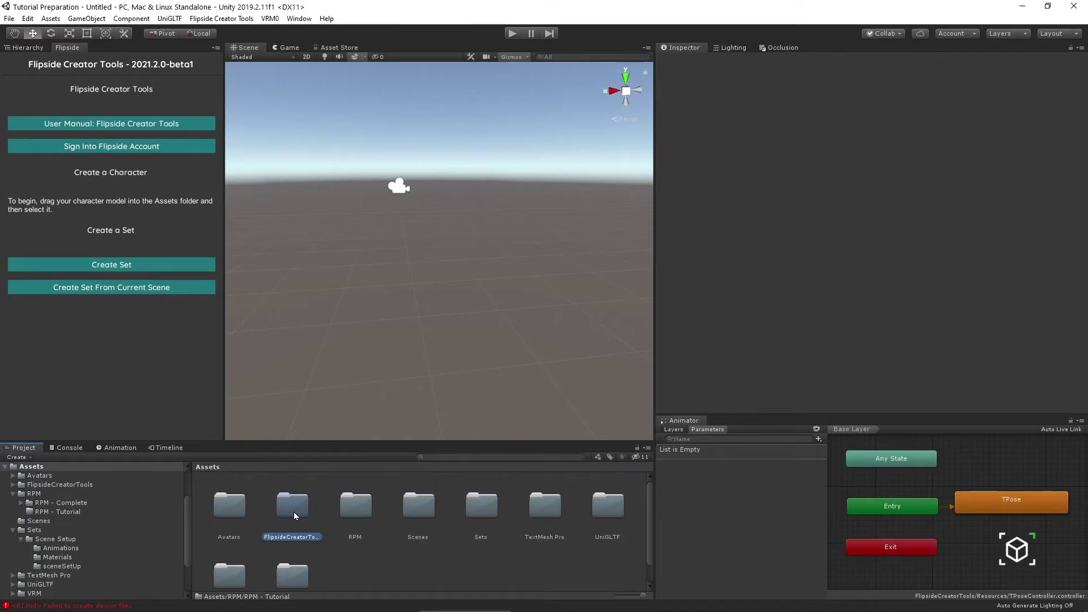
left_click(229, 18)
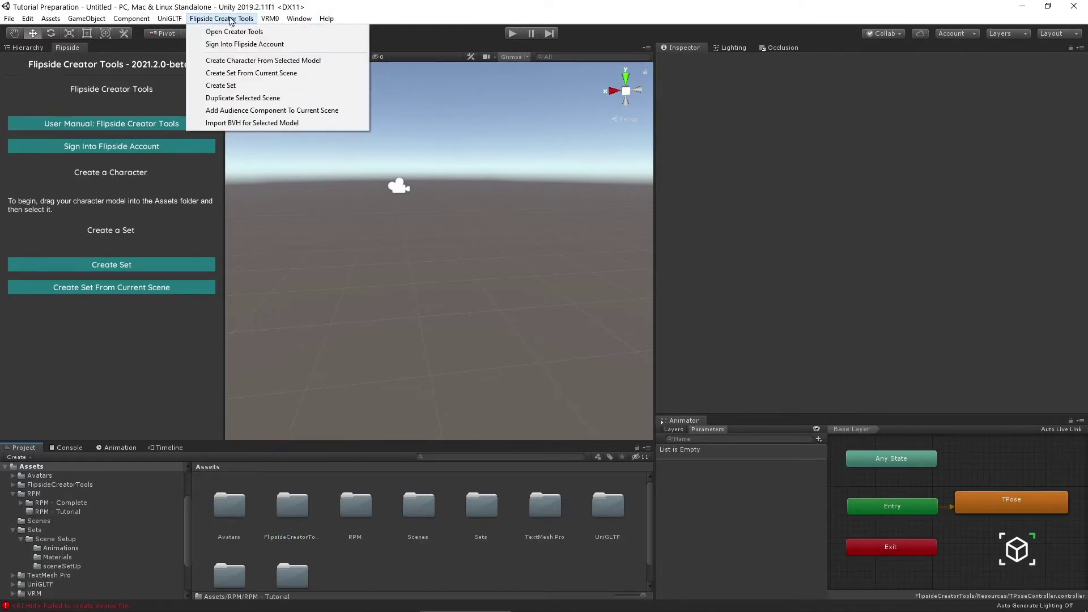
left_click(380, 545)
Import RPM_Me.fbx from Downloads into the RPM - Tutorial folder and fix the flagged normal map texture setting
double_click(370, 500)
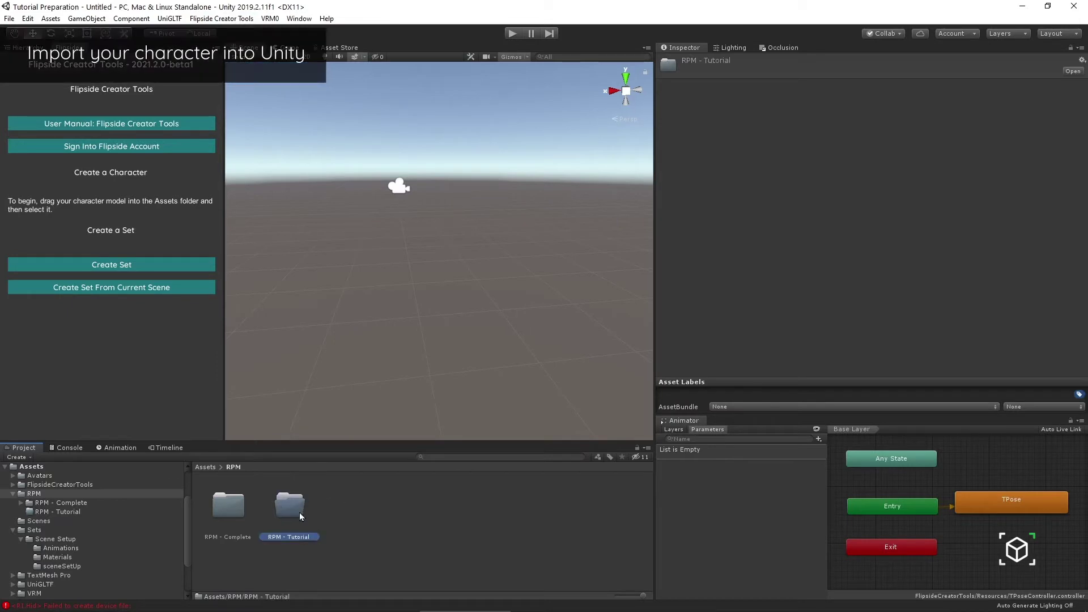
double_click(292, 508)
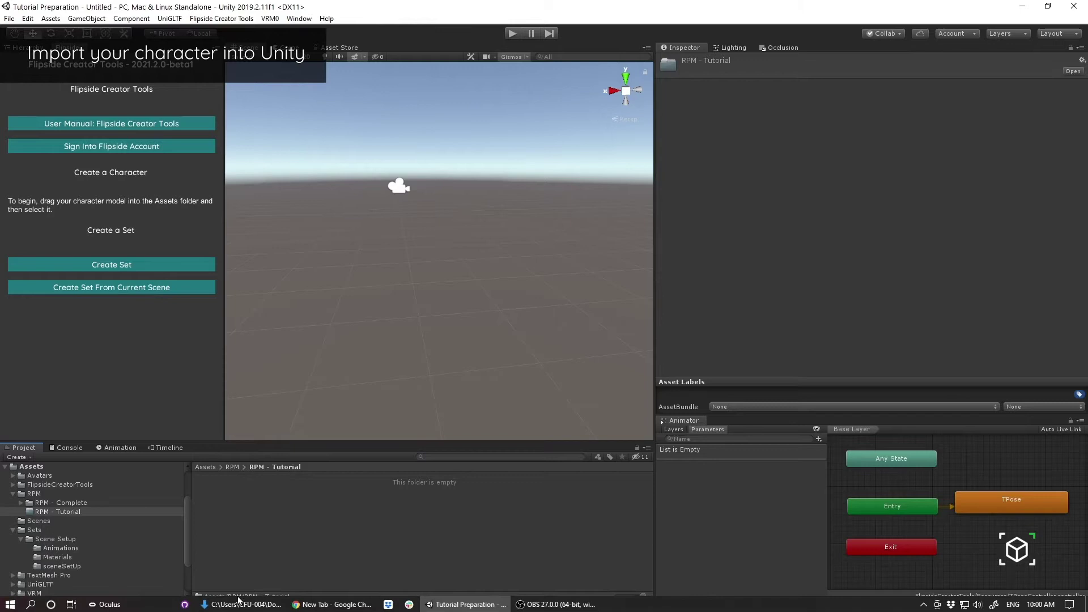
left_click(240, 602)
left_click(241, 603)
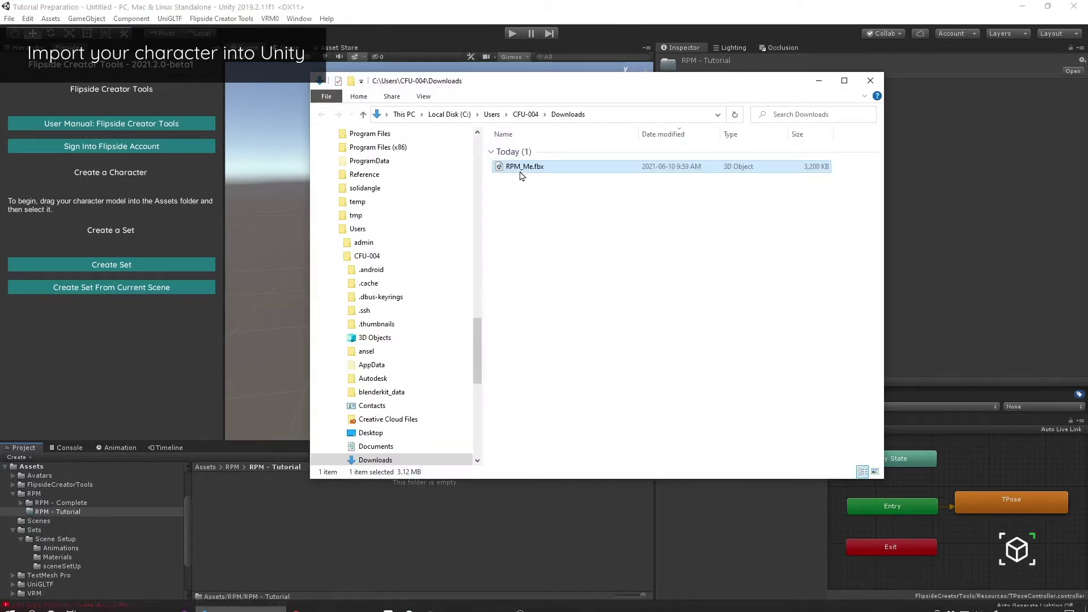
left_click_drag(518, 167, 277, 530)
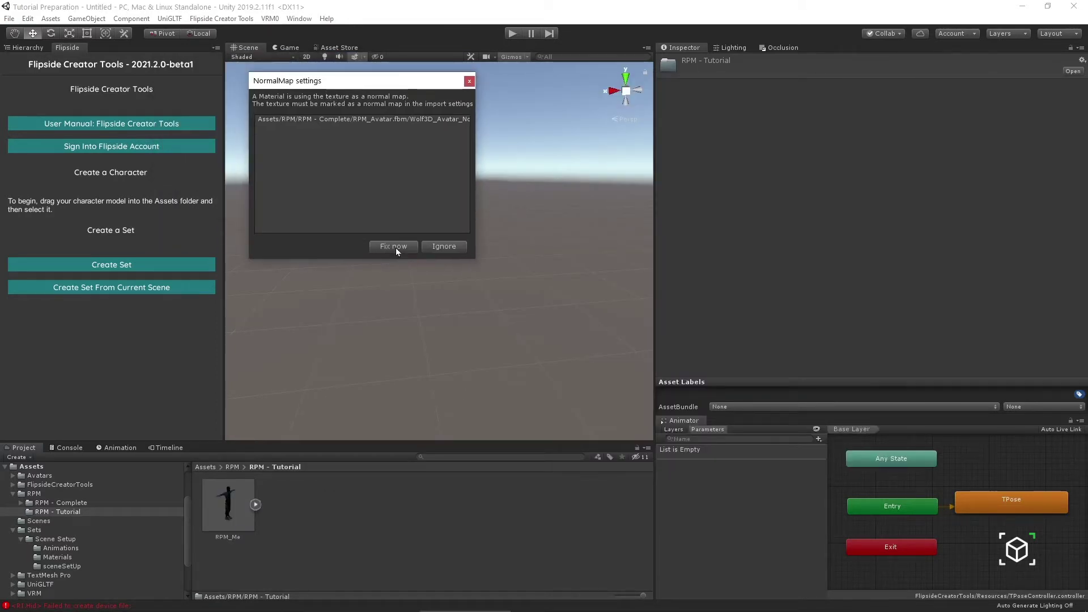
left_click(395, 247)
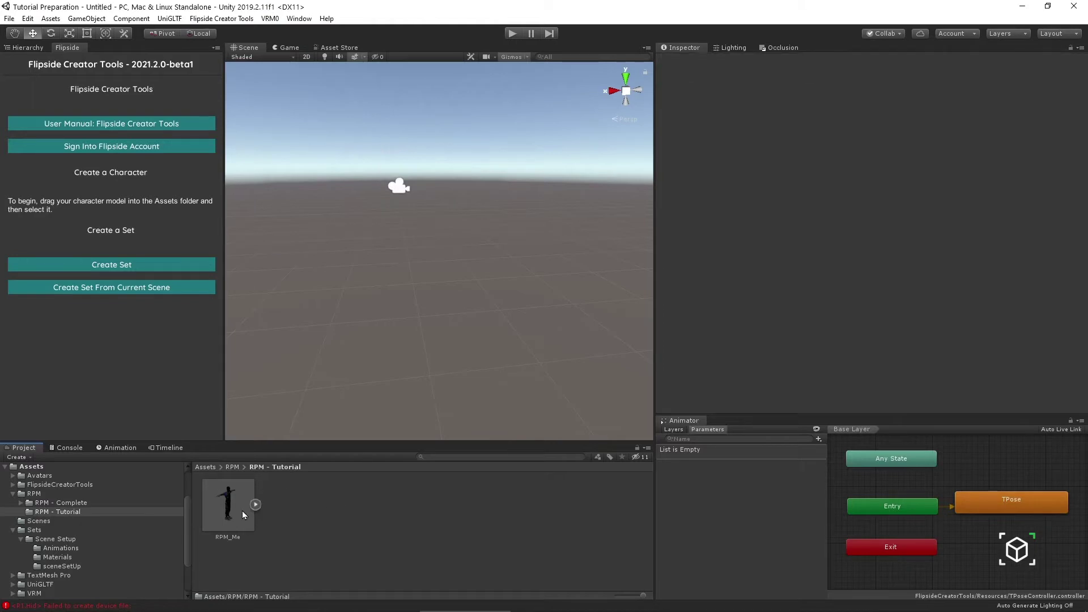
Examine the RPM_Me model's import settings and the Flipside character instructions, leaving the model deselected
left_click(243, 511)
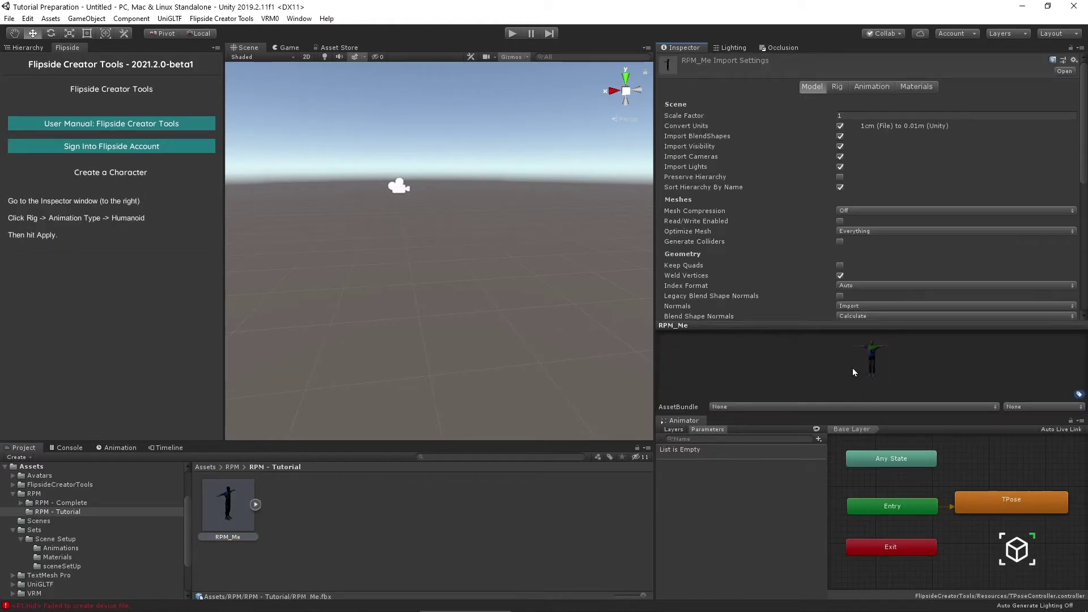
left_click(286, 567)
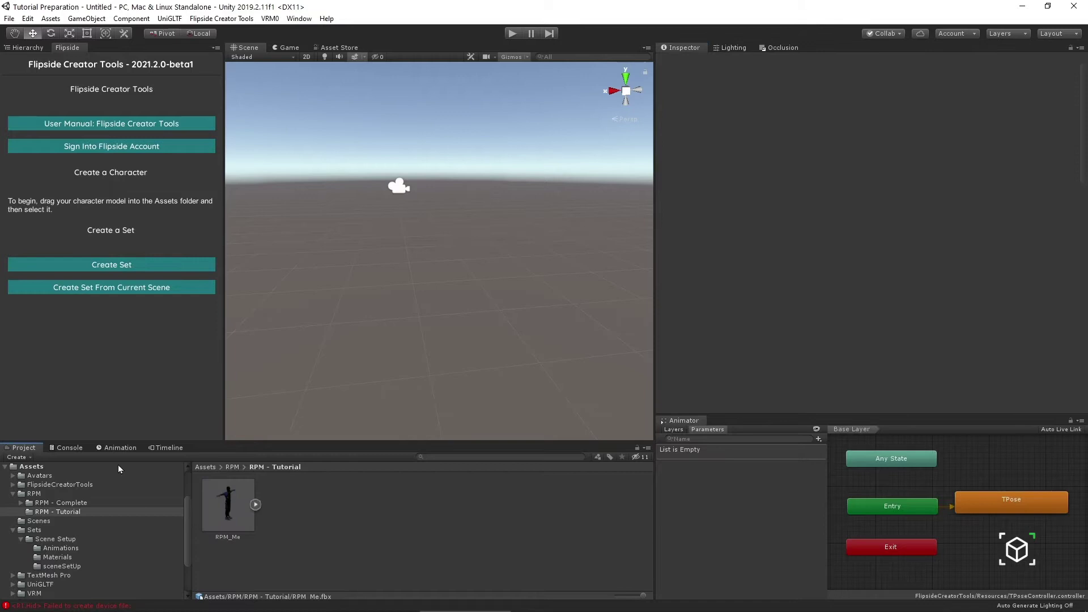
left_click(227, 505)
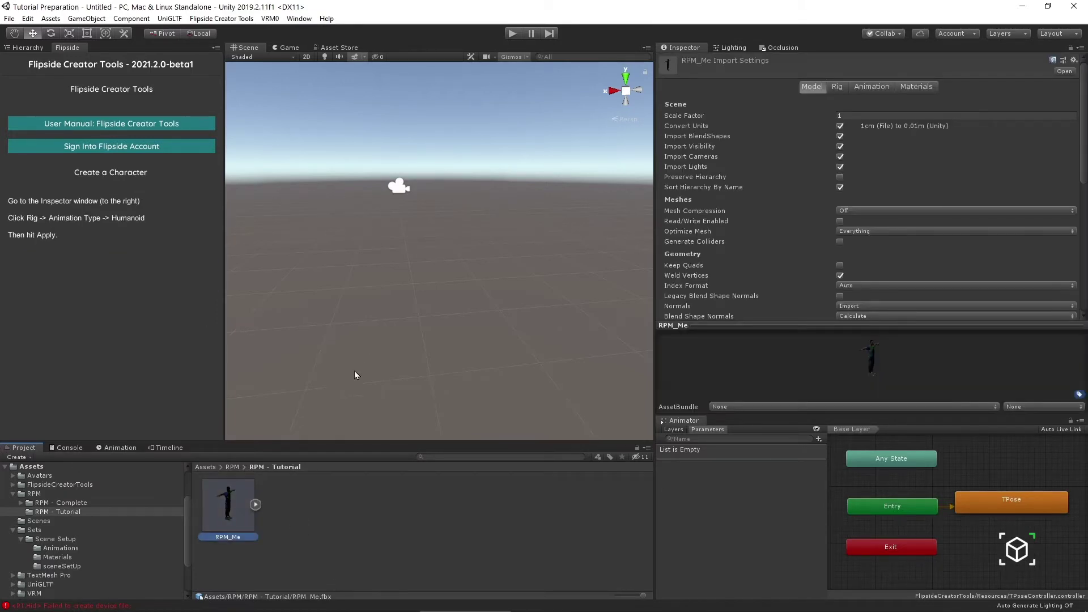
left_click(322, 559)
Turn off Import Animation in the RPM_Me model's import settings and apply the change
left_click(213, 483)
left_click(837, 87)
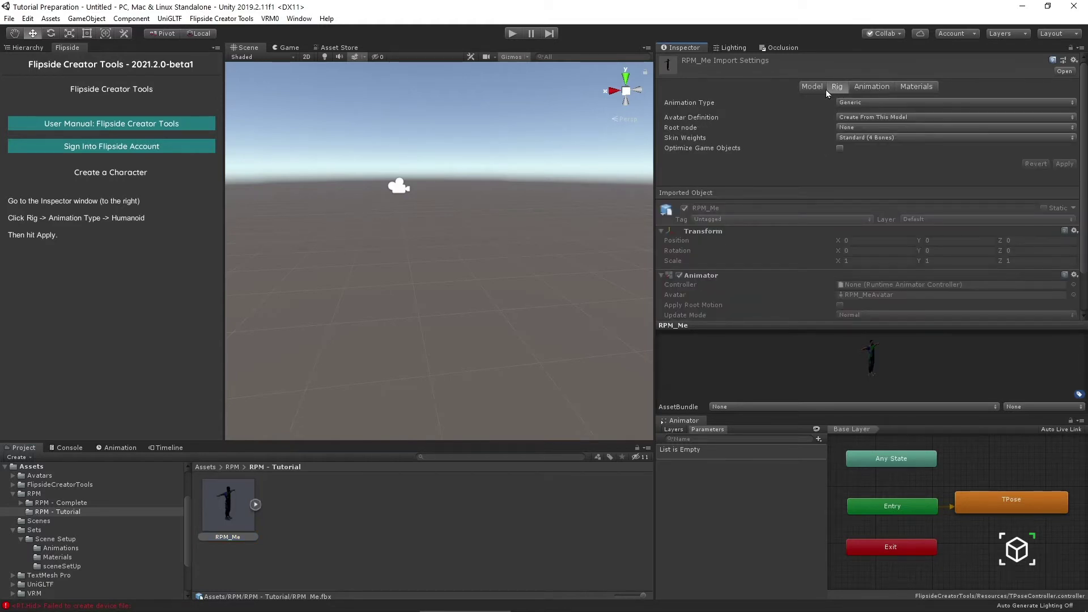
left_click(858, 87)
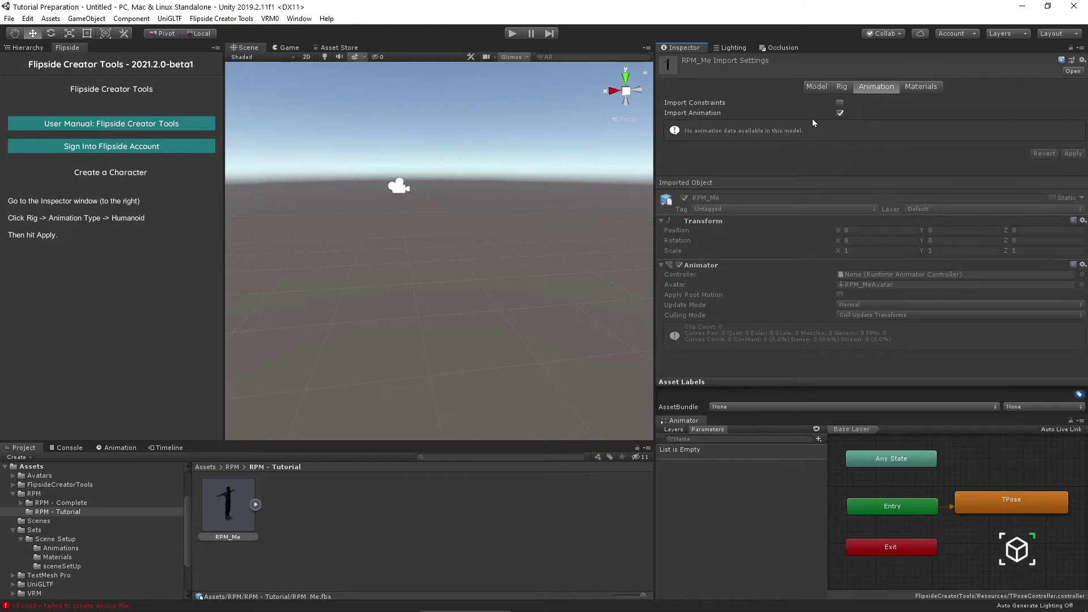
left_click(839, 114)
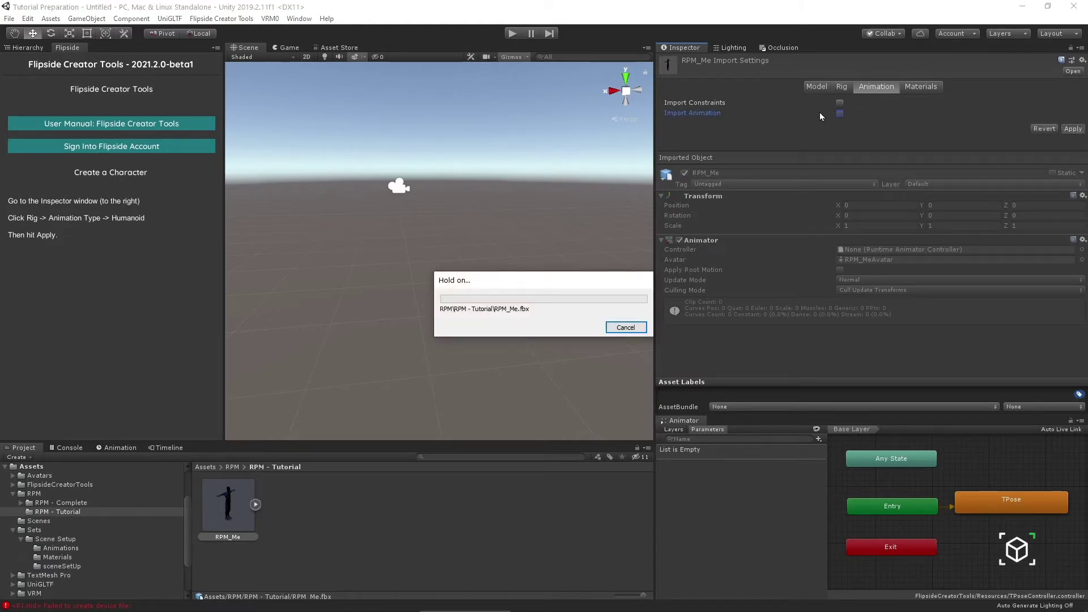
Set the RPM_Me rig's Animation Type to Humanoid and apply the change
left_click(928, 90)
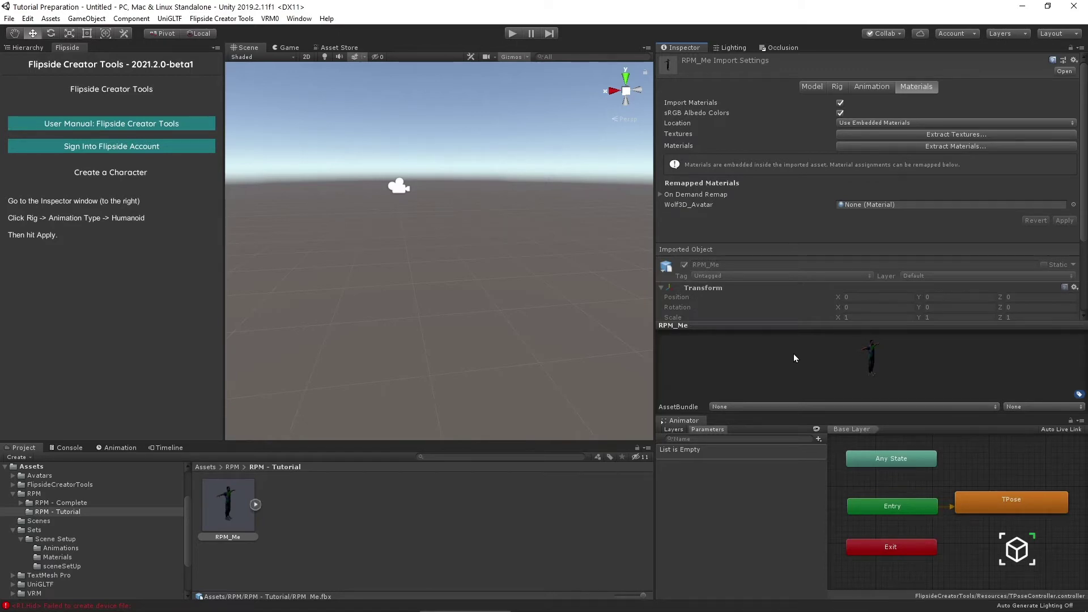
left_click(837, 88)
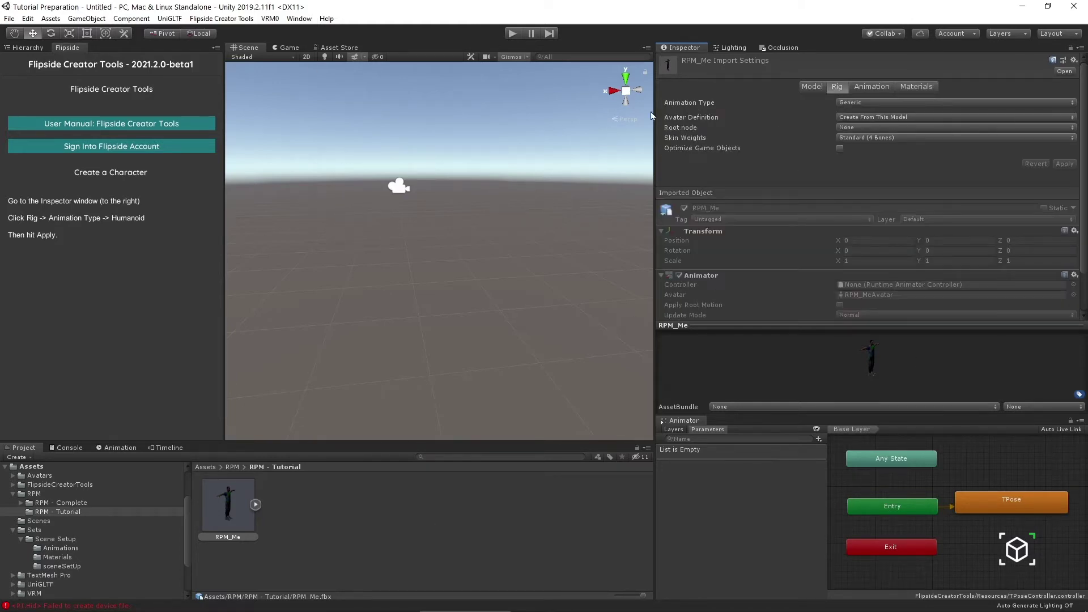
left_click(855, 104)
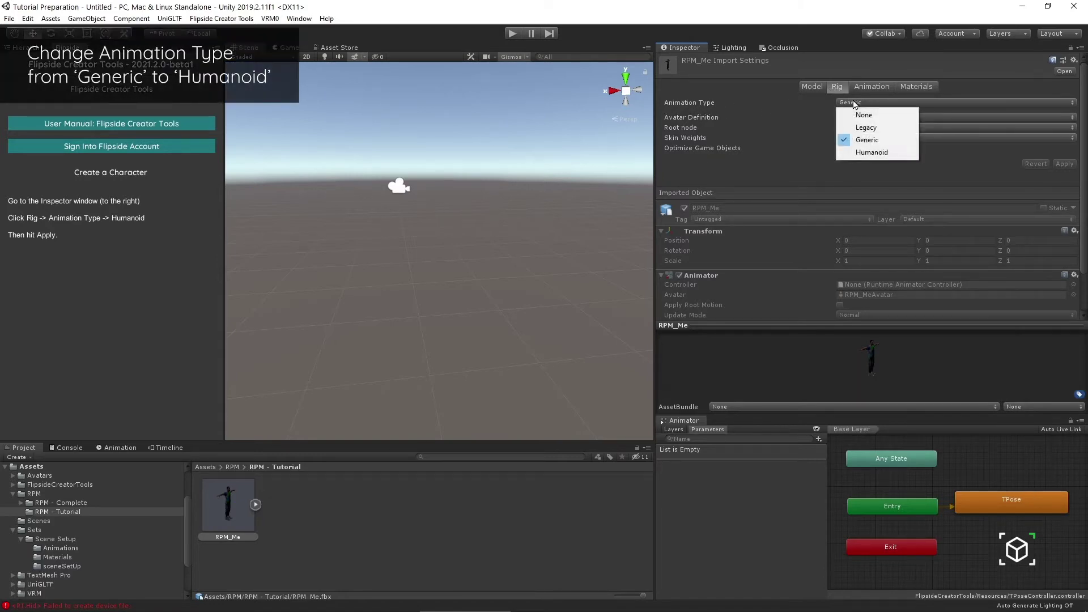
left_click(865, 155)
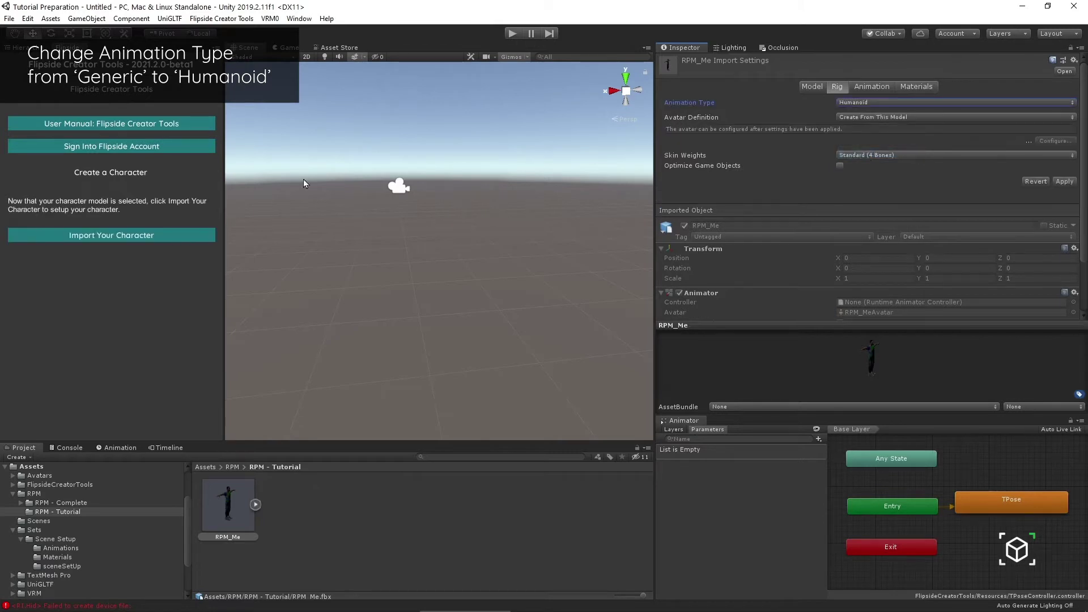
left_click(1064, 182)
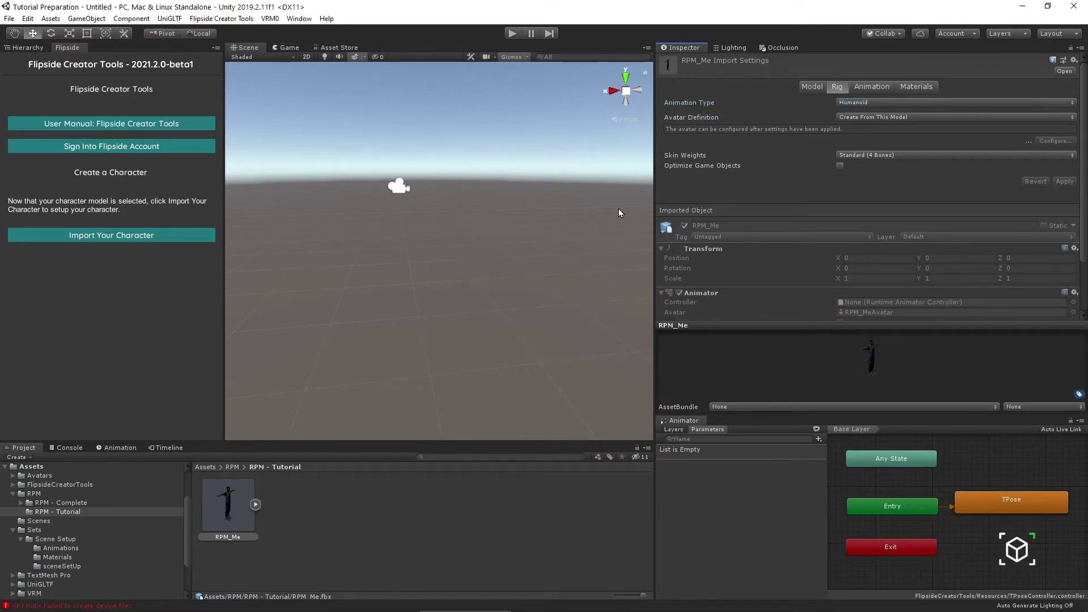
Open the avatar configuration for the RPM_Me humanoid rig
left_click(253, 506)
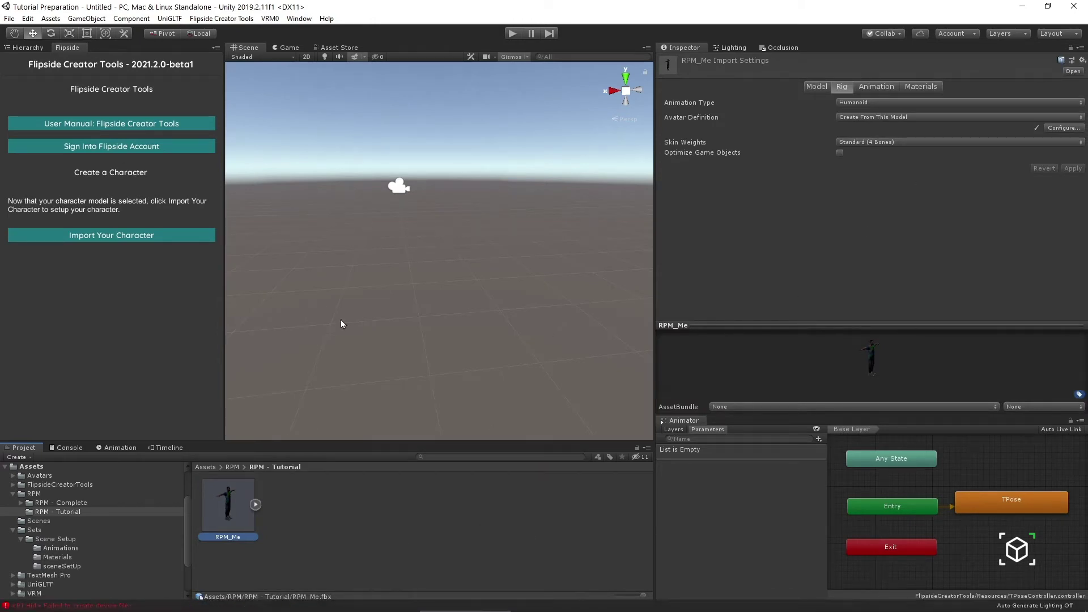
left_click(743, 268)
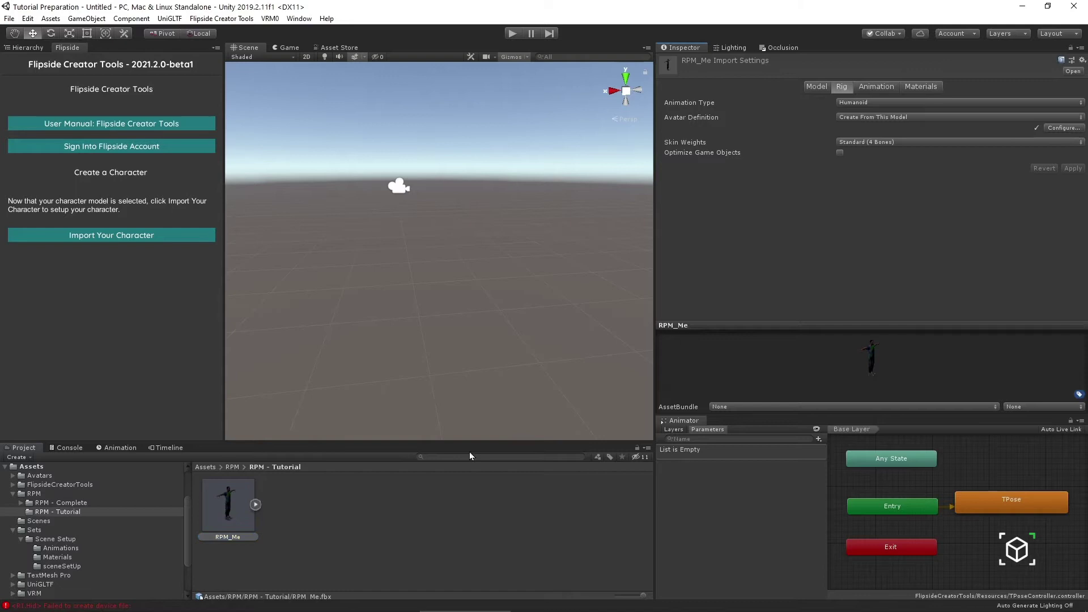
left_click(1059, 128)
scroll(425, 216, "up", 10)
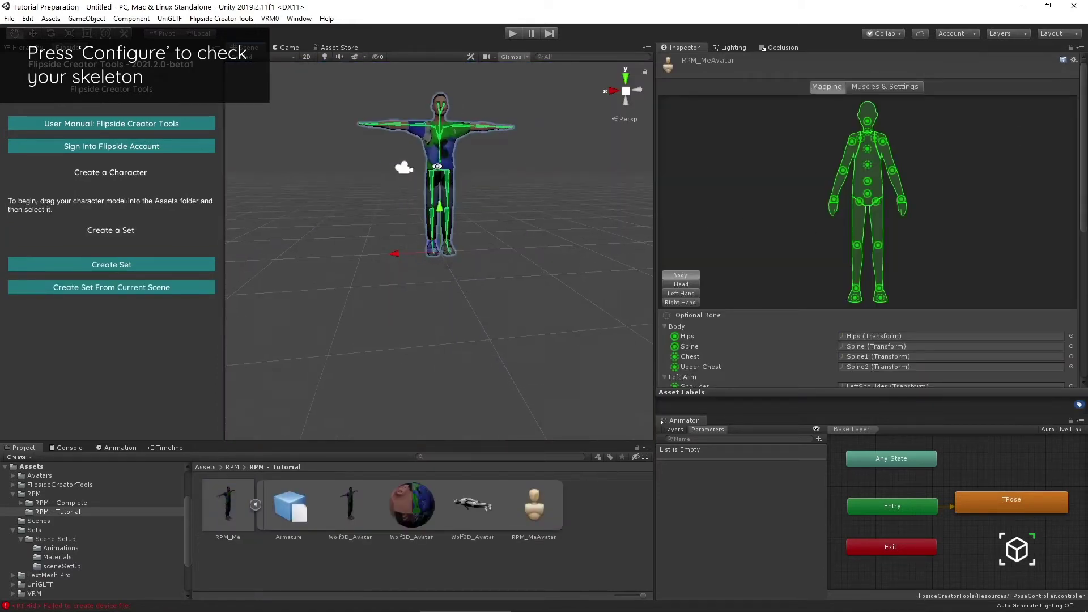
Examine the character's skeleton up close in the scene and review its body bone mapping
middle_click_drag(428, 200, 434, 190)
left_click_drag(434, 191, 544, 293, "alt")
left_click_drag(245, 316, 321, 164, "alt")
middle_click_drag(320, 164, 322, 194)
left_click_drag(322, 193, 442, 180, "alt")
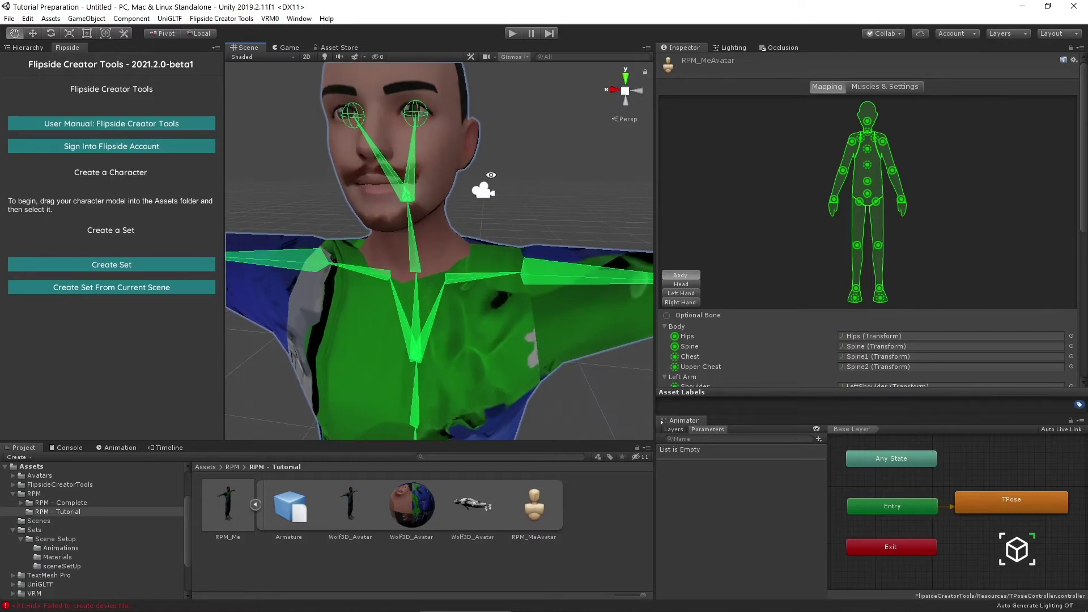
right_click_drag(442, 181, 497, 173, "alt")
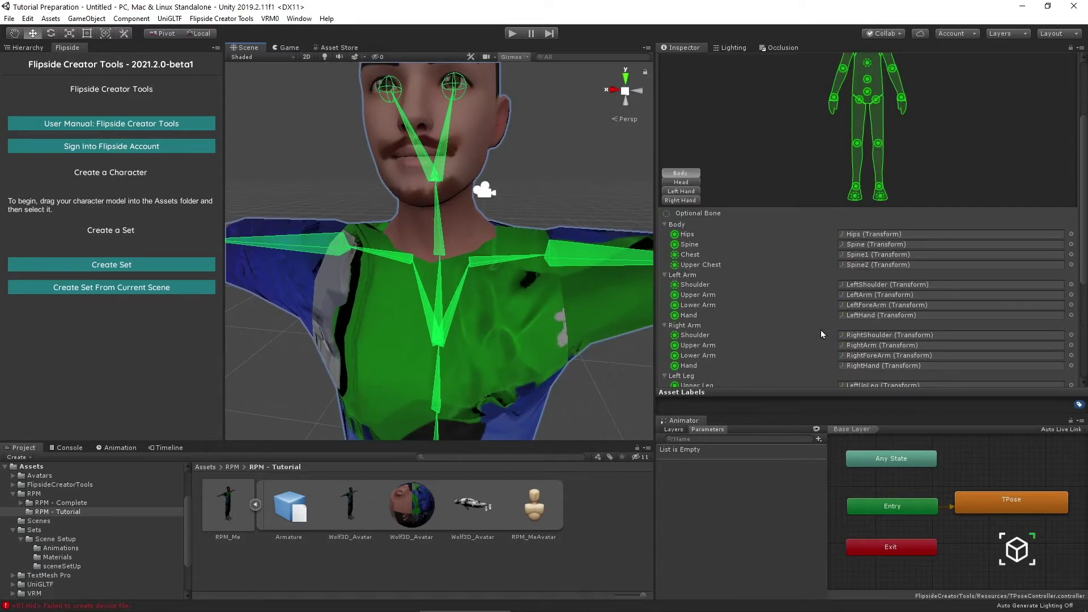
scroll(819, 323, "up", 3)
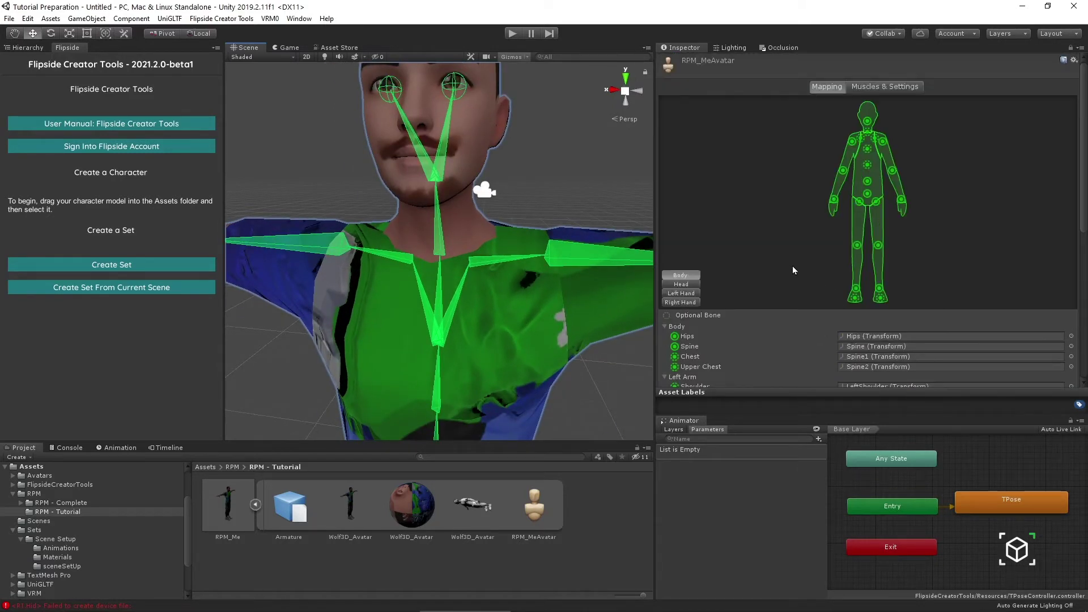
scroll(751, 256, "down", 3)
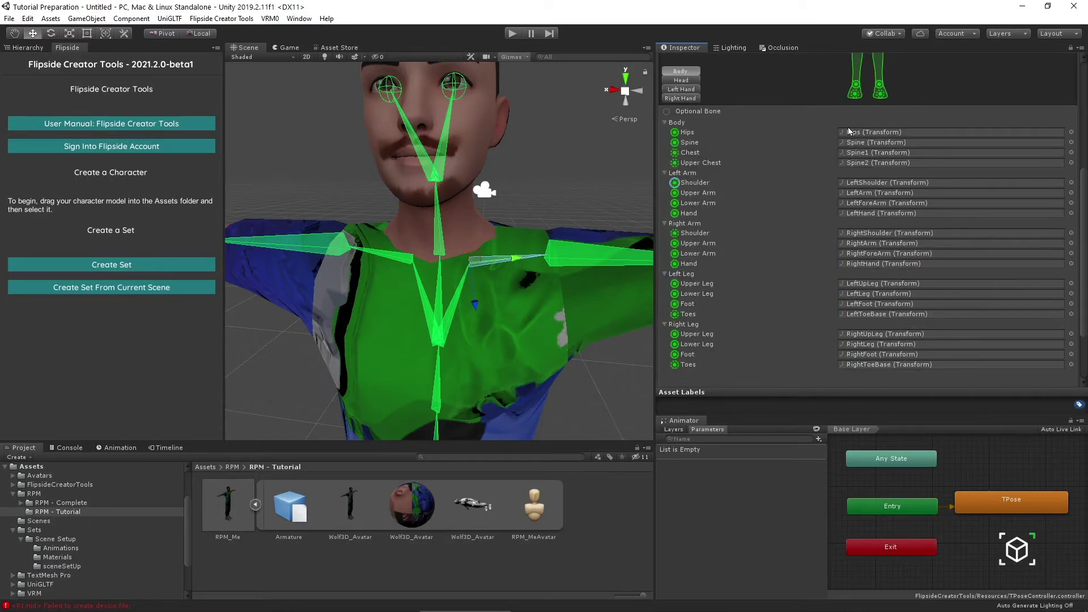
Locate the transforms mapped to Hips, Spine, Chest and Upper Chest in the character's bone hierarchy
left_click(23, 47)
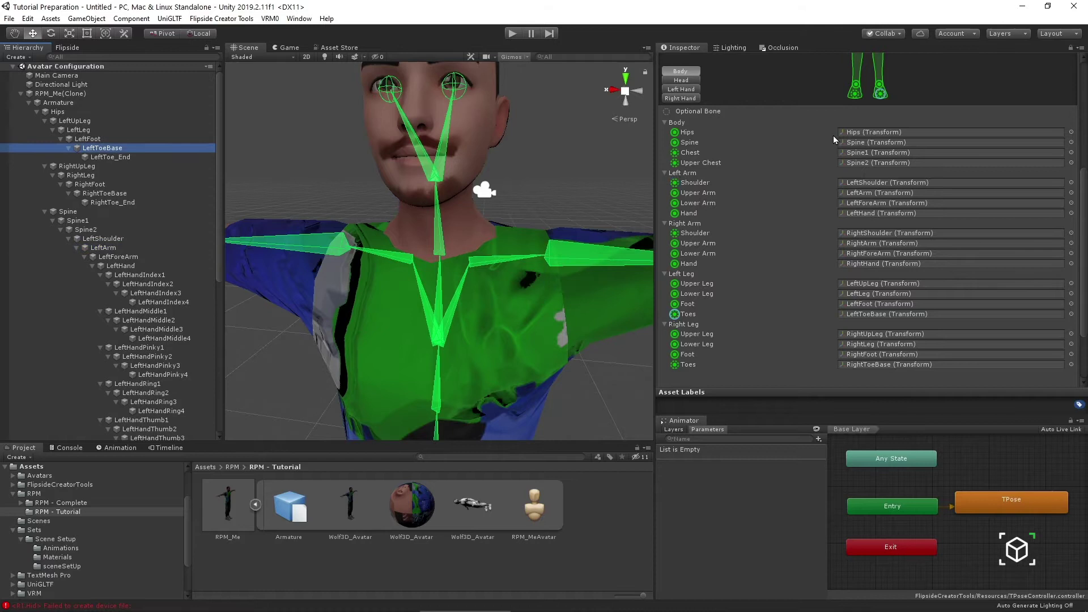
left_click(858, 134)
left_click(862, 142)
left_click(862, 154)
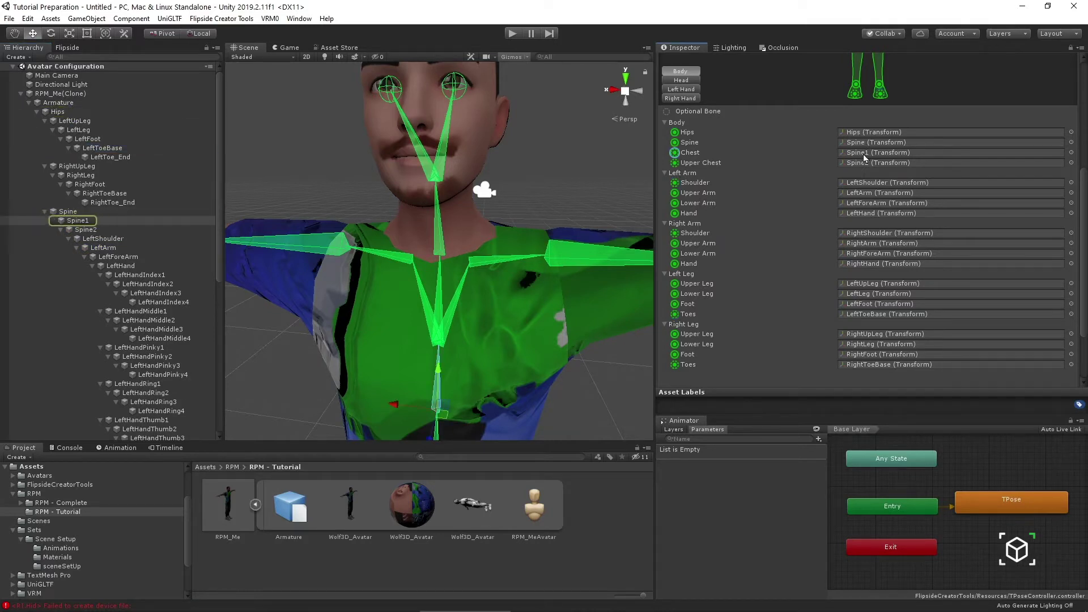
left_click(866, 164)
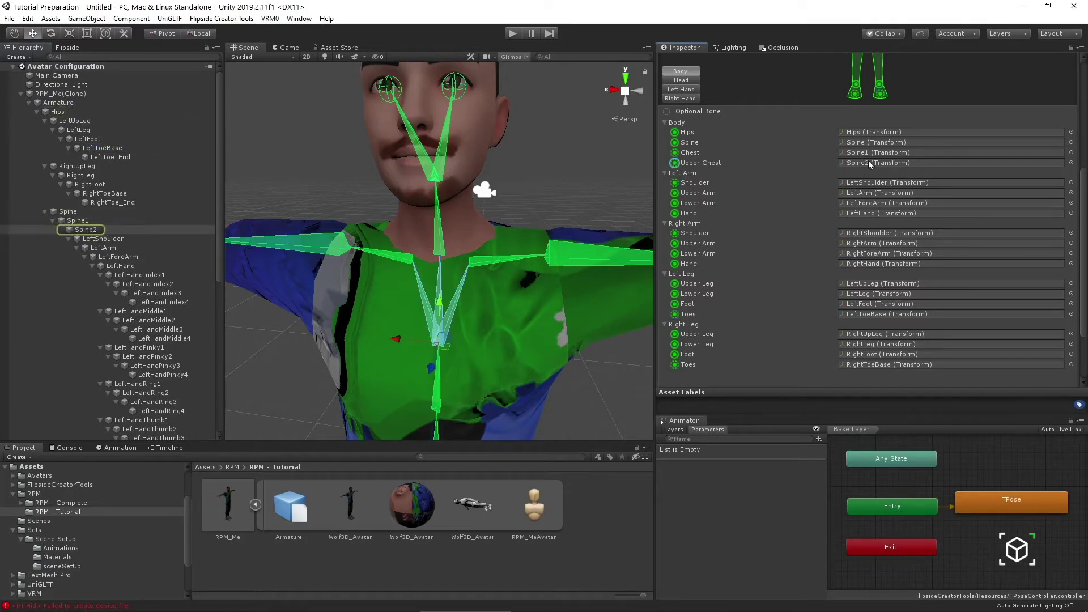
Clear the Upper Chest bone assignment in the avatar's body mapping, leaving it as None
left_click(862, 171)
left_click(675, 173)
left_click(858, 164)
key("Delete")
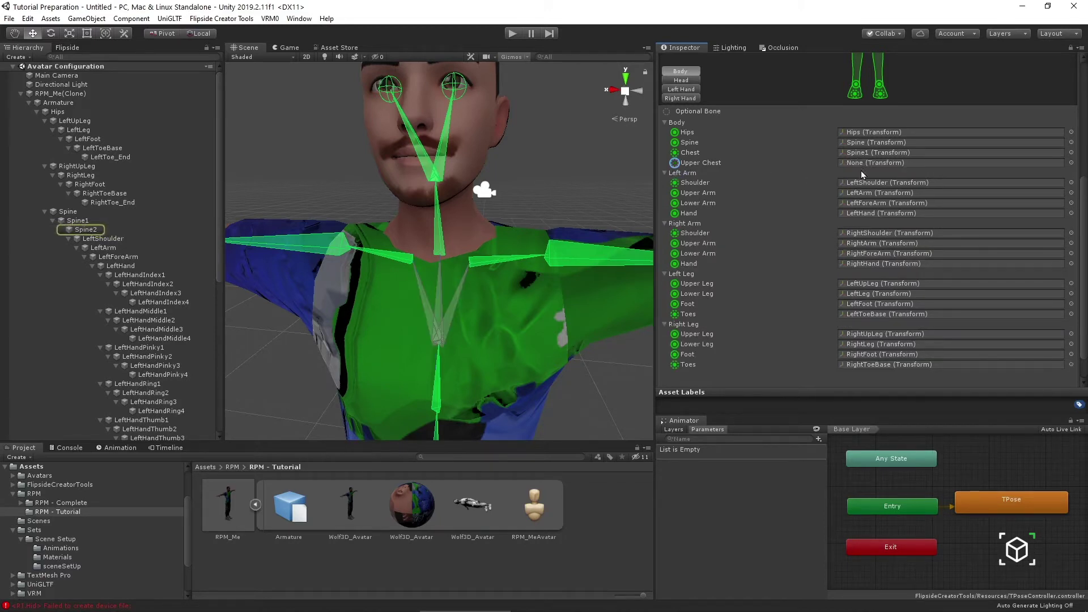
Clear the left and right Shoulder bone assignments in the avatar's body mapping
scroll(529, 250, "down", 5)
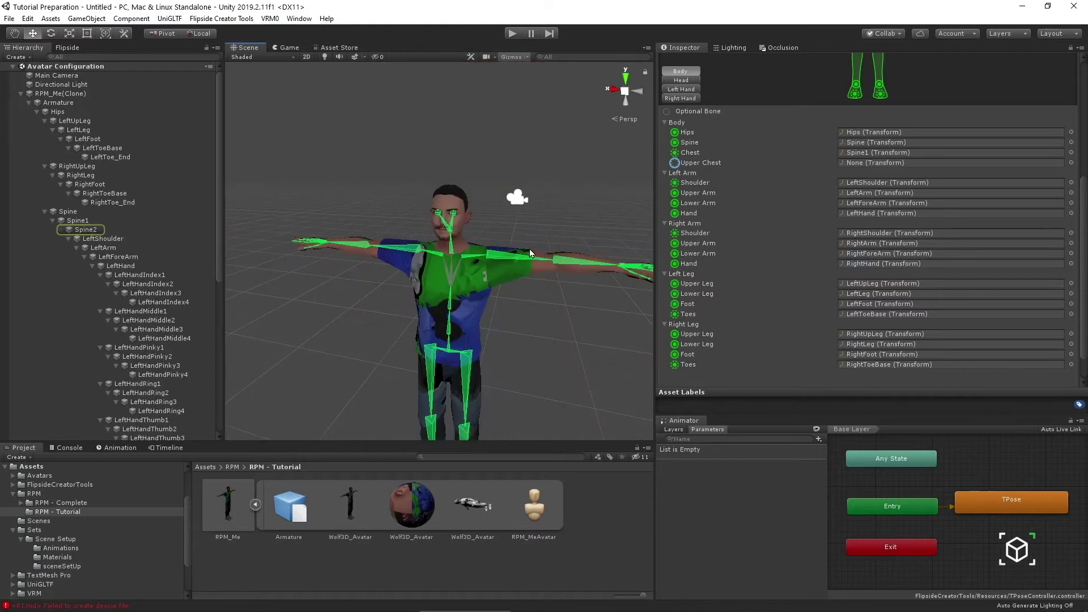
left_click(865, 183)
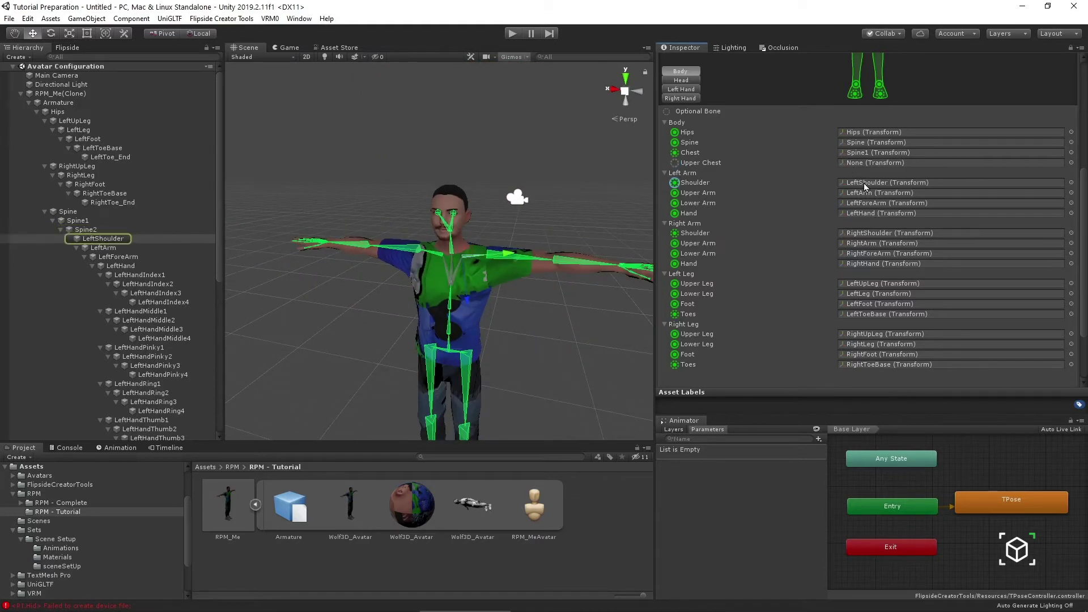
key("Delete")
left_click(875, 234)
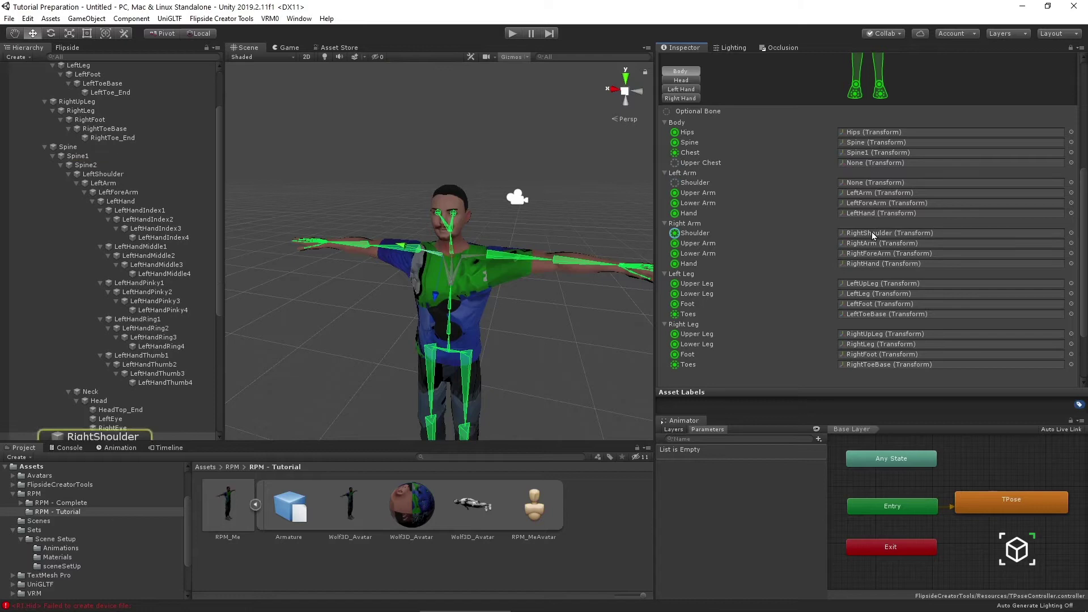
key("Delete")
Clear the Right Eye and Left Eye bone assignments in the avatar's head mapping
scroll(869, 230, "up", 5)
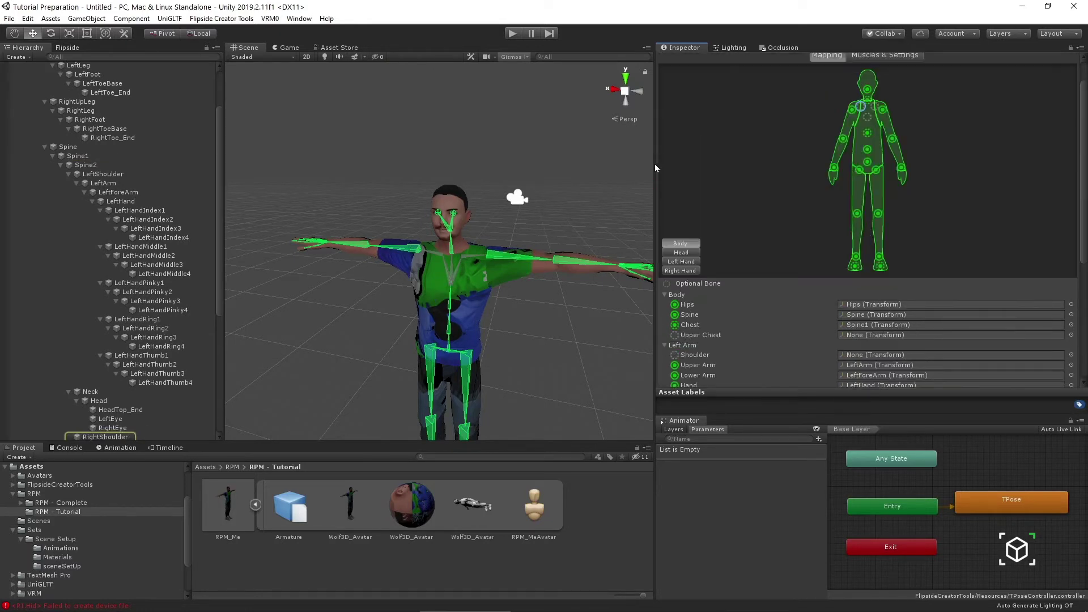
left_click(681, 252)
scroll(812, 315, "down", 3)
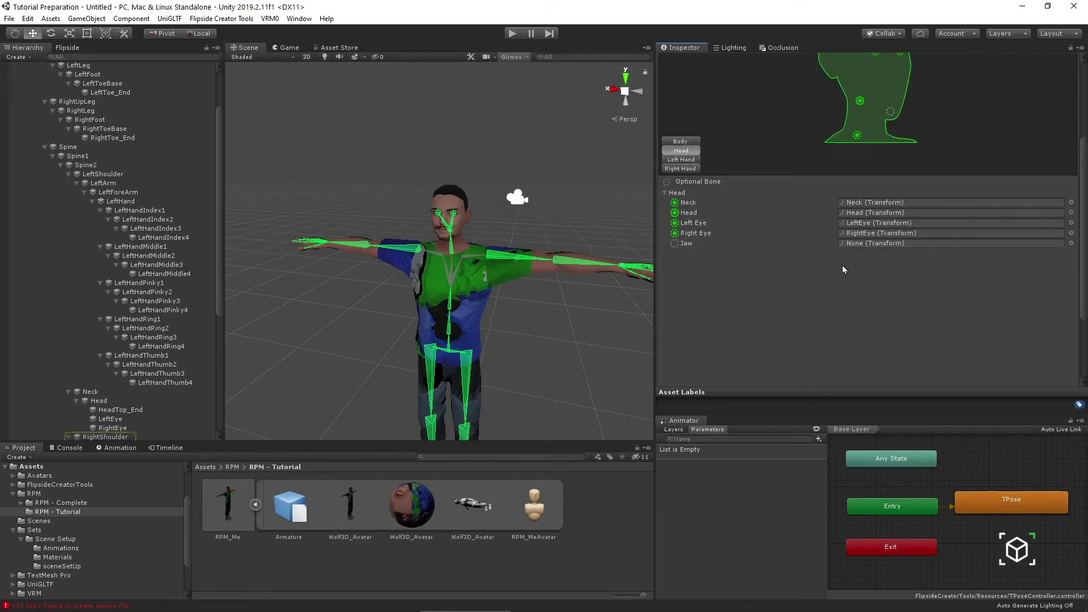
left_click(857, 234)
key("Delete")
left_click(858, 223)
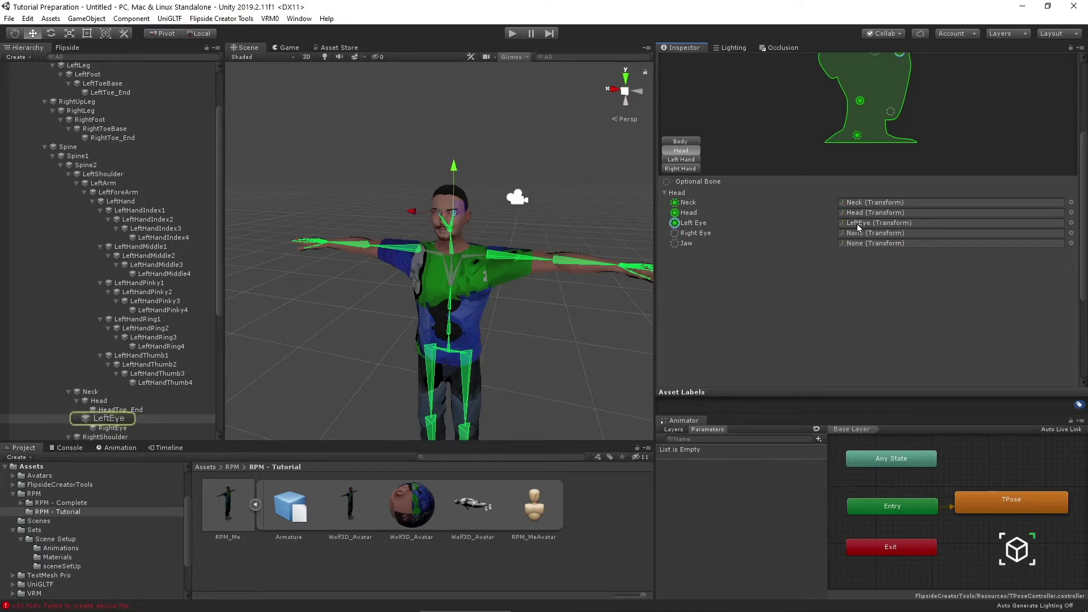
key("Delete")
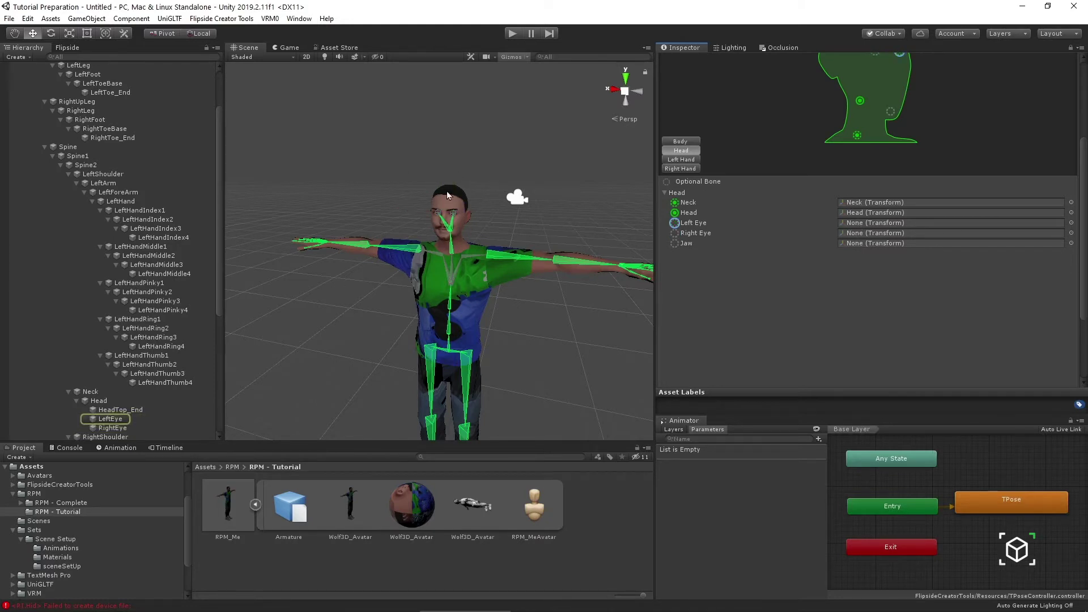
Set the Head bone to None in the avatar's head mapping
left_click(860, 202)
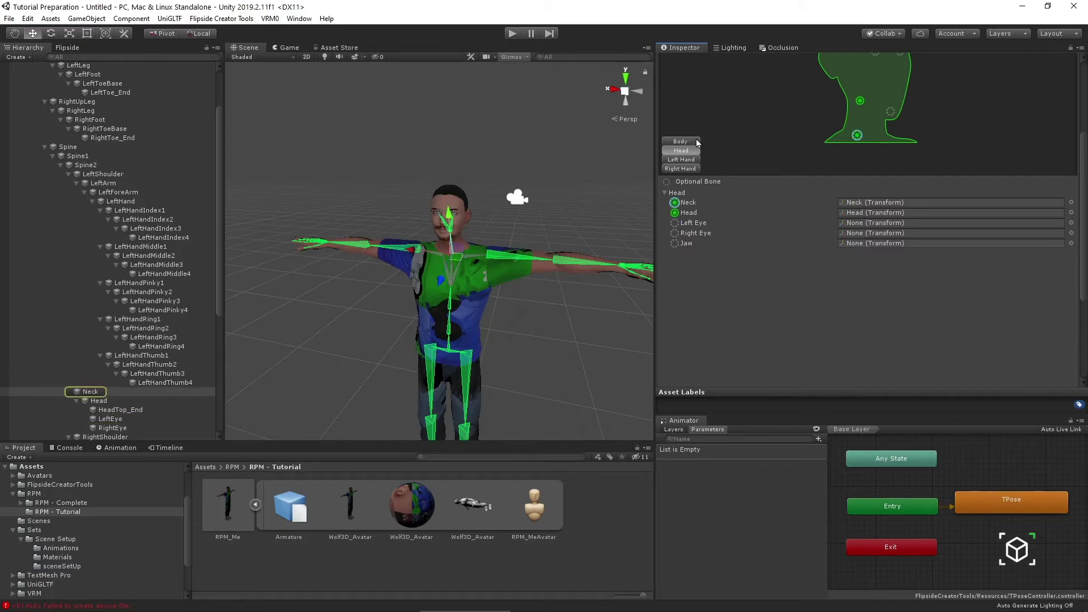
left_click(1071, 223)
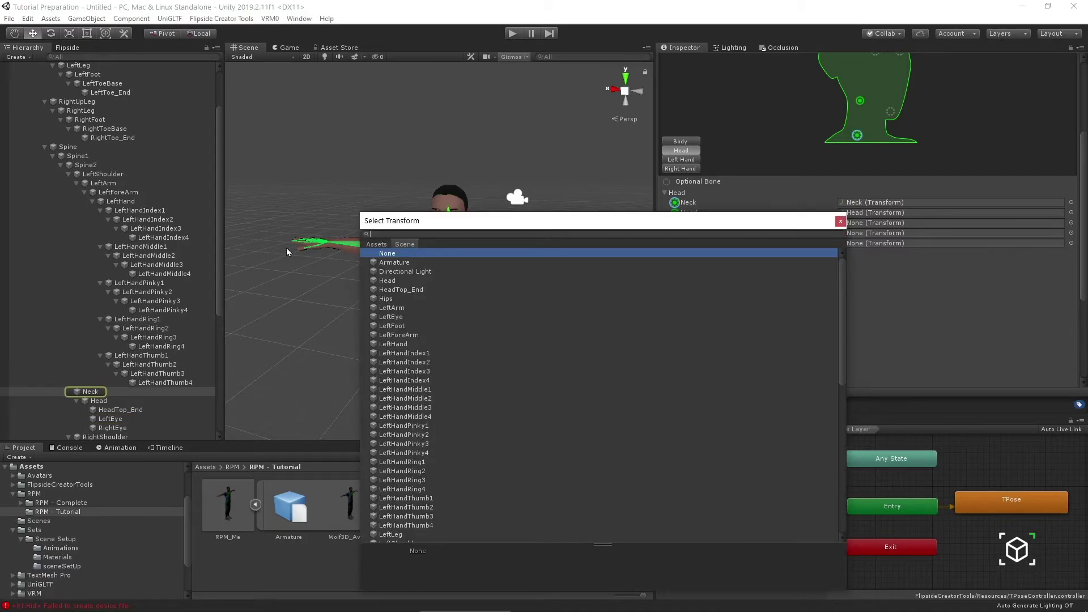
left_click(898, 214)
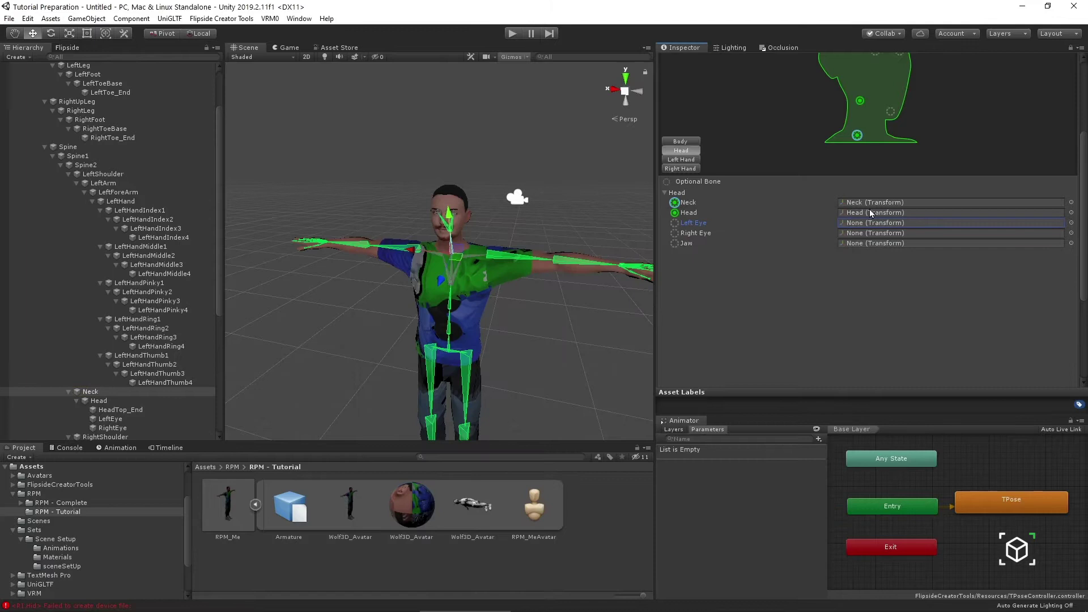
left_click(1070, 213)
scroll(399, 257, "up", 1)
double_click(397, 253)
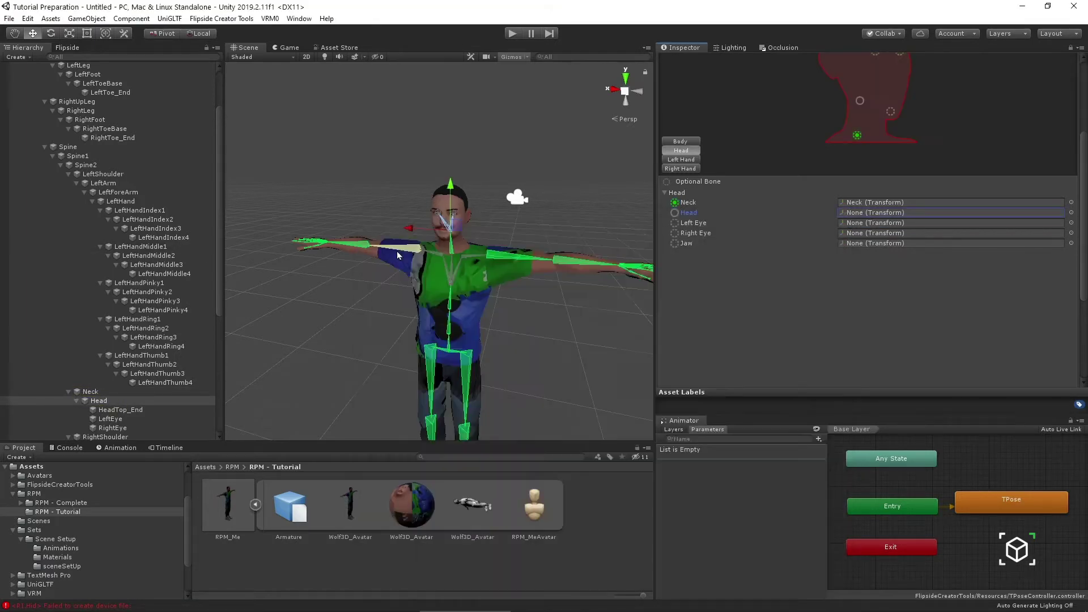
Assign the Head transform from the bone hierarchy to the avatar's Head bone and check the mapping
left_click(869, 203)
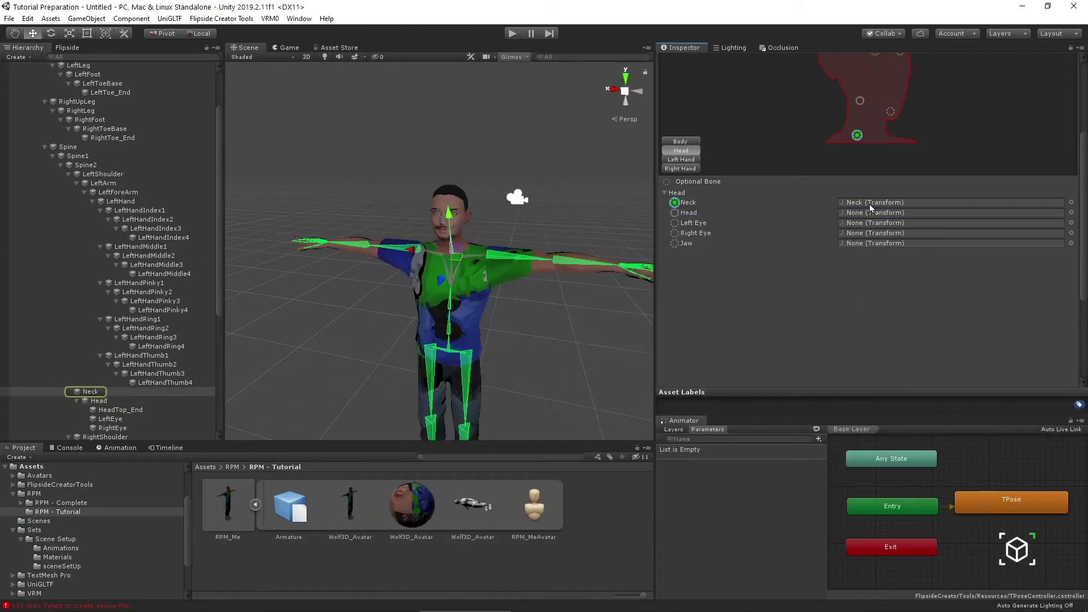
scroll(848, 179, "up", 3)
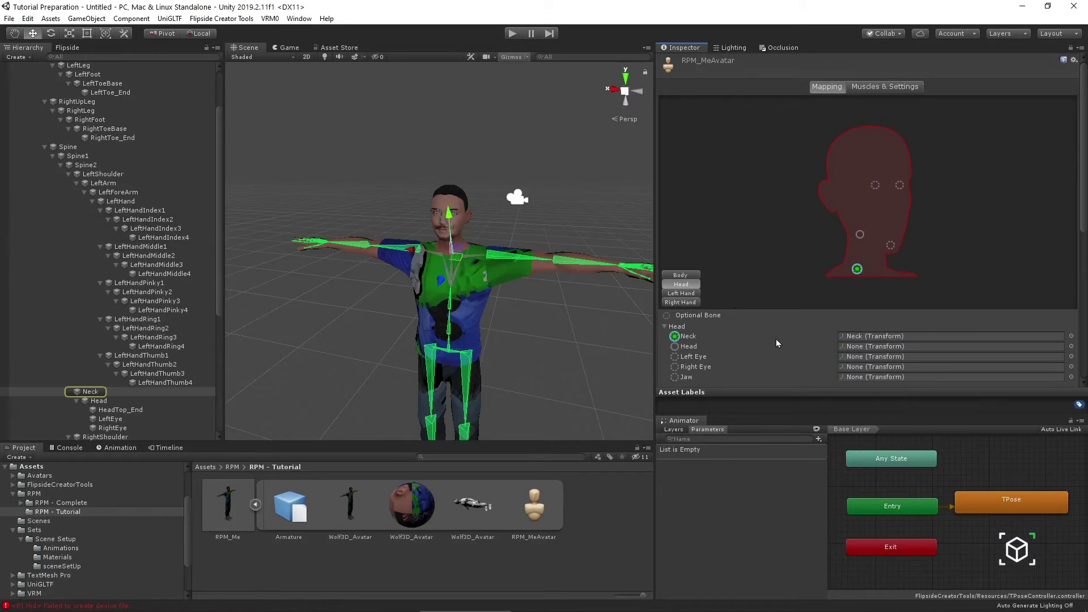
scroll(779, 343, "down", 4)
scroll(785, 238, "up", 2)
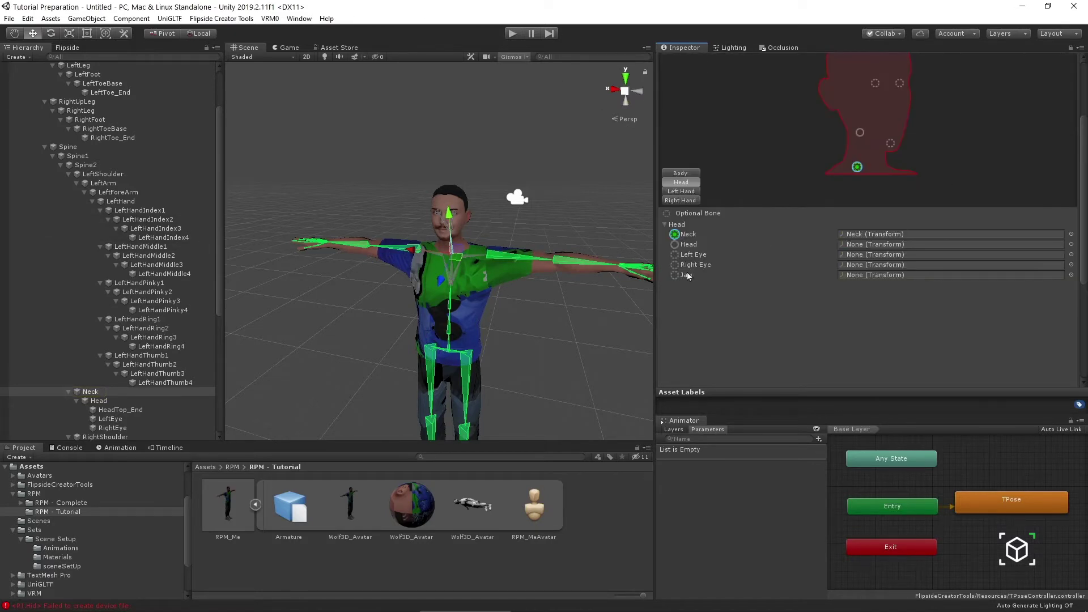
middle_click_drag(504, 315, 484, 274)
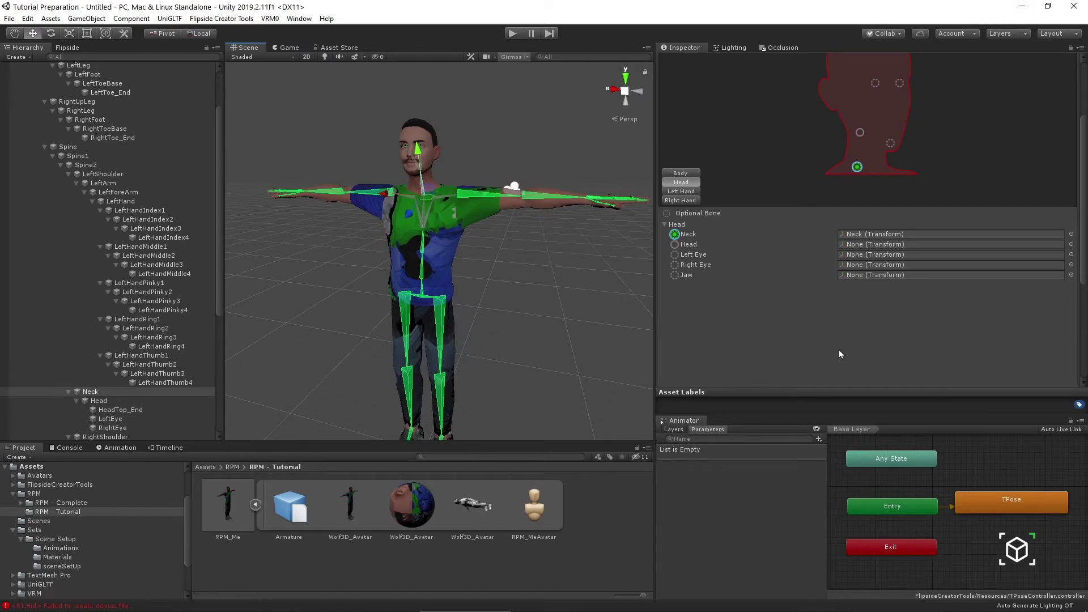
left_click_drag(98, 401, 862, 245)
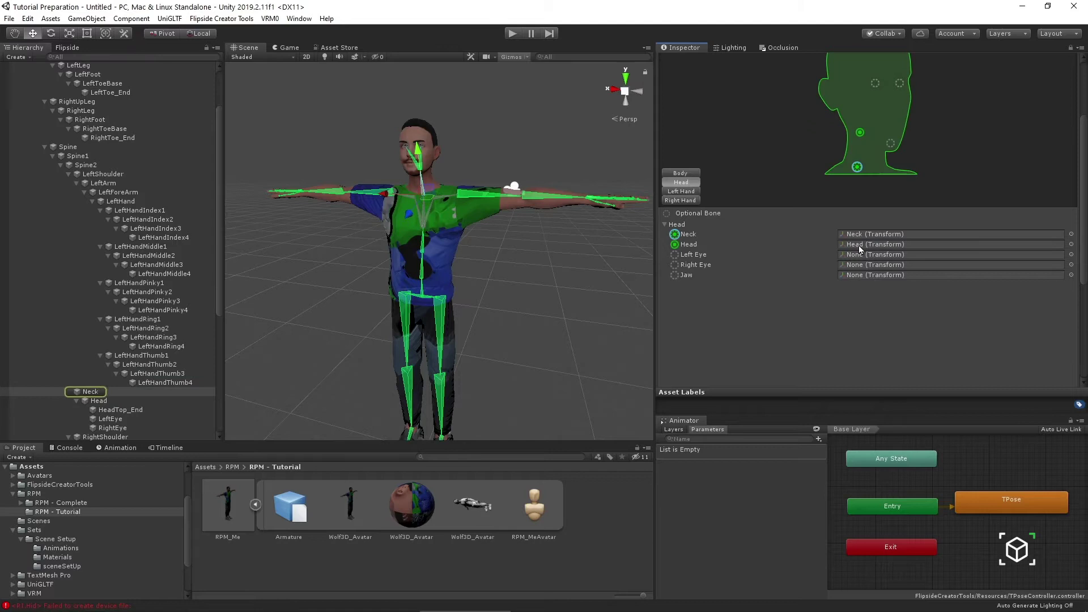
left_click(847, 245)
Clear the Thumb Proximal, Thumb Intermediate and Thumb Distal assignments in the left-hand mapping
left_click_drag(479, 205, 538, 299, "alt")
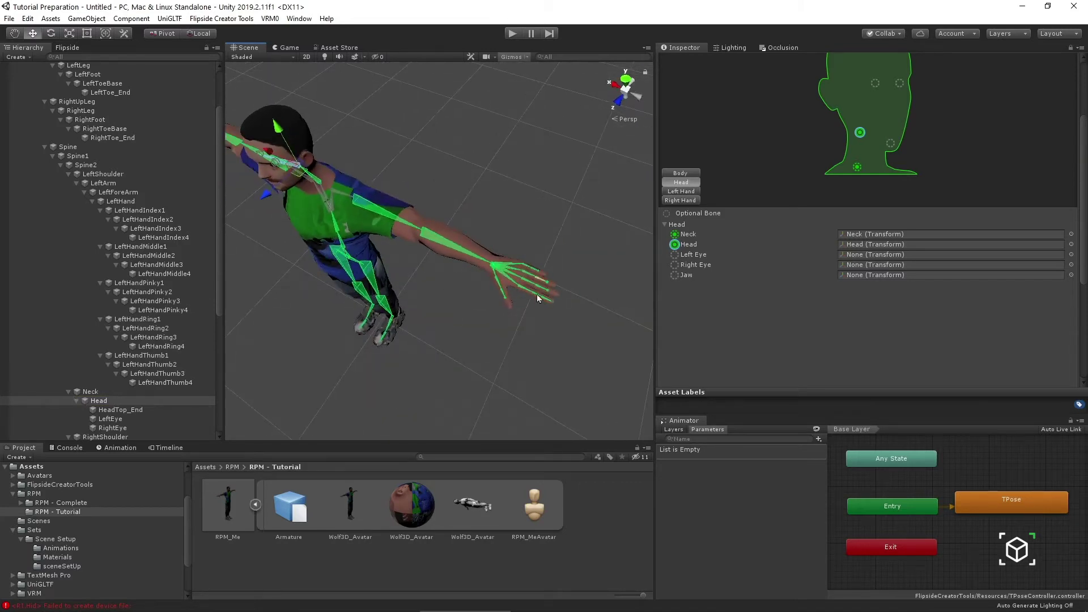
left_click(682, 192)
left_click(876, 233)
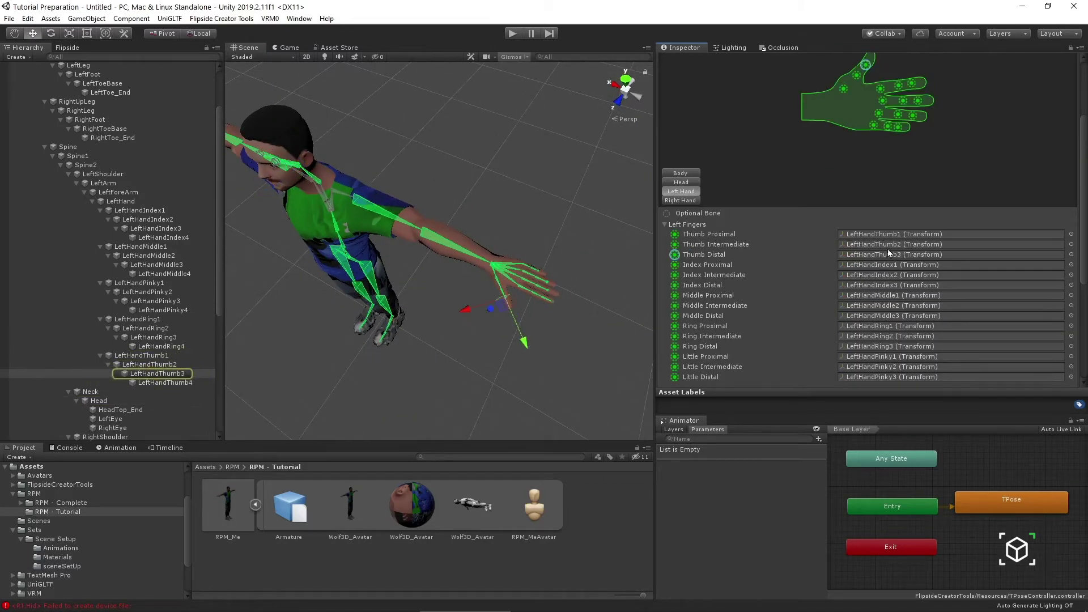
key("Delete")
left_click(889, 244)
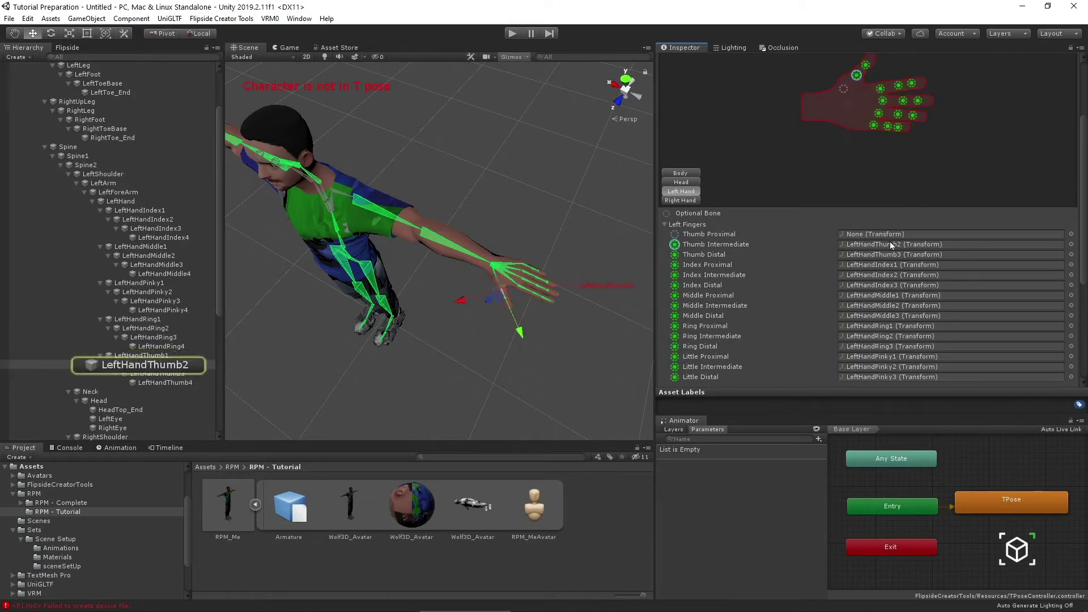
key("Delete")
left_click(894, 254)
key("Delete")
Map LeftHandThumb1, LeftHandThumb2 and LeftHandThumb3 to the left thumb's Proximal, Intermediate and Distal bones
left_click(862, 233)
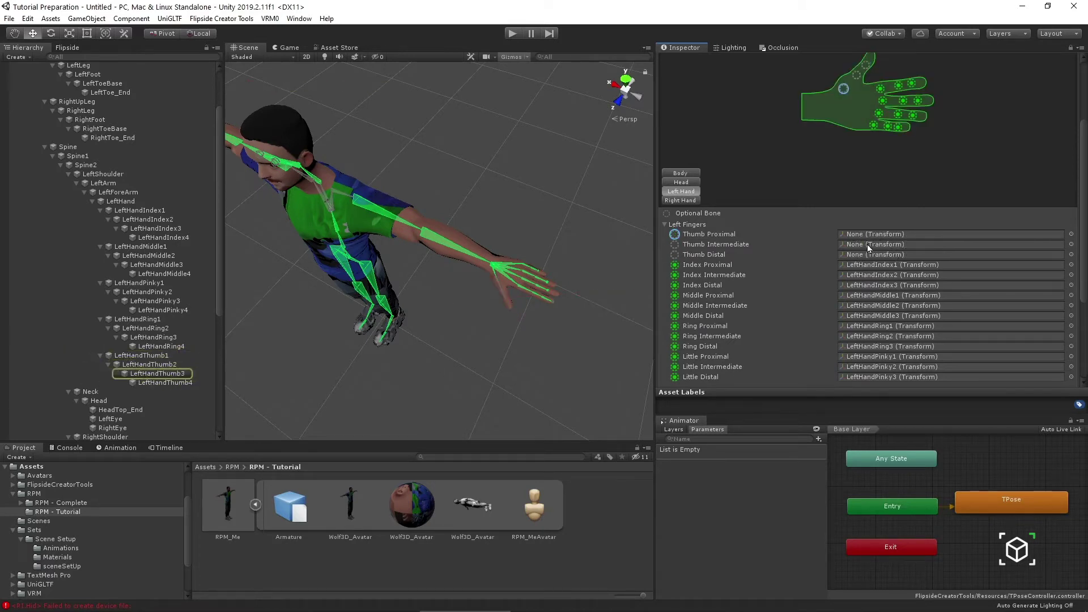
left_click(867, 244)
left_click_drag(141, 356, 856, 244)
left_click_drag(150, 374, 847, 250)
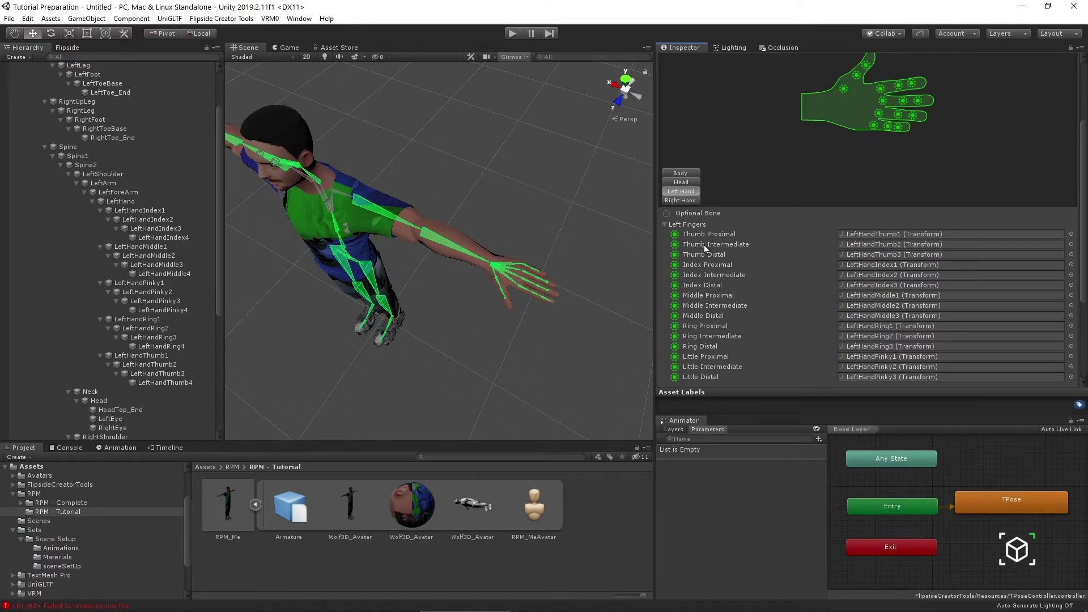
Review the right-hand finger mapping and apply the avatar's bone mapping changes
left_click(681, 200)
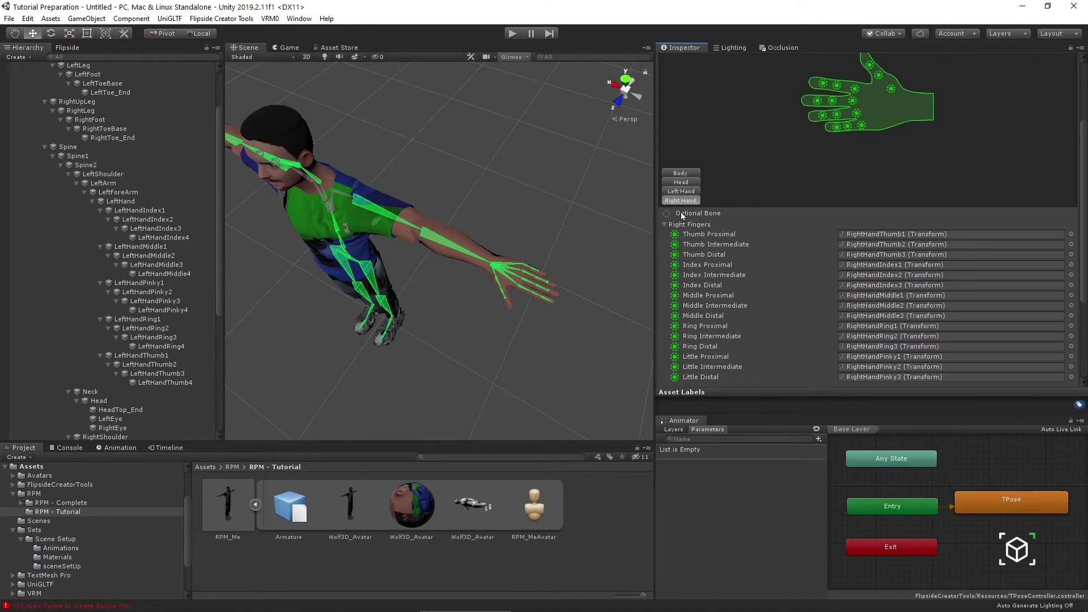
left_click_drag(420, 319, 481, 212, "alt")
scroll(879, 295, "down", 5)
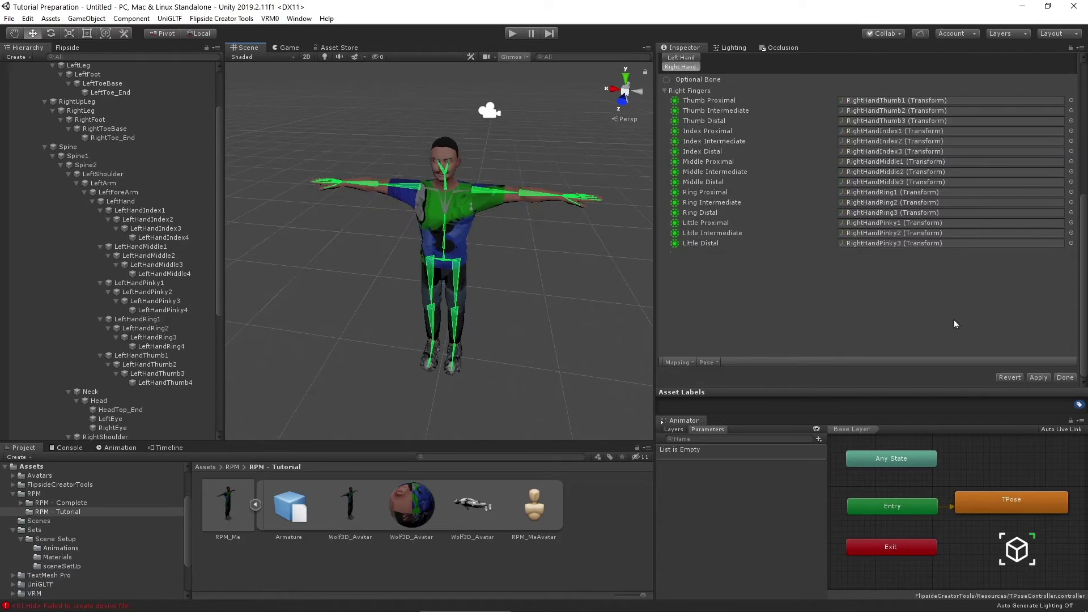
left_click(1038, 377)
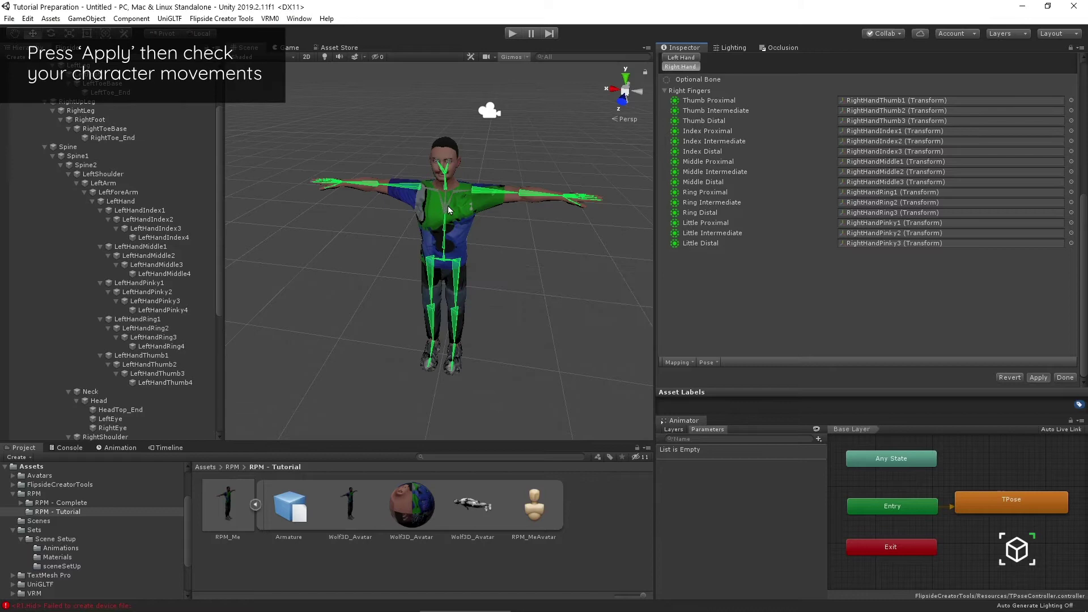
scroll(884, 181, "up", 4)
scroll(903, 161, "up", 2)
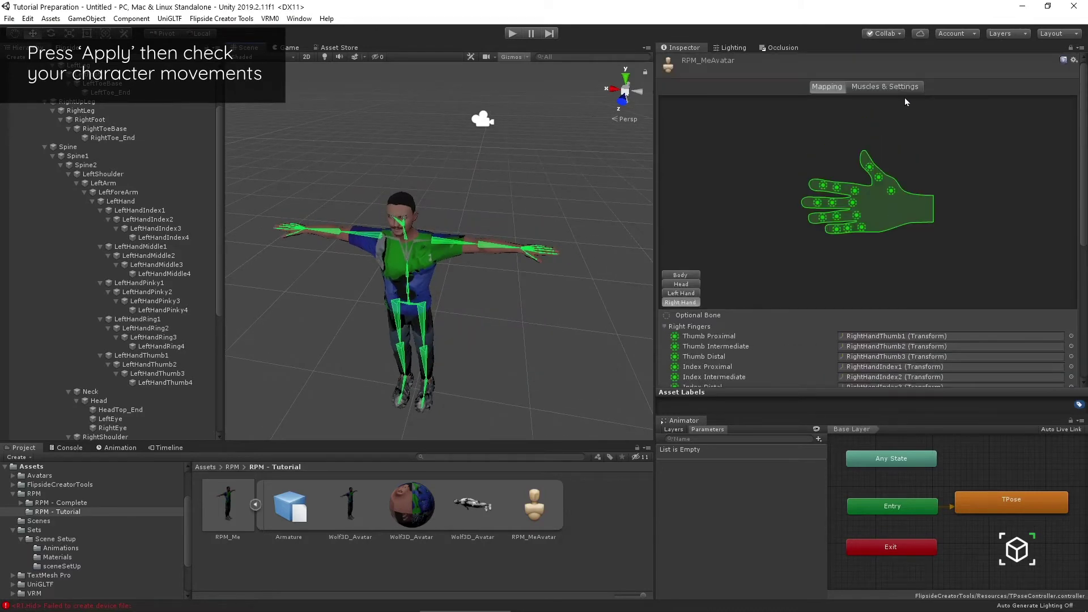
Preview the avatar's muscle groups, closing and opening the fingers with Finger Open Close, and examine how the hands and thumbs bend
left_click(892, 86)
scroll(425, 242, "up", 3)
right_click_drag(425, 243, 418, 242)
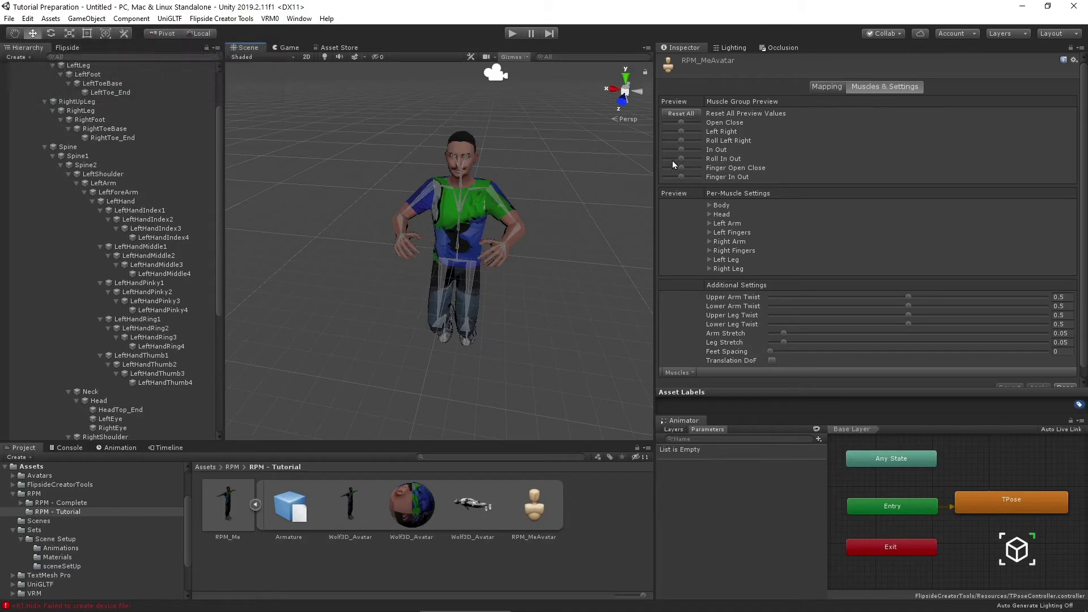
left_click_drag(681, 159, 679, 128)
mouse_move(682, 177)
left_mouse_down()
mouse_move(726, 172)
mouse_move(634, 174)
mouse_move(682, 173)
left_mouse_up()
left_click_drag(682, 168, 590, 179)
right_click_drag(364, 203, 767, 260, "alt")
left_click_drag(629, 249, 369, 227, "alt")
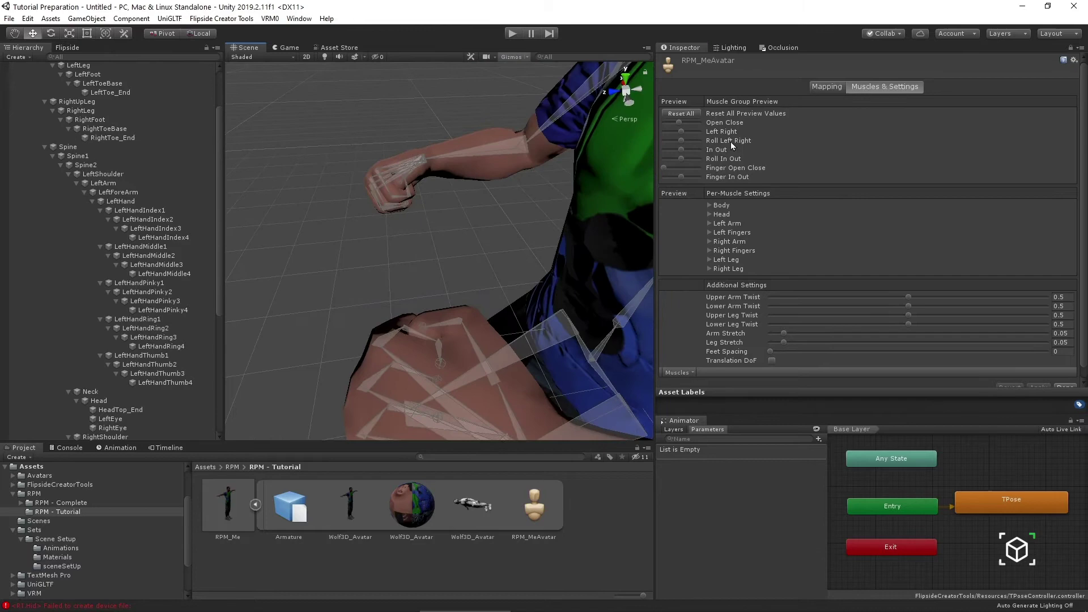
left_click_drag(664, 170, 688, 175)
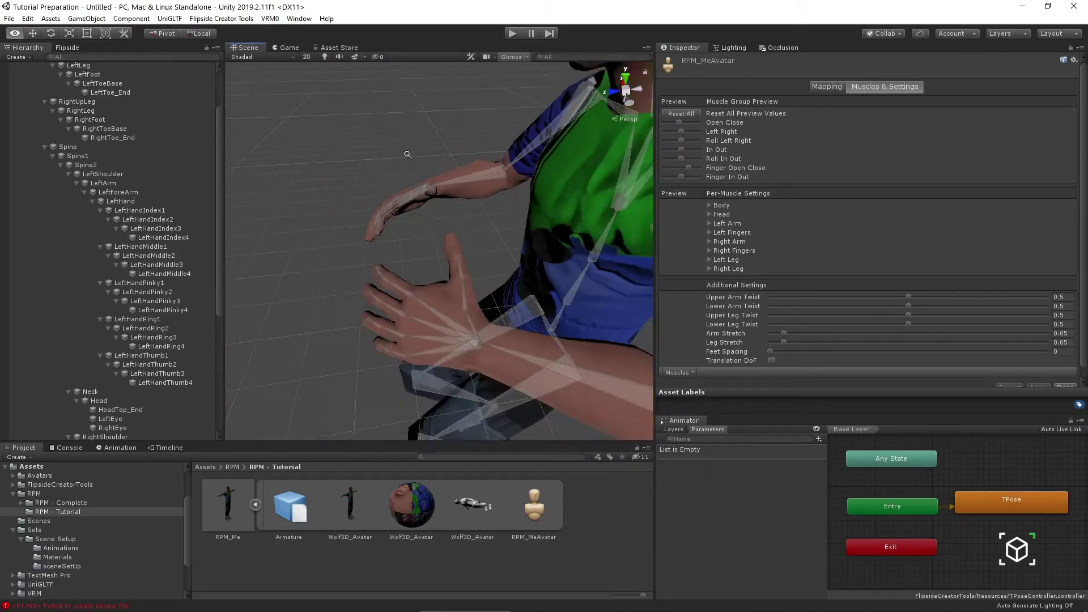
Rotate the left hand's LeftHandThumb1 bone outward, away from the fingers, in the avatar mapping and apply the change
left_click(827, 86)
left_click_drag(435, 173, 552, 204, "alt")
scroll(396, 170, "up", 3)
key("e")
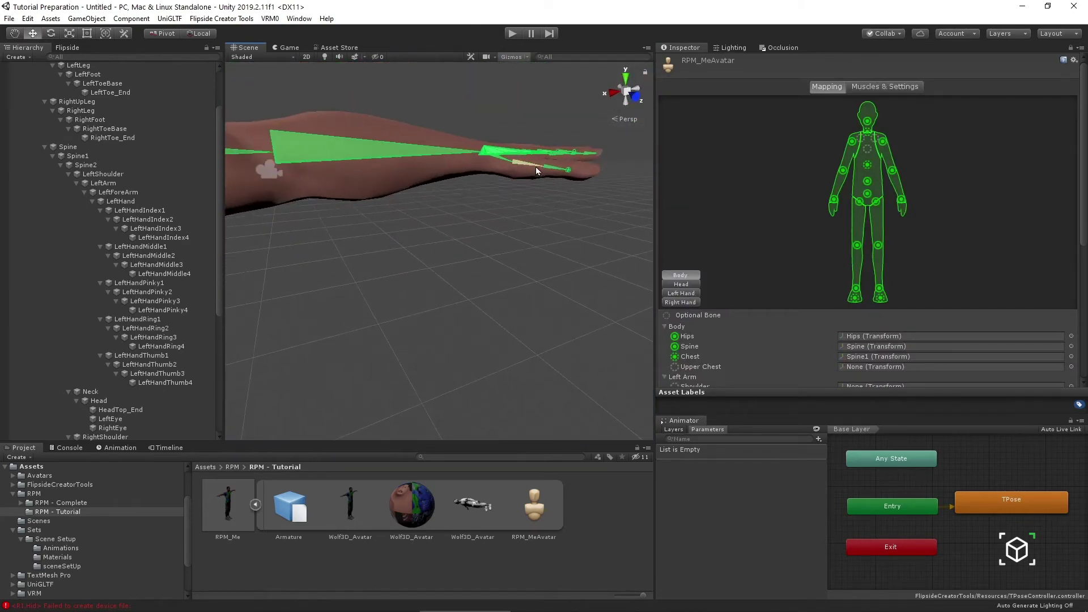
left_click(536, 166)
left_click_drag(553, 164, 454, 308)
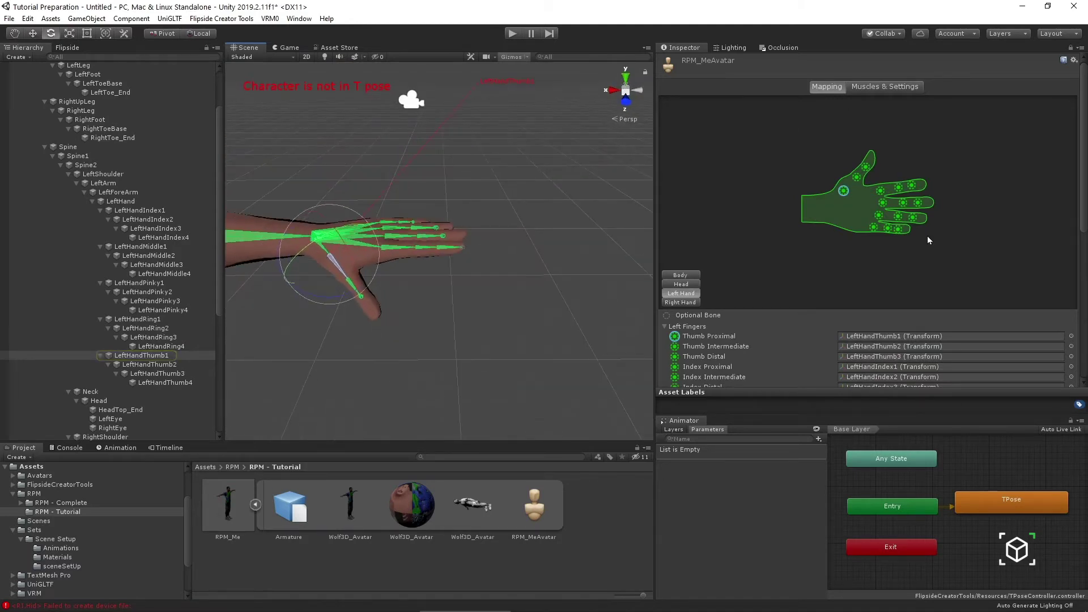
scroll(990, 289, "down", 8)
left_click(1038, 331)
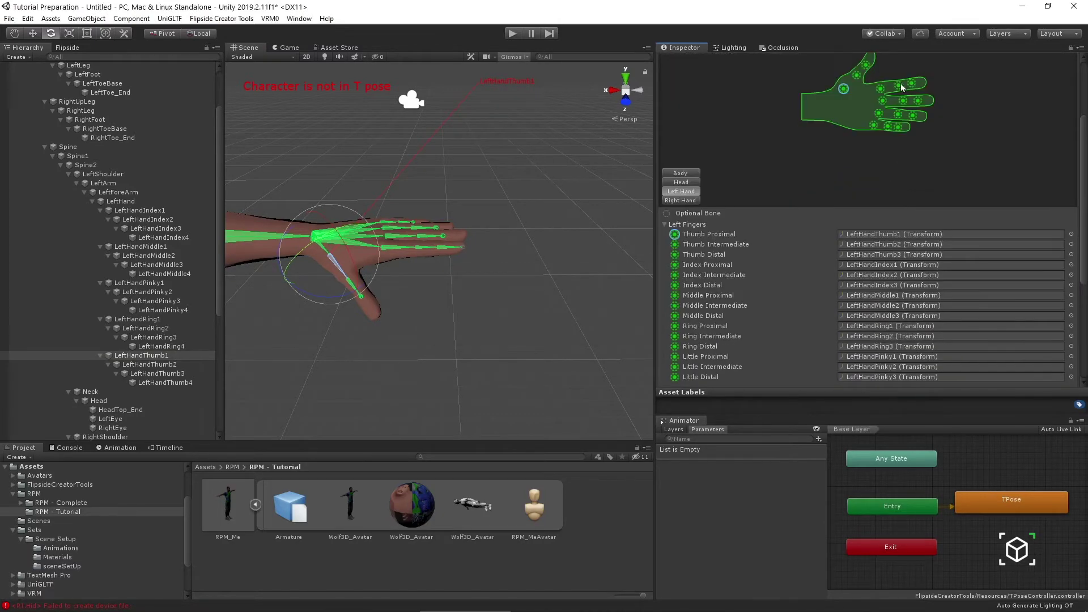
Preview the muscle settings again with the fingers fully closed and compare the left and right thumb poses
left_click(901, 86)
middle_click_drag(432, 240, 585, 165)
middle_click_drag(470, 325, 401, 167)
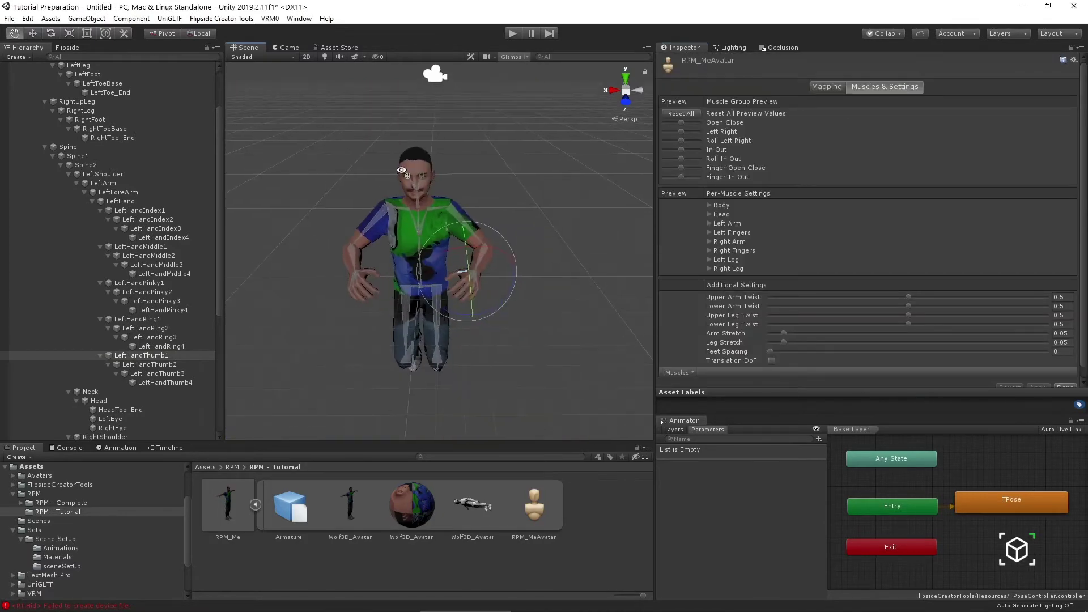
right_click_drag(400, 167, 416, 267, "alt")
middle_click_drag(415, 268, 371, 266)
left_click_drag(371, 266, 510, 255, "alt")
right_click_drag(316, 276, 363, 276, "alt")
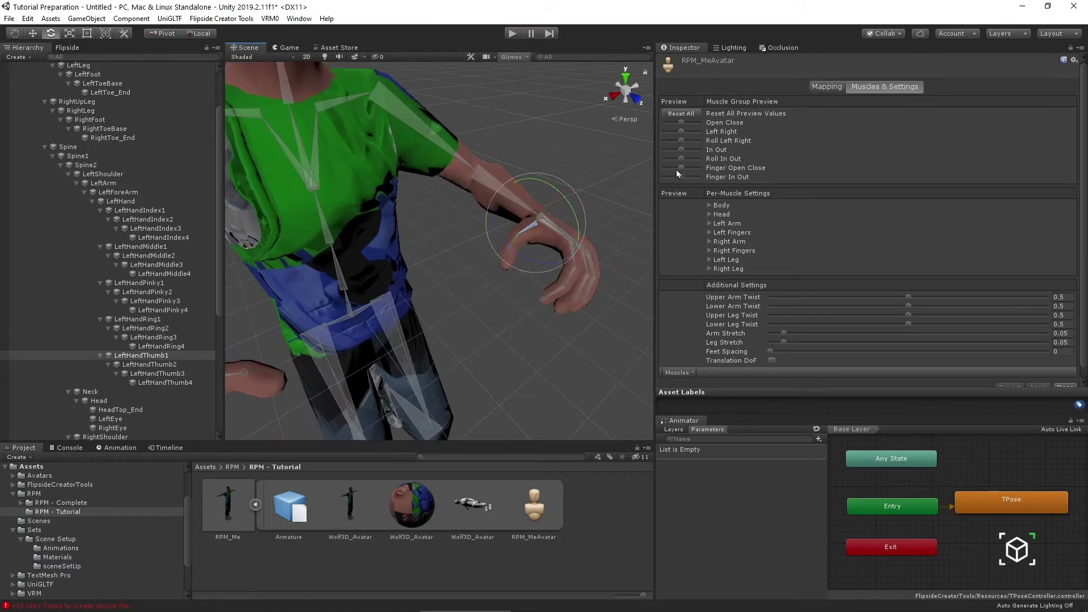
left_click_drag(680, 171, 657, 173)
left_click_drag(561, 203, 481, 230, "alt")
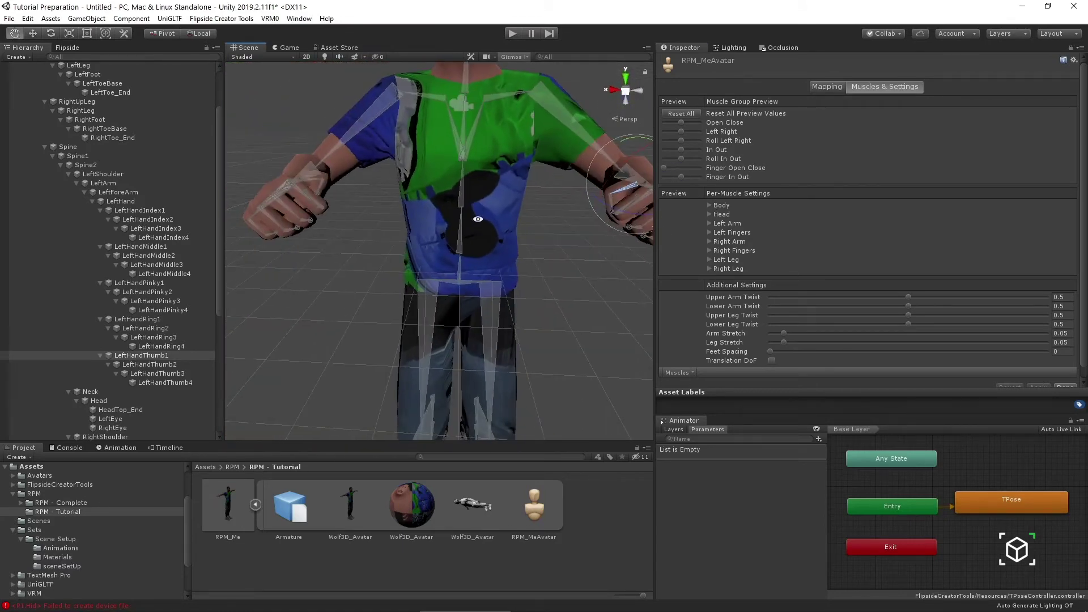
Rotate the right hand's RightHandThumb1 bone outward, away from the fingers, in the avatar mapping and apply the change
left_click(827, 86)
scroll(551, 266, "down", 5)
middle_click_drag(551, 266, 652, 516)
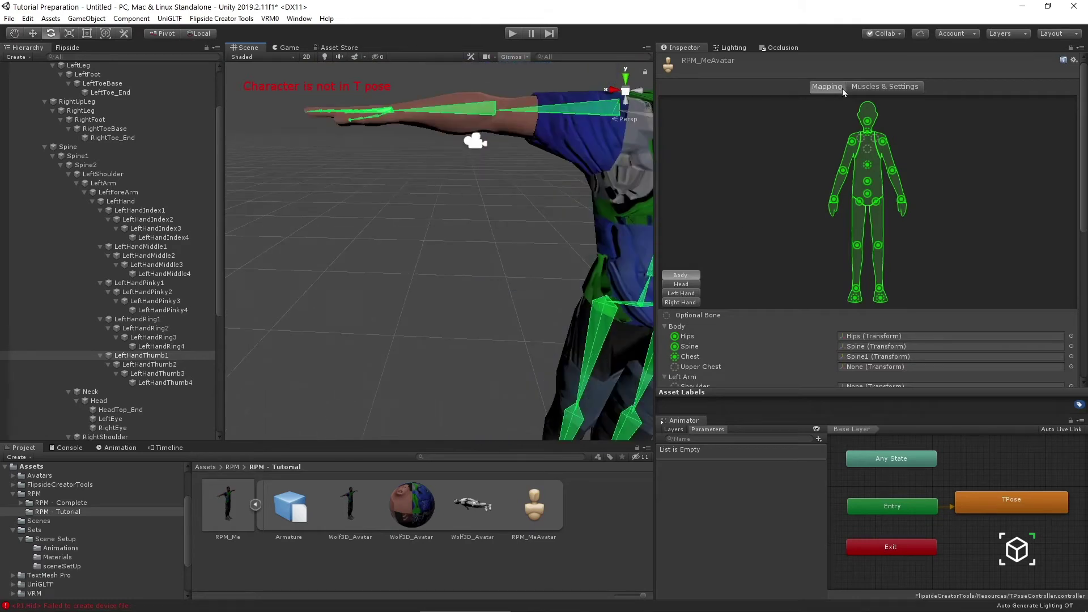
middle_click_drag(499, 238, 724, 345)
scroll(442, 257, "up", 5)
left_click(407, 195)
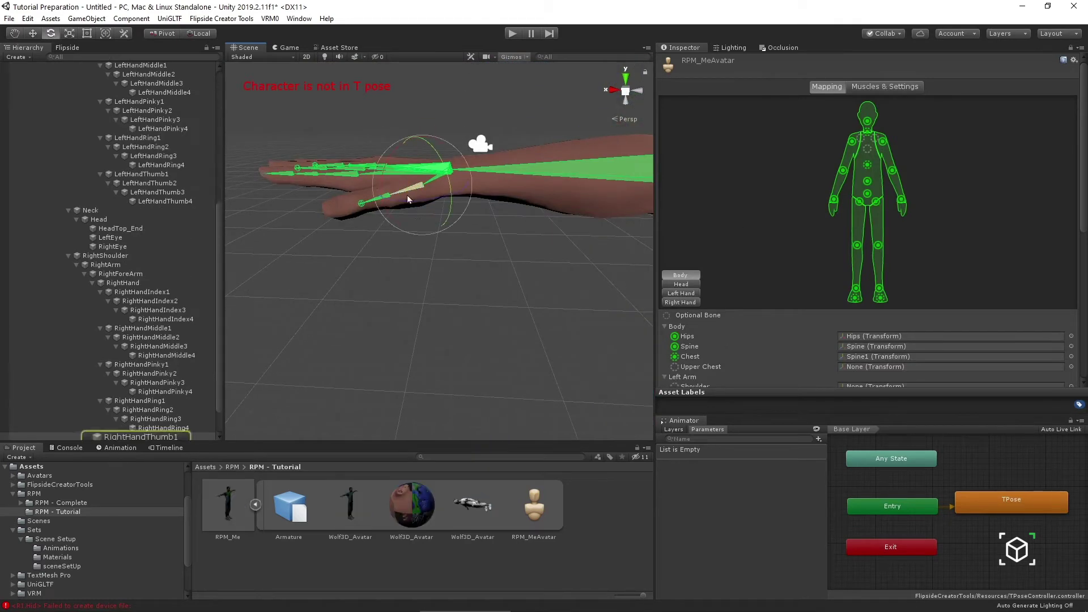
left_click_drag(395, 163, 376, 199)
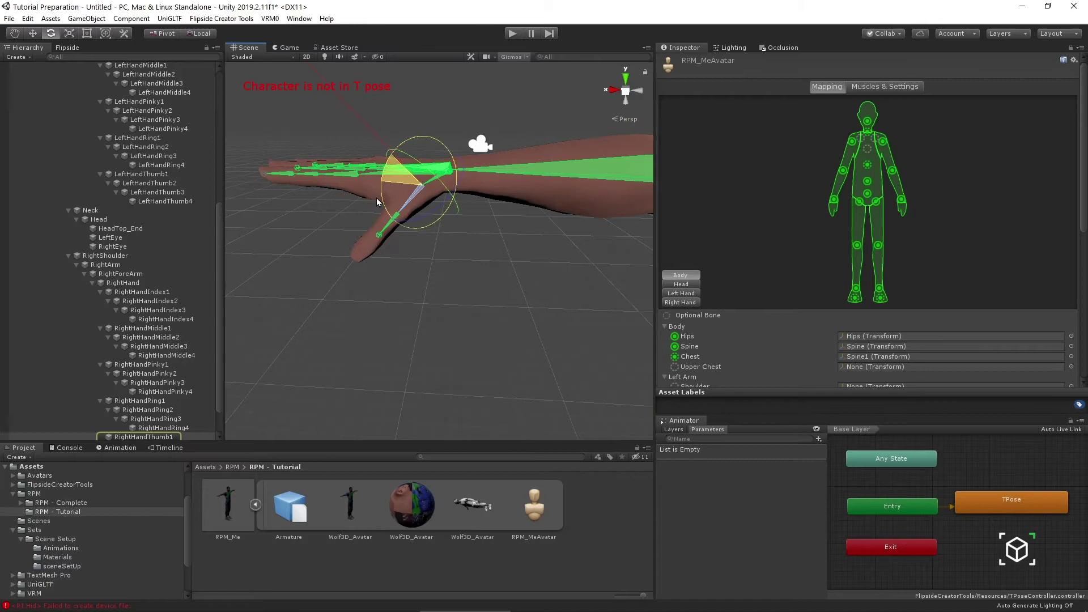
scroll(471, 295, "down", 5)
scroll(932, 369, "down", 8)
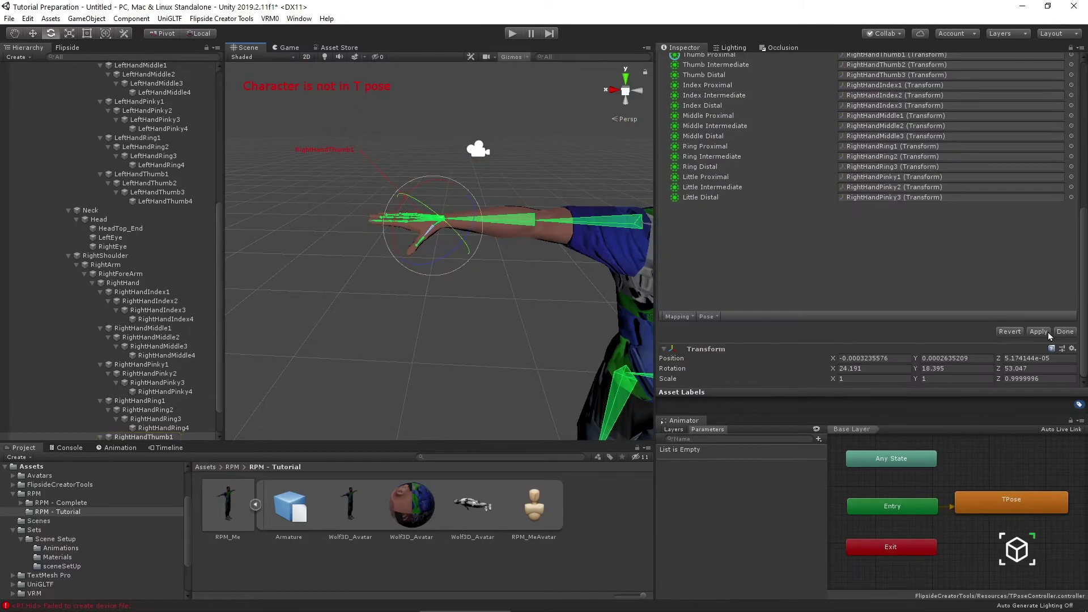
left_click(1047, 333)
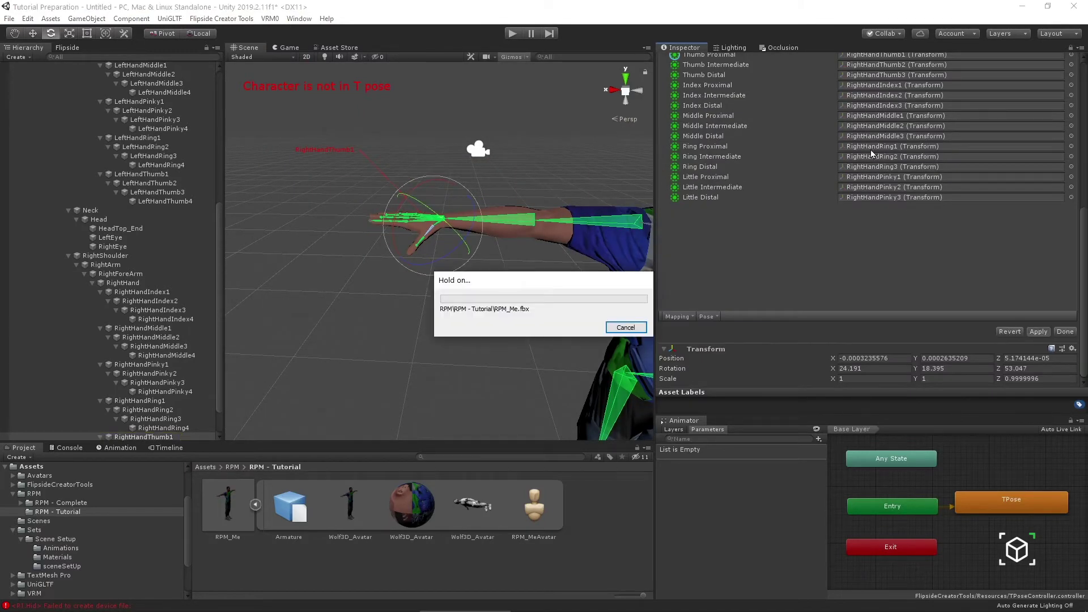
Preview both hands closing into fists using the Finger Open Close muscle group to check the adjusted thumbs
left_click(885, 86)
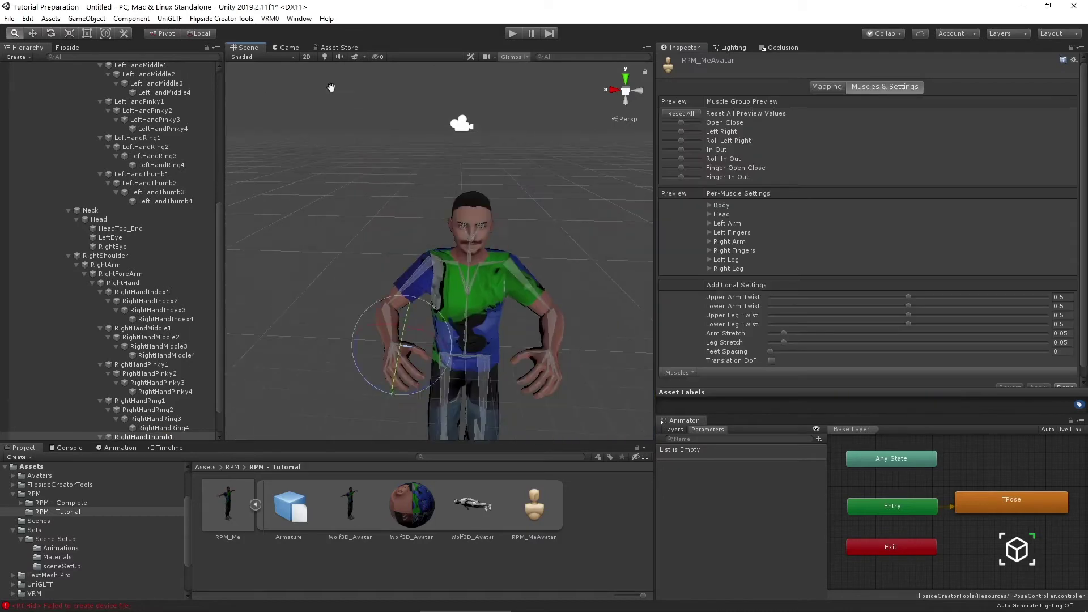
middle_click_drag(377, 256, 359, 157)
scroll(360, 157, "up", 3)
left_click_drag(680, 167, 663, 167)
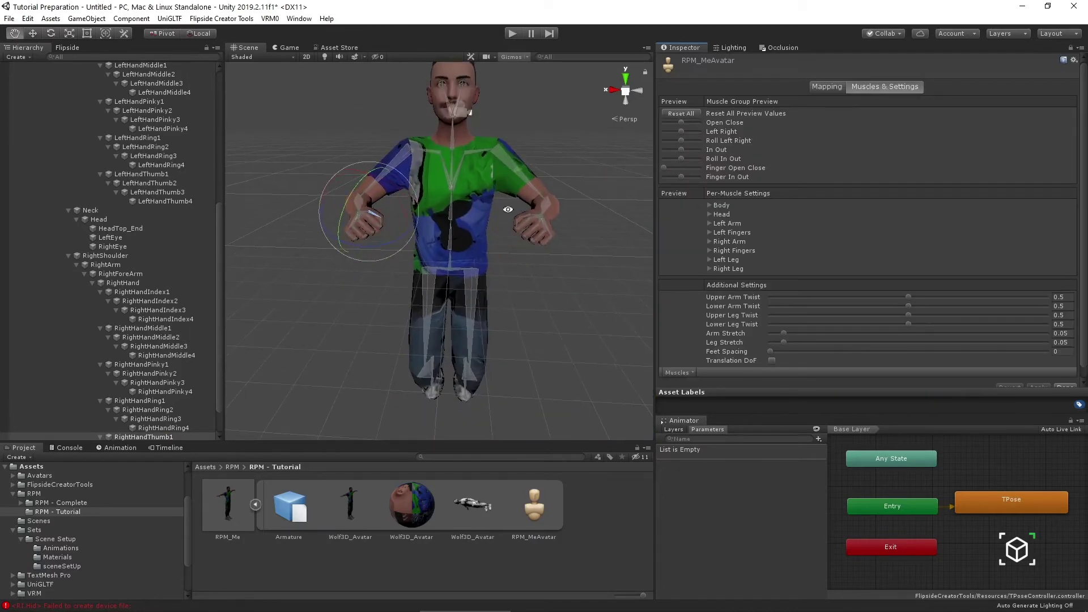
left_click_drag(508, 209, 486, 170, "alt")
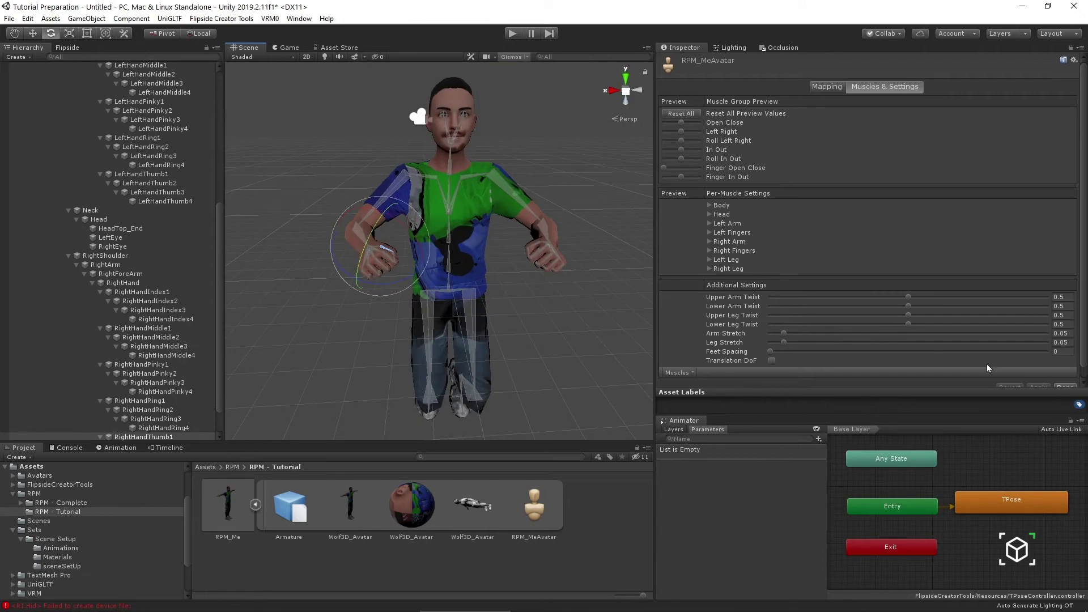
Finish the avatar configuration, collapse the RPM_Me model's sub-assets and select RPM_Me in the RPM - Tutorial folder
scroll(989, 368, "down", 1)
left_click(1067, 377)
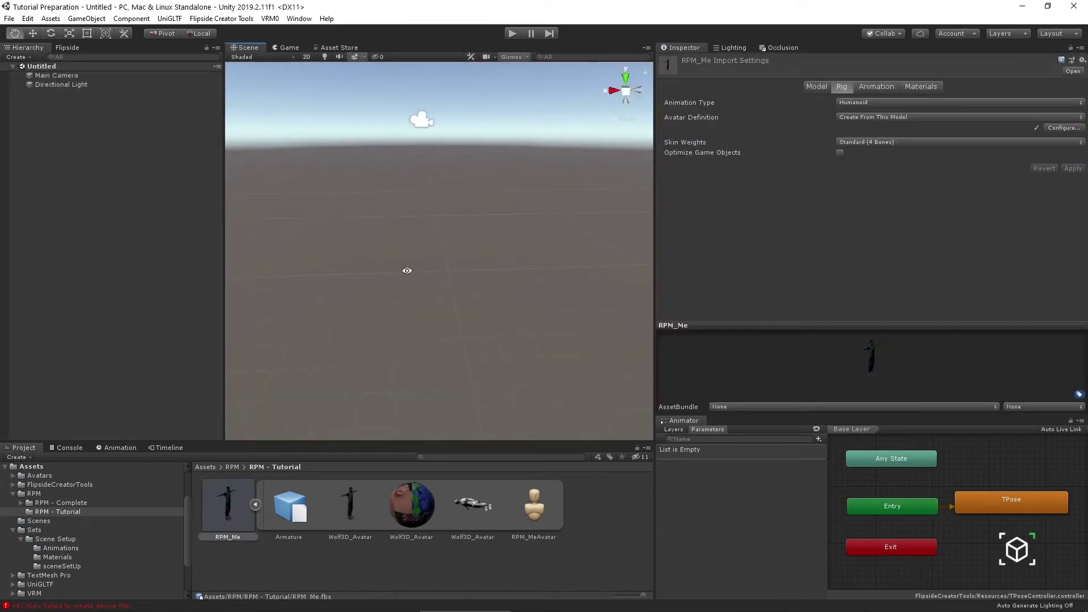
left_click(255, 505)
left_click(247, 531)
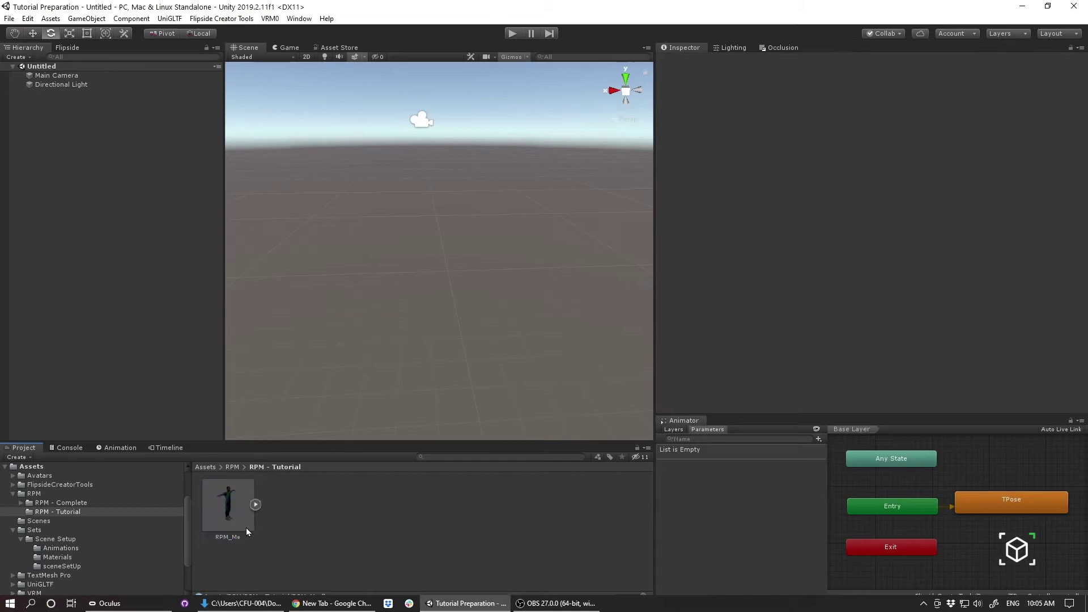
left_click(248, 532)
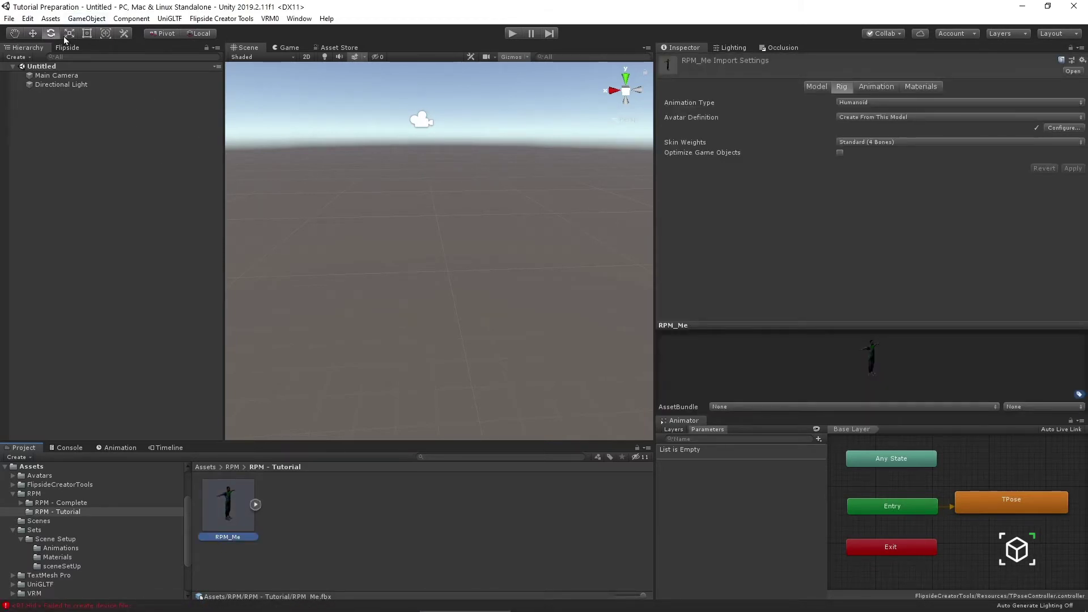
Open Flipside Creator Tools, create a character from the selected RPM_Me model and fix the normal map texture's import setting
left_click(222, 18)
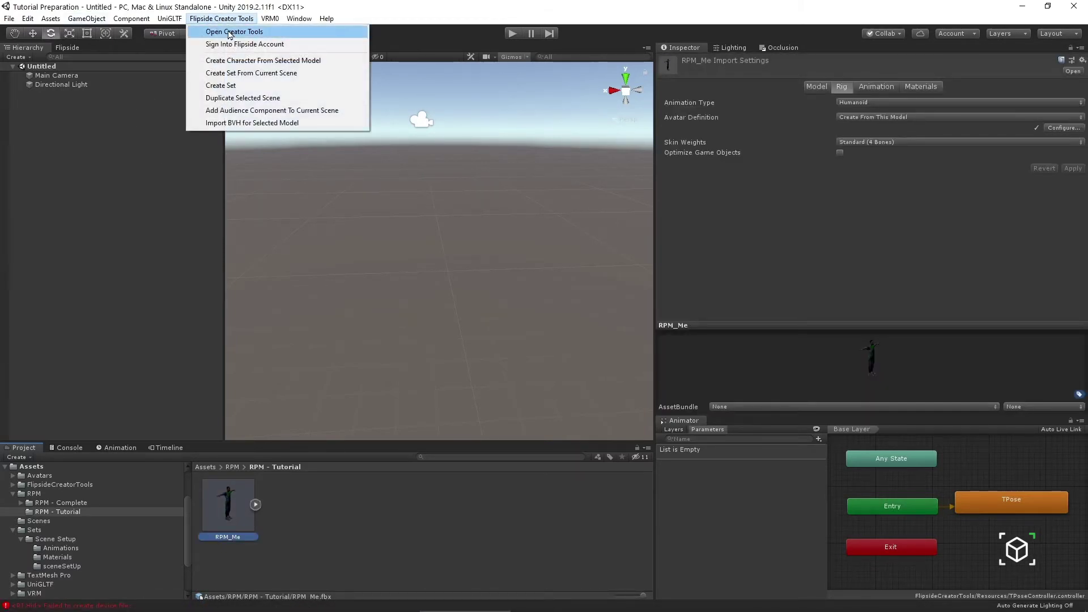
left_click(229, 33)
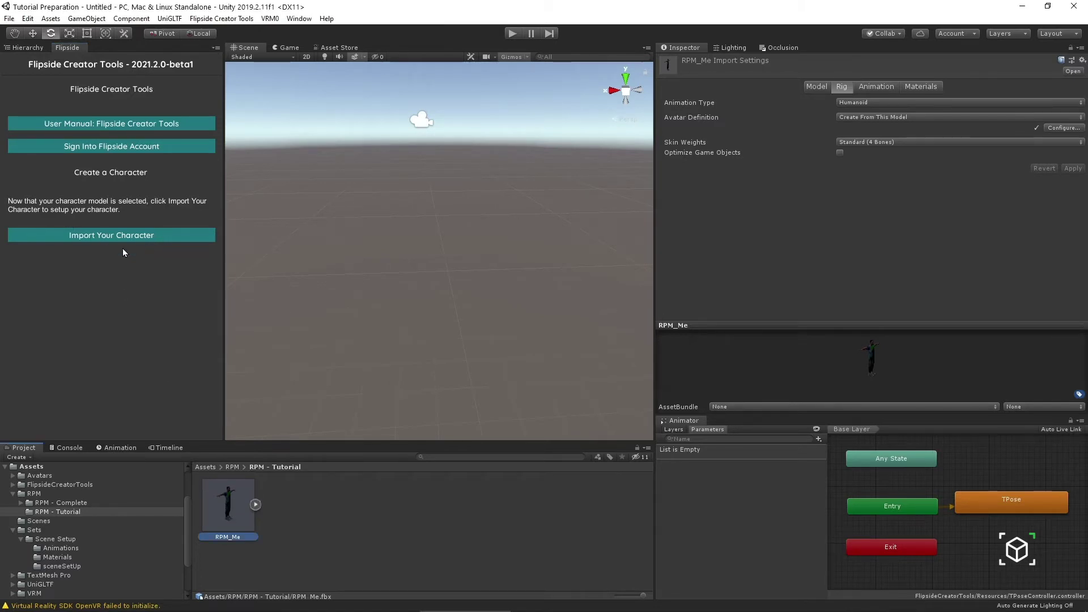
left_click(214, 18)
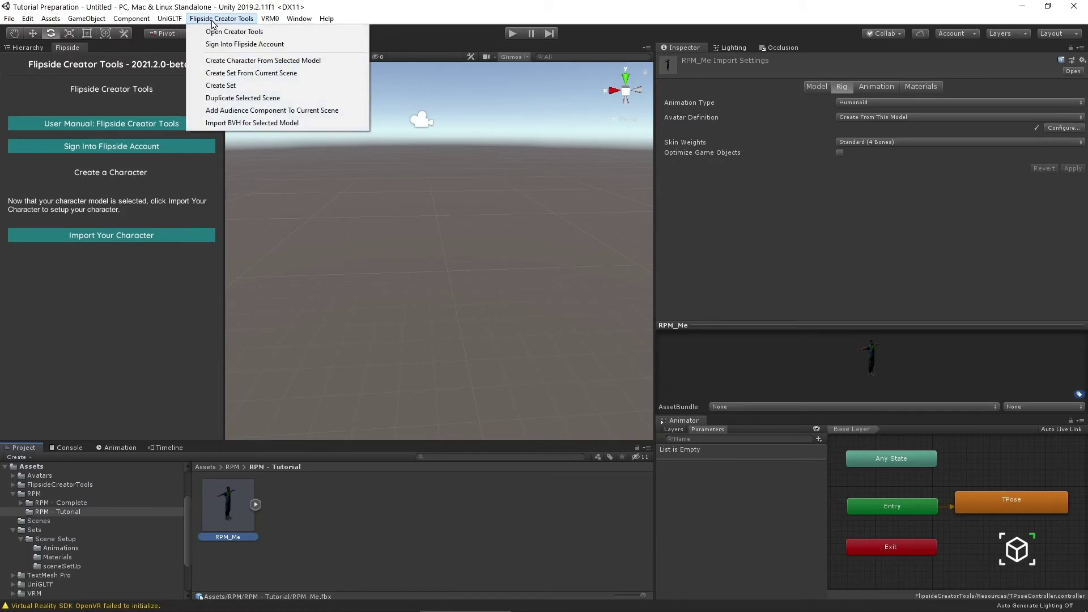
left_click(259, 62)
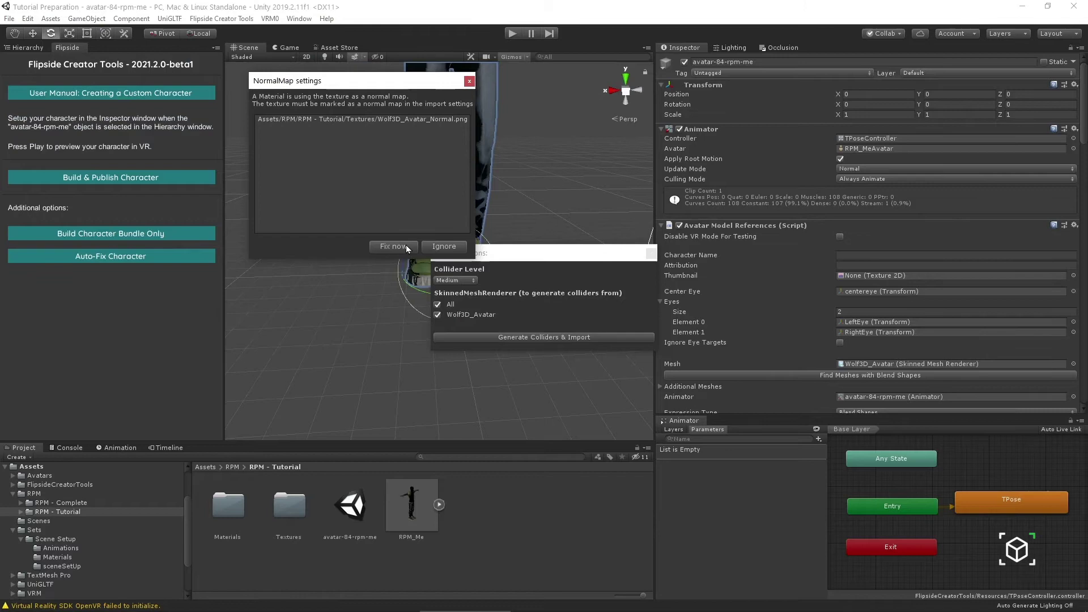
left_click(406, 245)
Examine the textured avatar in the scene from several distances and angles
scroll(387, 214, "down", 5)
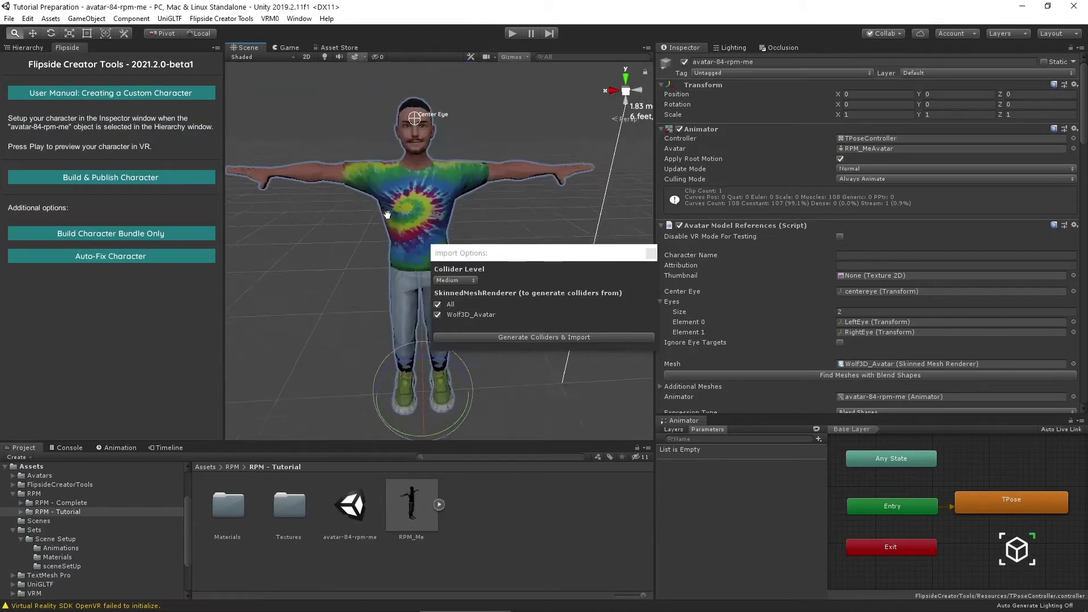
left_click_drag(387, 214, 281, 243, "alt")
left_click_drag(513, 228, 392, 170, "alt")
scroll(326, 240, "up", 5)
scroll(391, 170, "down", 2)
middle_click_drag(391, 238, 479, 162)
scroll(374, 131, "down", 3)
right_click_drag(479, 163, 505, 267, "alt")
Set the Collider Level to None in the import options and import the character
left_click_drag(513, 253, 549, 237)
left_click(488, 259)
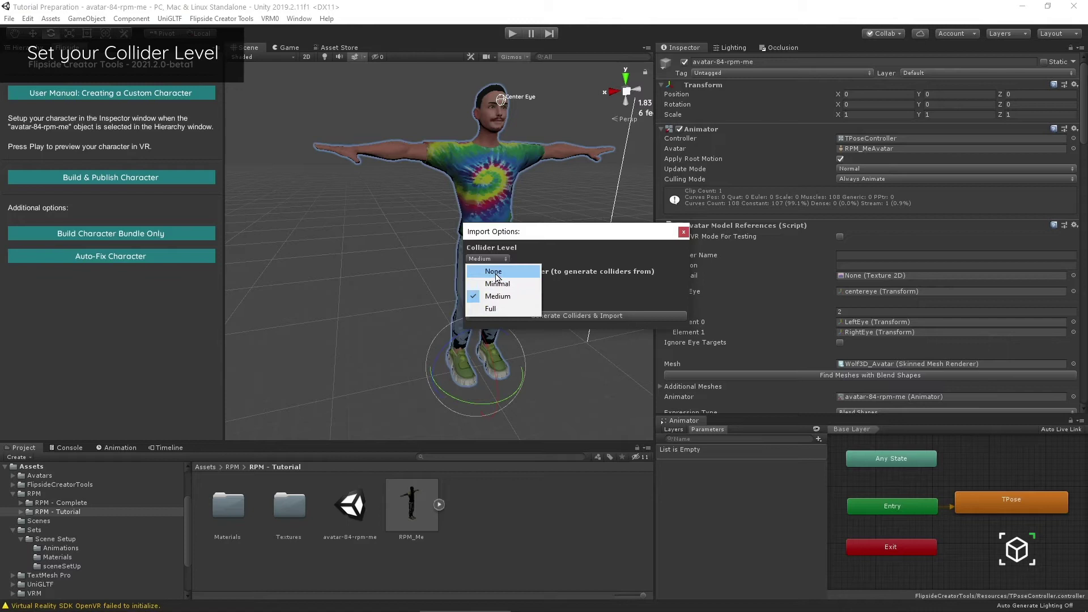
left_click(568, 232)
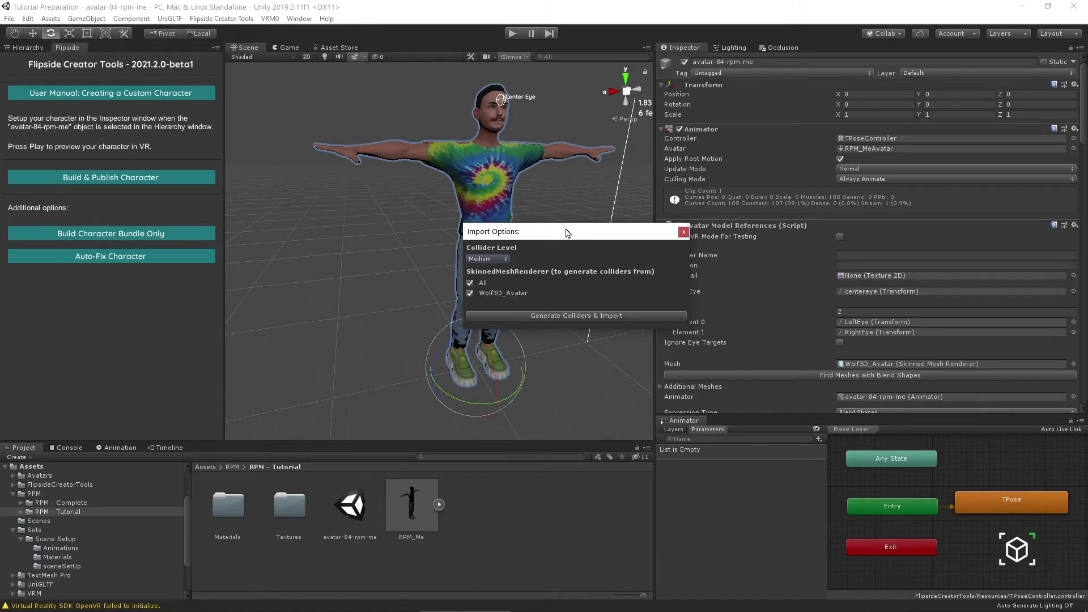
left_click(488, 259)
left_click(611, 247)
left_click(477, 260)
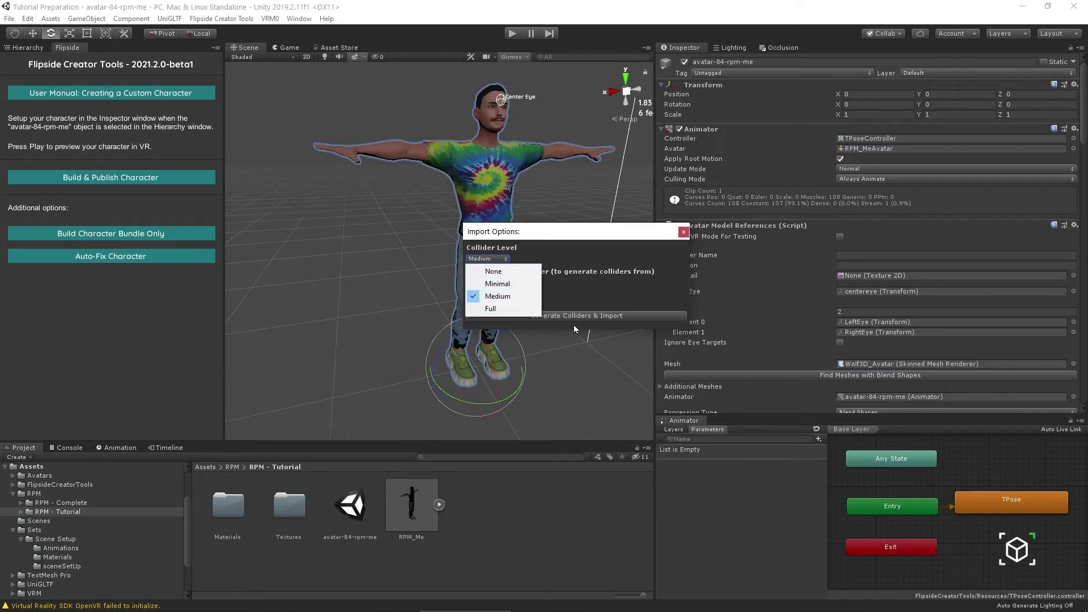
left_click(490, 272)
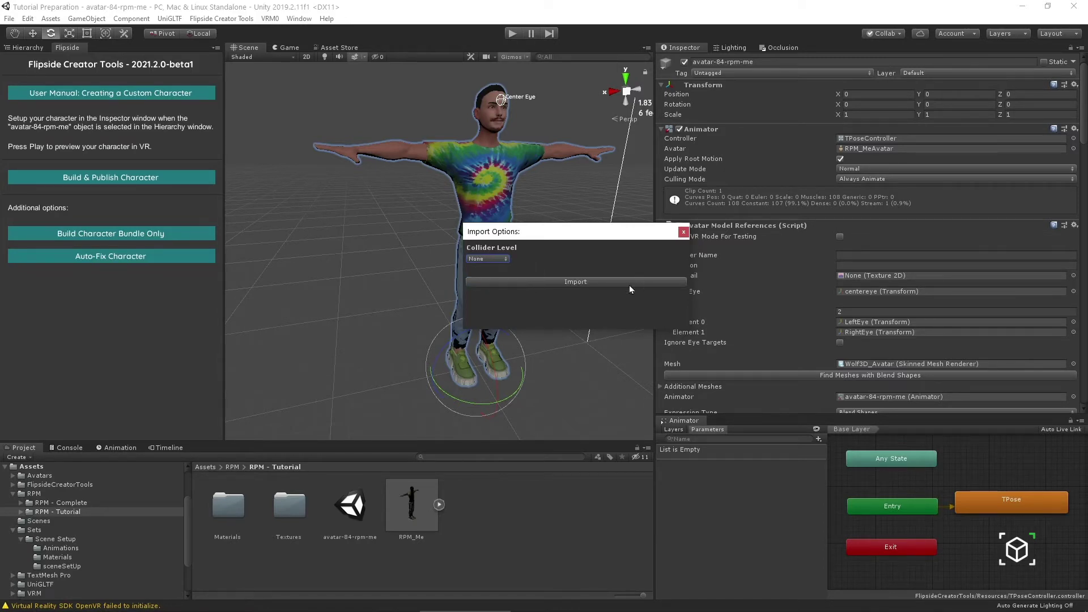
left_click(590, 280)
Show the scene hierarchy and select the avatar-84-rpm-me character object
scroll(476, 176, "down", 2)
left_click_drag(476, 176, 397, 195, "alt")
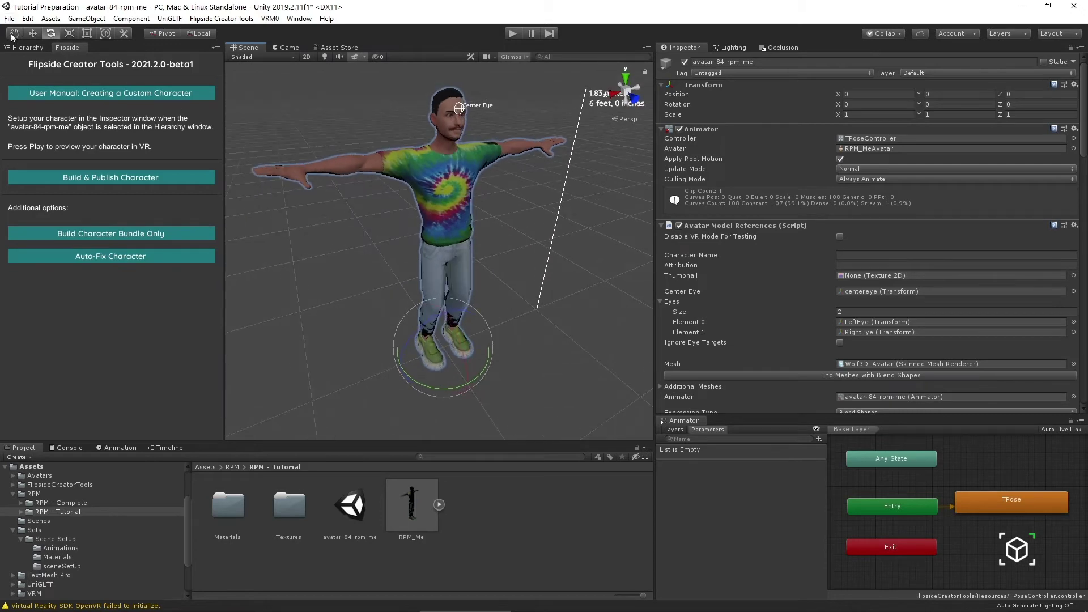
left_click(25, 48)
left_click(47, 93)
left_click(53, 75)
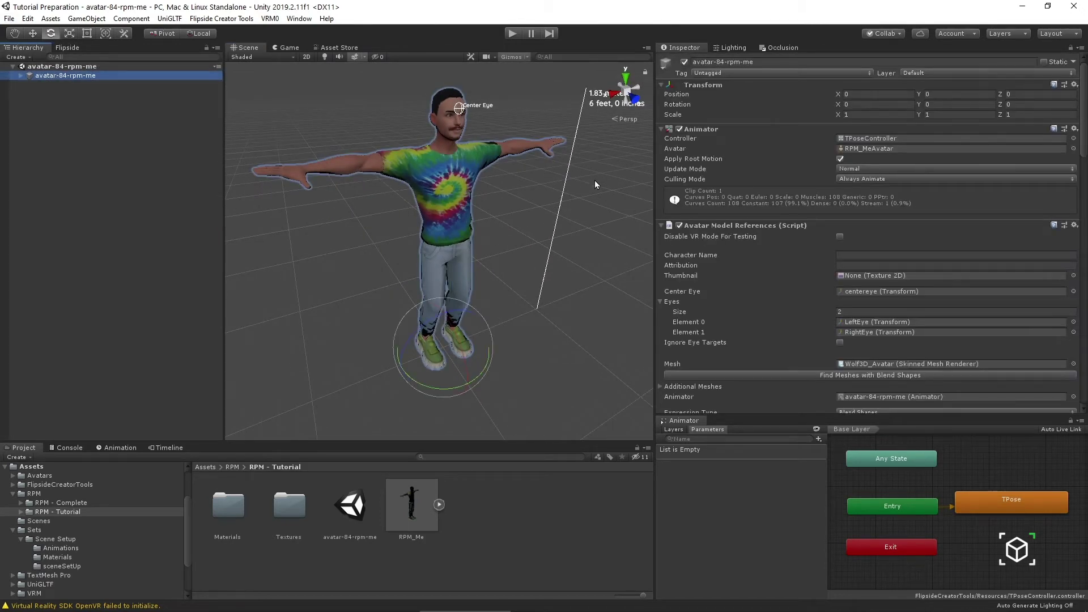
mouse_move(501, 168)
left_mouse_down("alt")
mouse_move(398, 146)
mouse_move(488, 160)
left_mouse_up("alt")
mouse_move(488, 160)
middle_mouse_down()
mouse_move(483, 151)
mouse_move(492, 165)
middle_mouse_up()
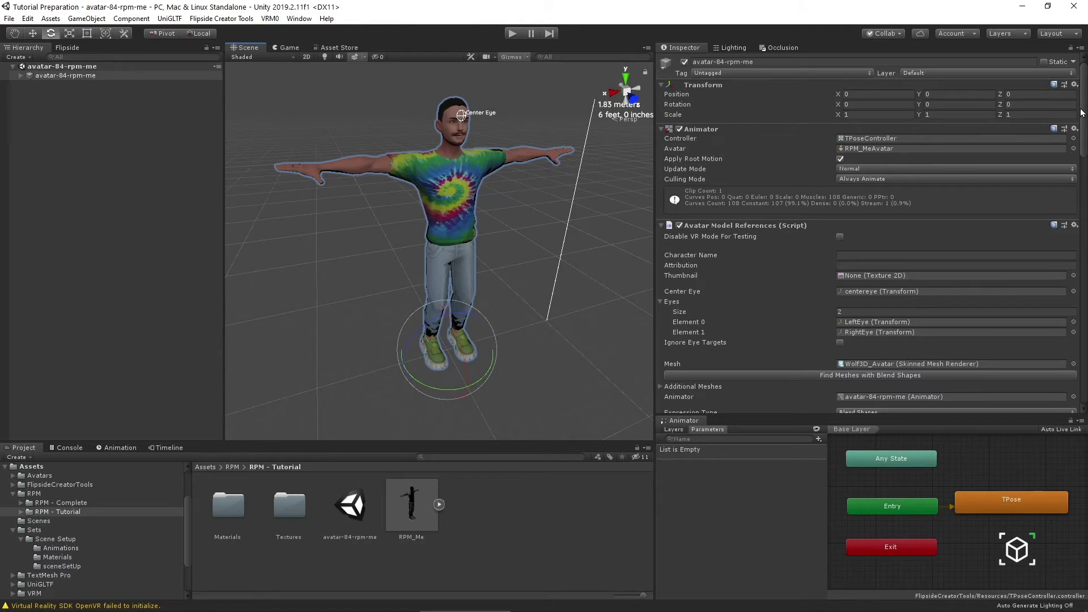
Set the Character Name to Me and the Attribution to WOLF 3D in Avatar Model References
left_click_drag(1082, 112, 1081, 138)
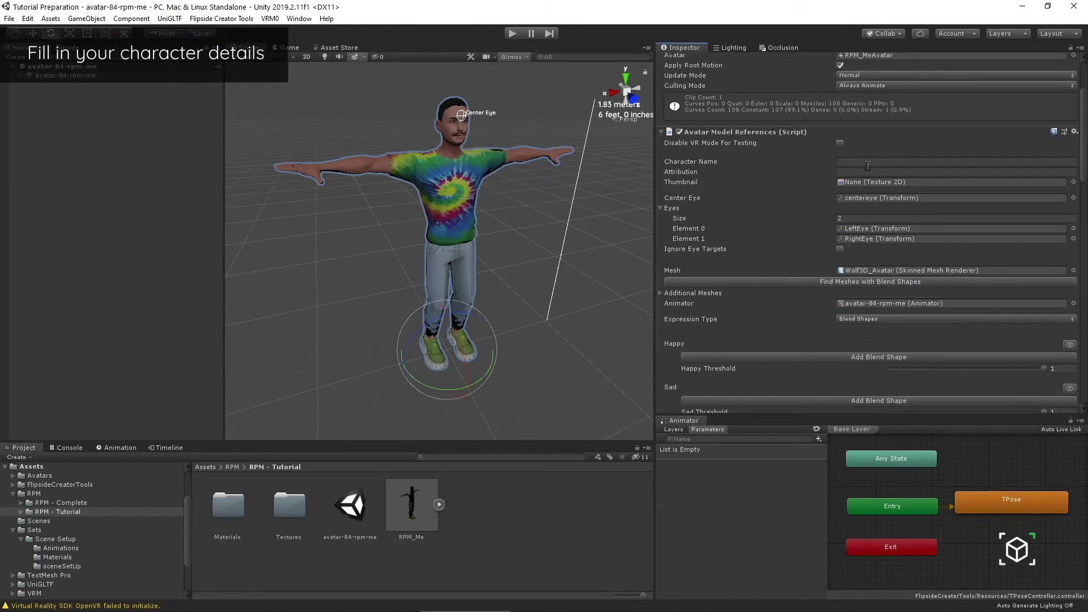
left_click(840, 161)
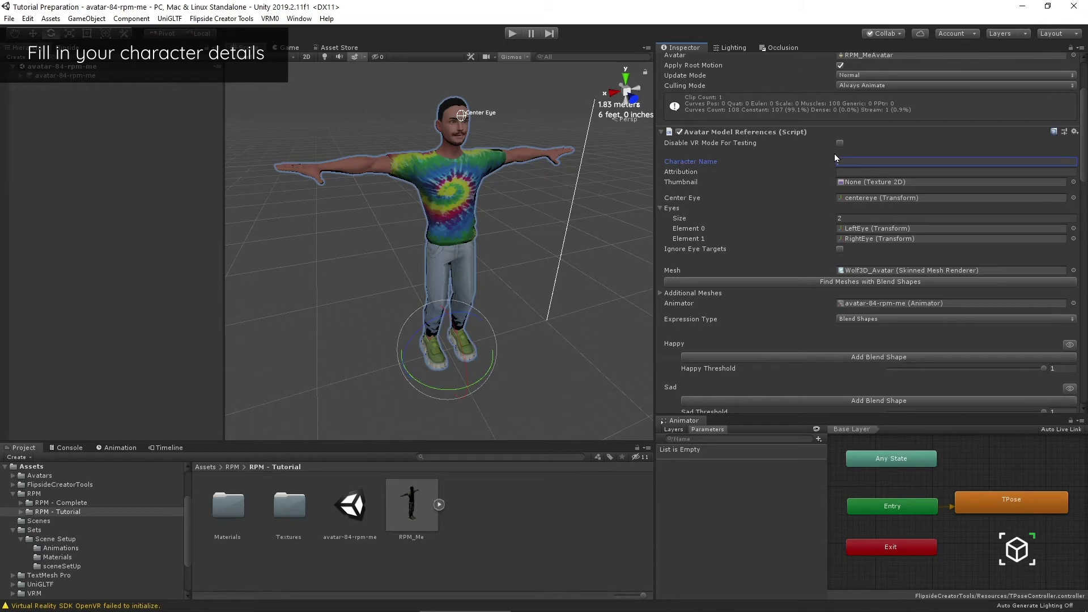
type("Me")
left_click(865, 171)
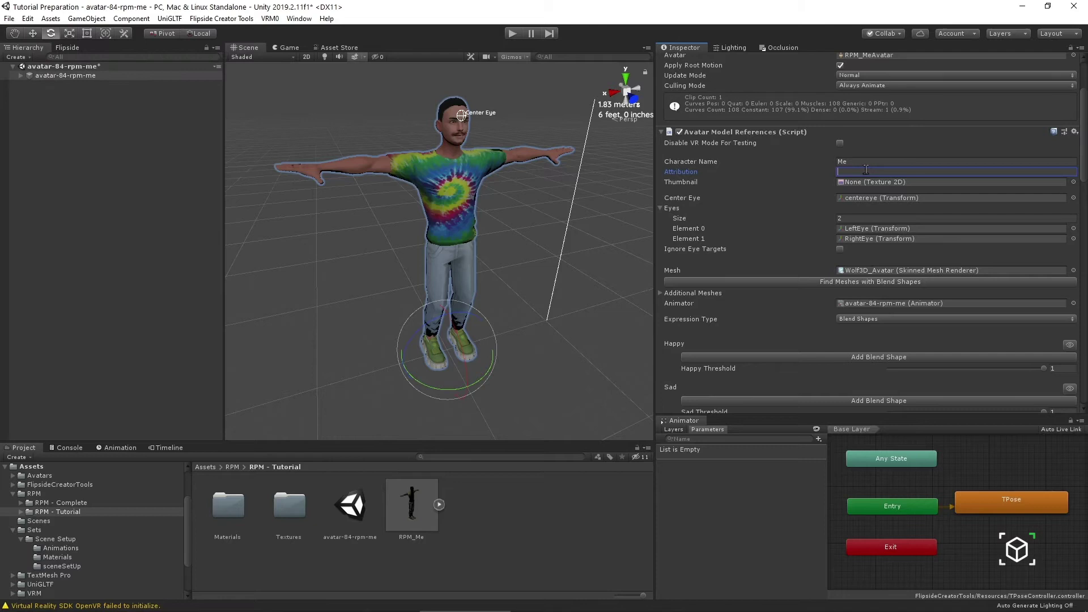
type("WOLF 3D")
left_click(963, 182)
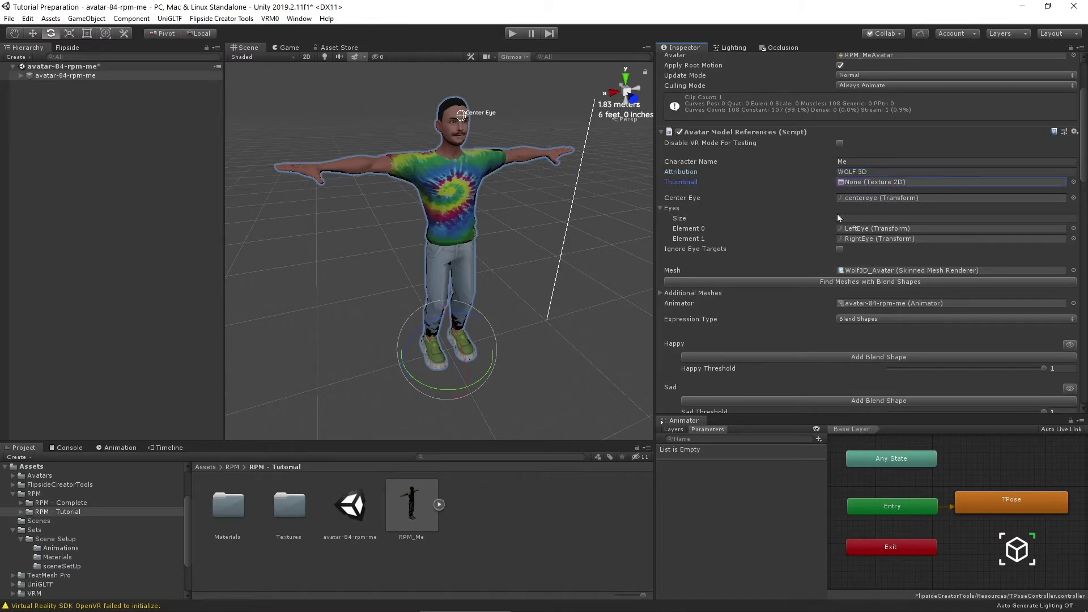
Open the centereye object from its Center Eye reference and move it down and back between the eyes, to Y 0.00089 and Z 0.00098
left_click(872, 198)
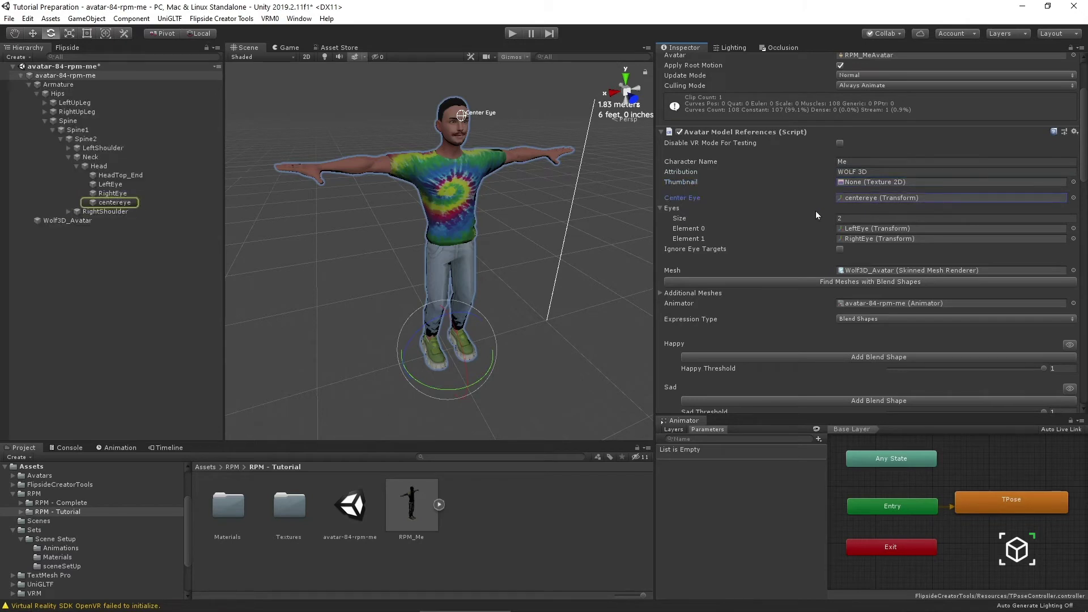
double_click(870, 198)
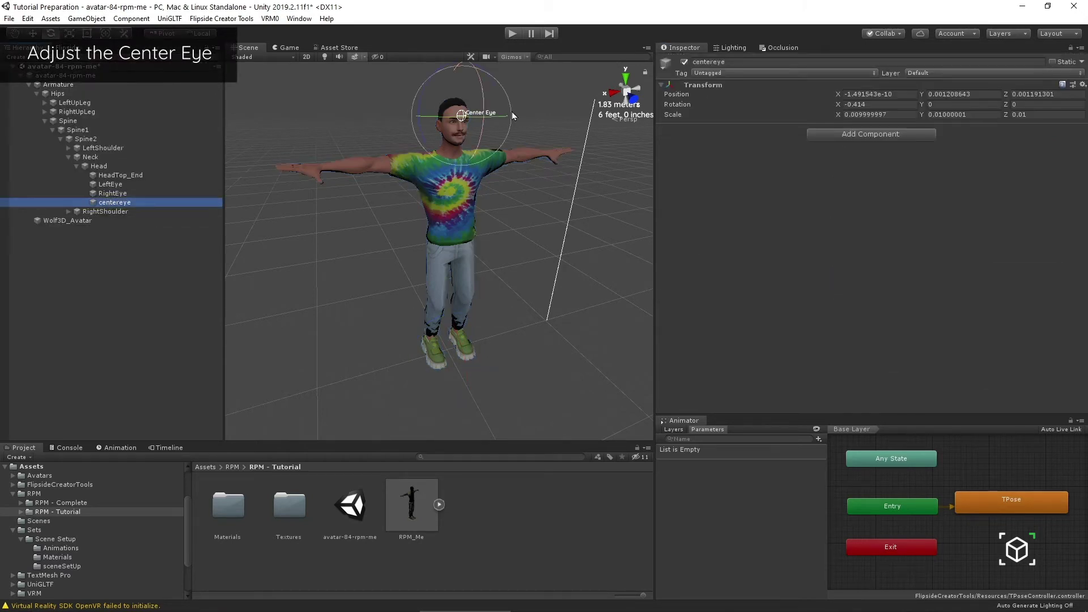
key("f")
right_click_drag(377, 214, 417, 235, "alt")
left_click_drag(417, 236, 523, 265, "alt")
key("w")
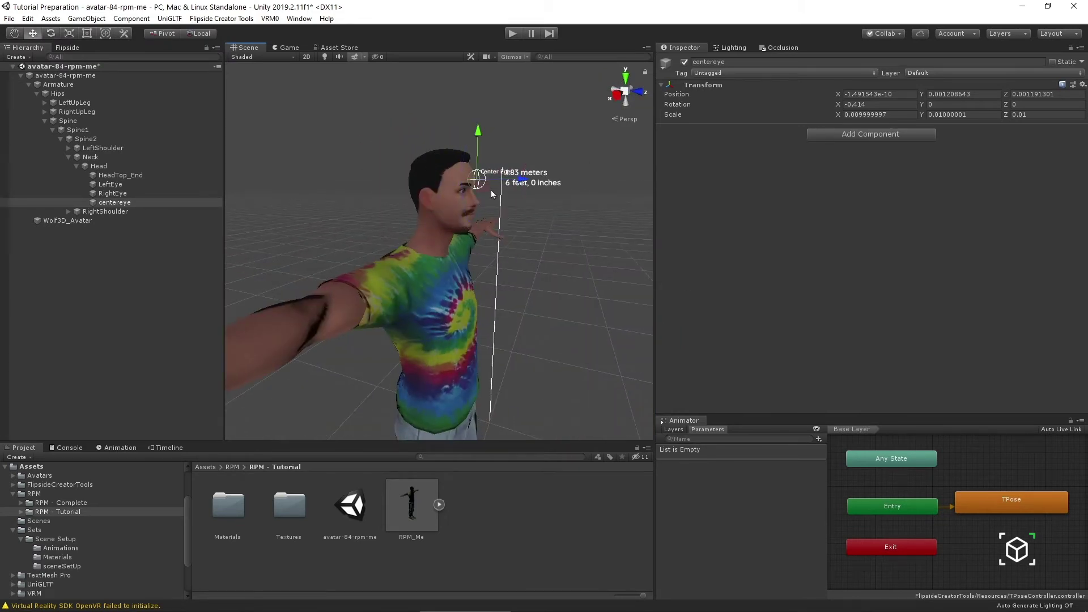
left_click_drag(477, 132, 479, 144)
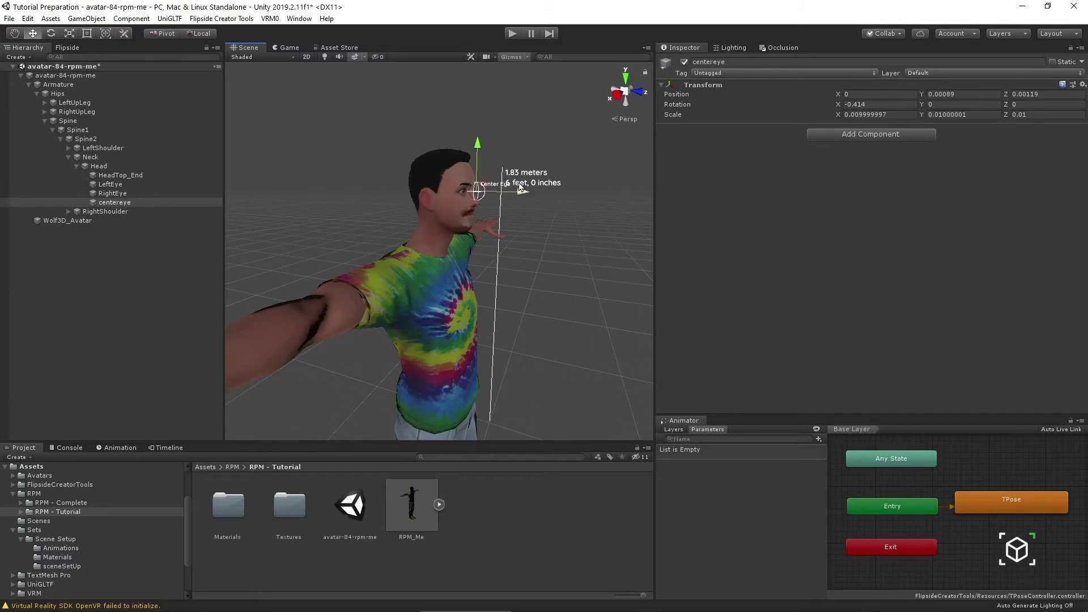
mouse_move(520, 191)
left_mouse_down()
mouse_move(545, 206)
mouse_move(520, 179)
left_mouse_up()
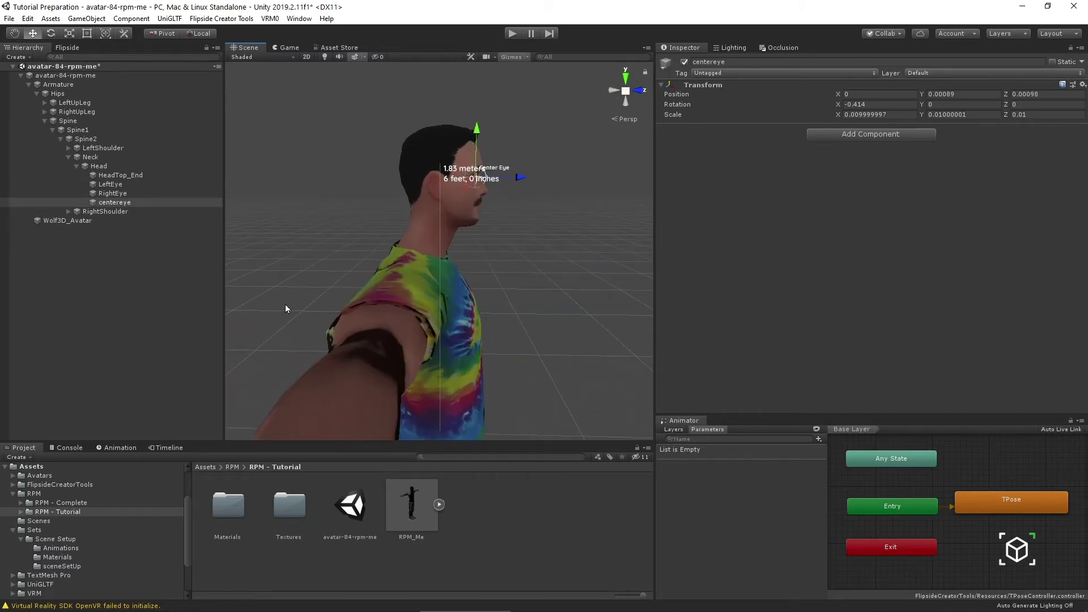
left_click_drag(405, 255, 369, 174, "alt")
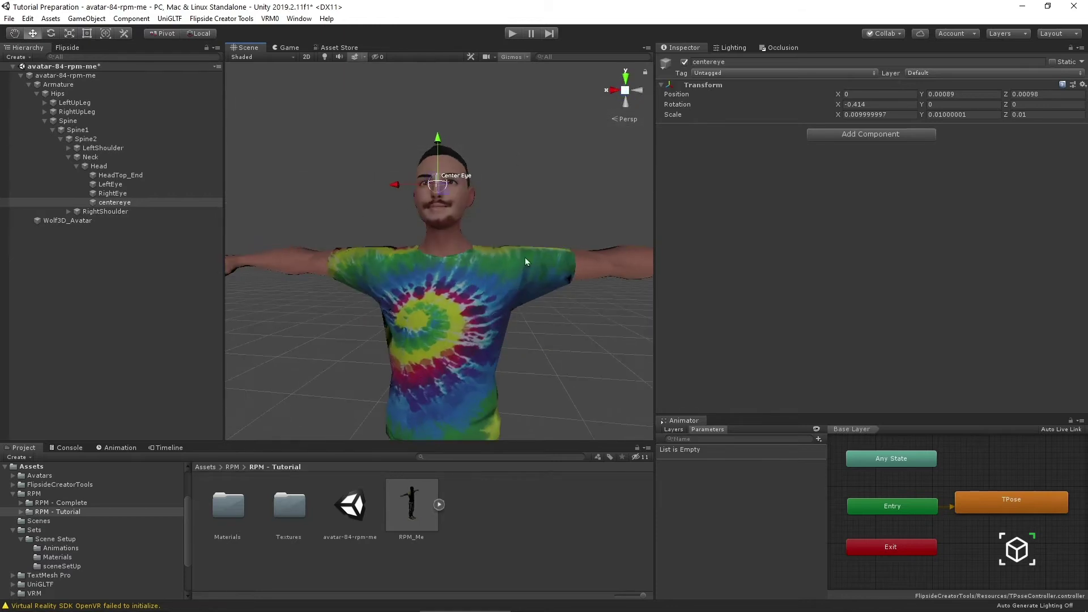
left_click_drag(525, 257, 390, 323, "alt")
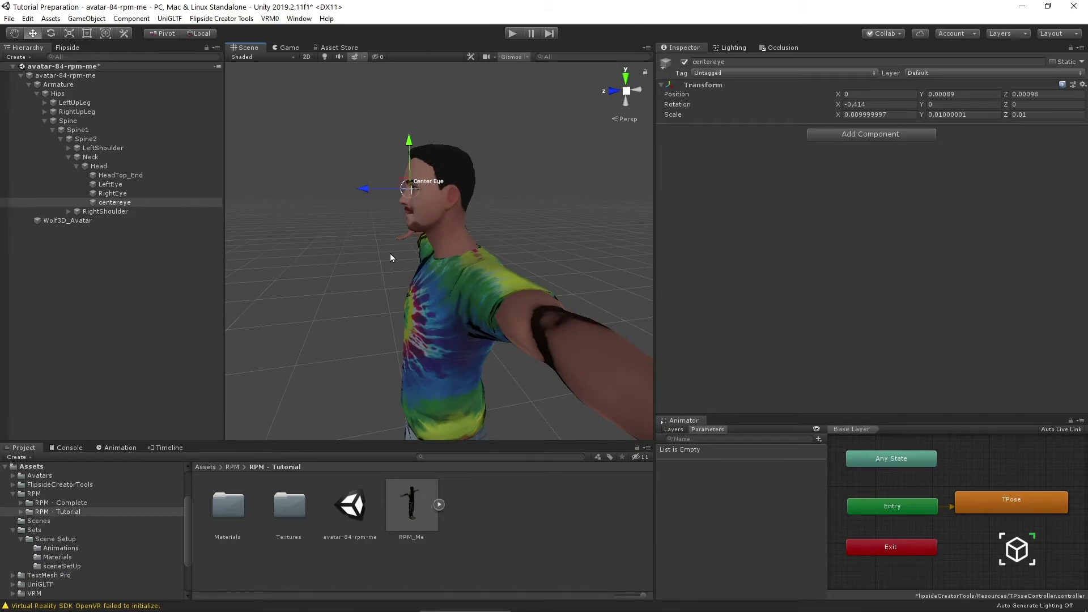
mouse_move(437, 301)
left_mouse_down("alt")
mouse_move(318, 176)
mouse_move(636, 243)
mouse_move(357, 226)
mouse_move(338, 259)
mouse_move(344, 287)
left_mouse_up("alt")
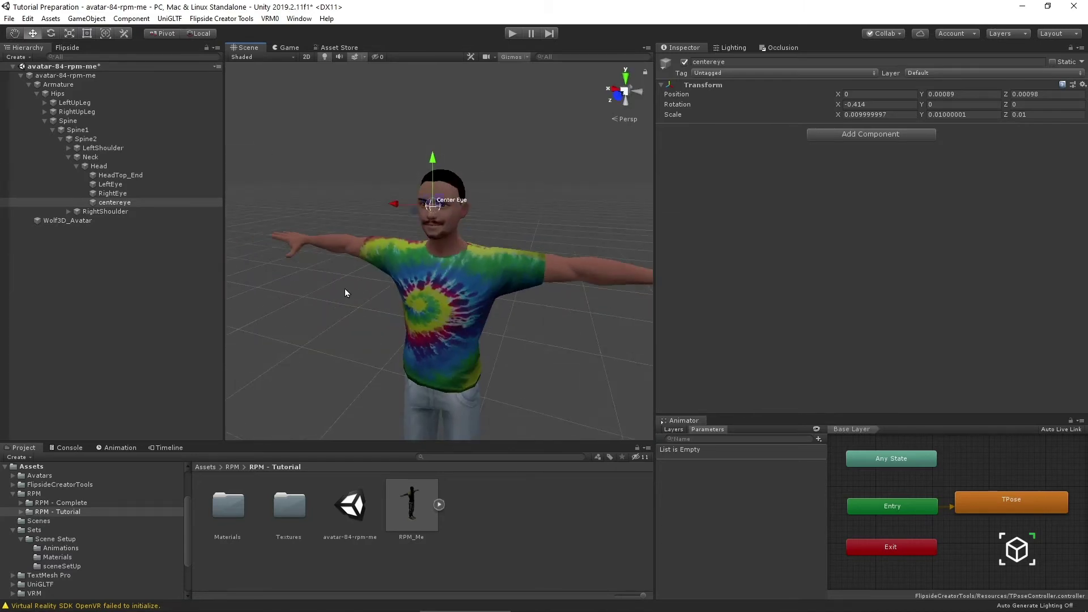
Check the bones assigned as Eyes elements on the avatar-84-rpm-me object and open the RightEye bone
left_click(94, 76)
scroll(903, 261, "down", 3)
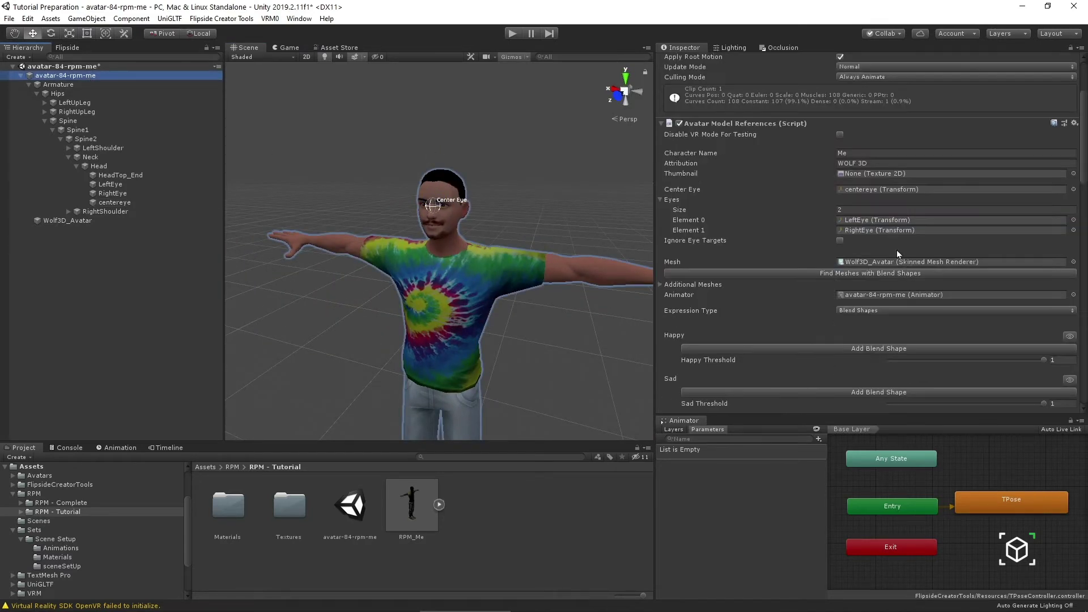
right_click_drag(473, 193, 675, 215, "alt")
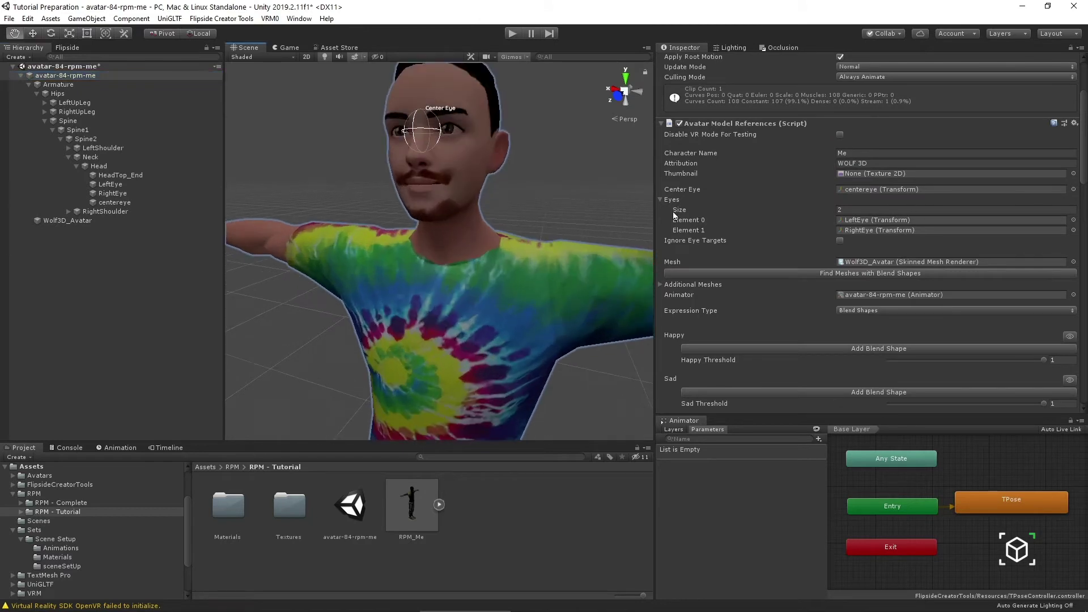
middle_click_drag(455, 185, 449, 223, "alt")
left_click(855, 219)
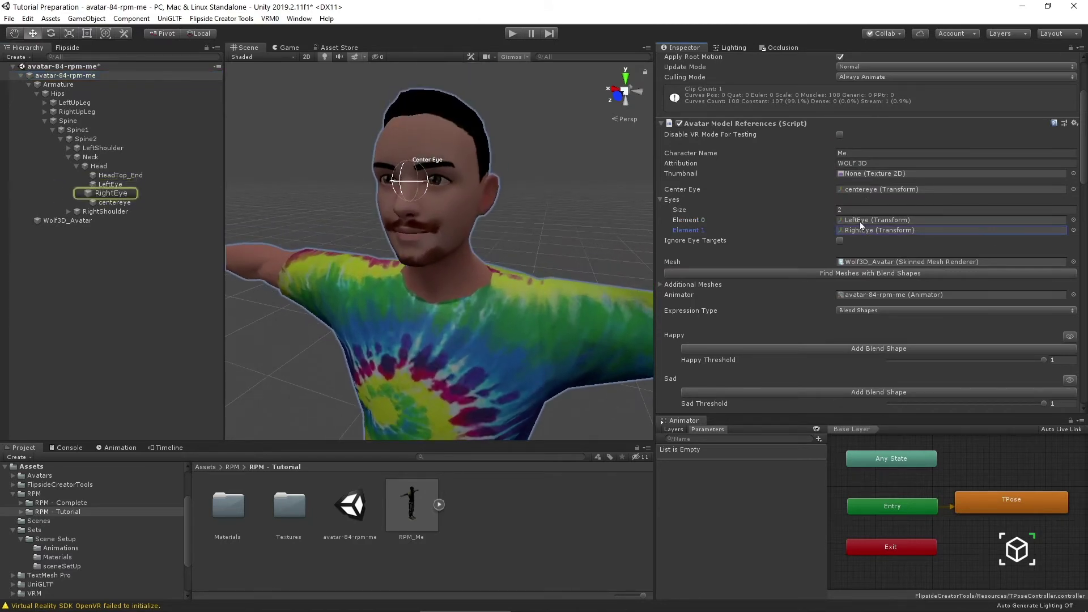
double_click(851, 230)
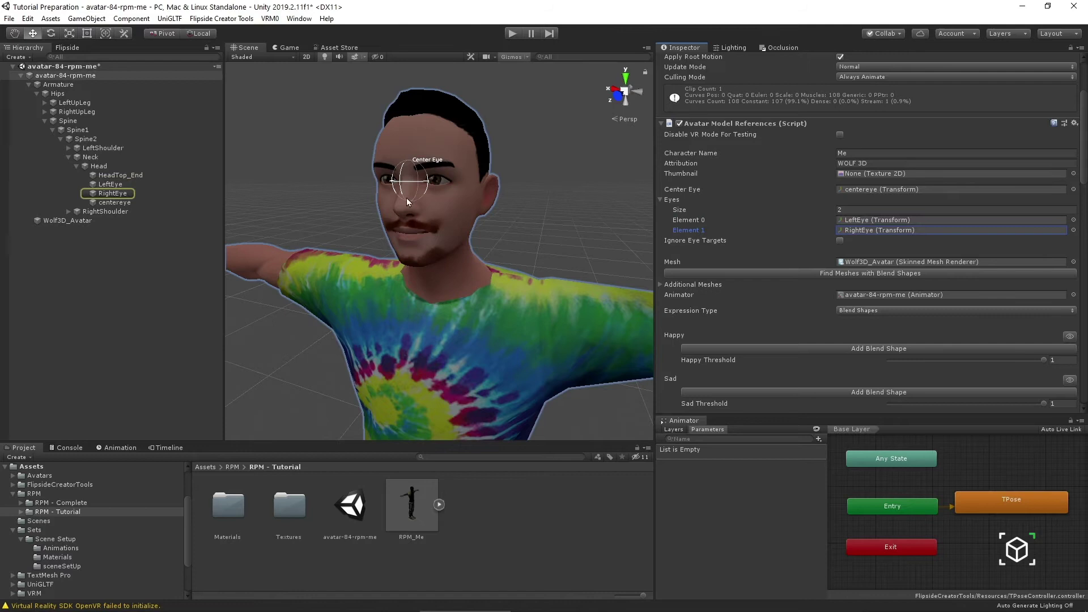
Test-rotate the RightEye bone in a close-up of the face and undo the rotation
key("f")
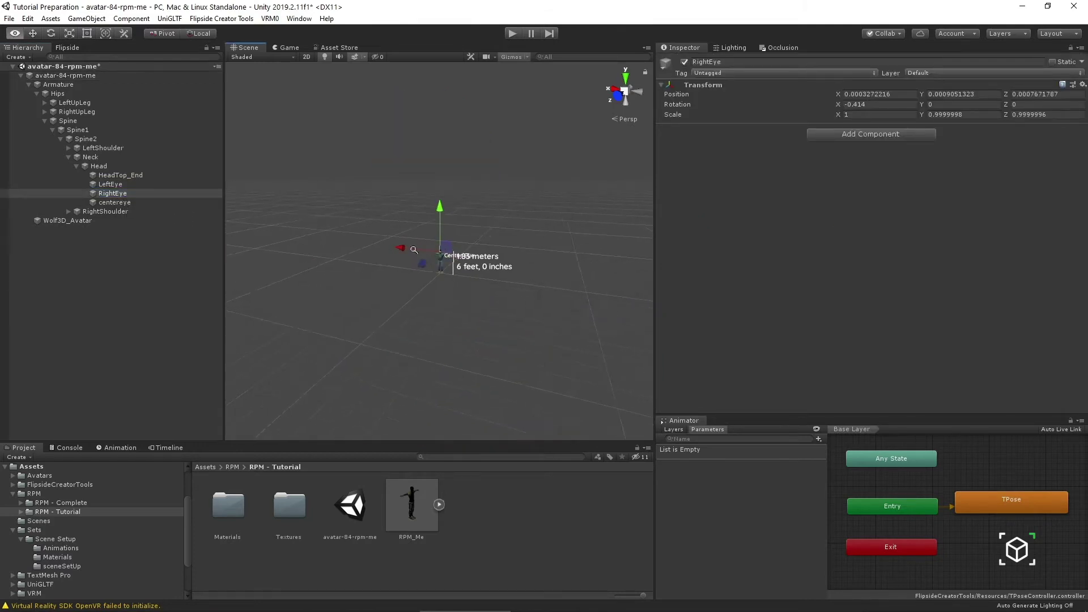
right_click_drag(443, 255, 500, 265, "alt")
left_click_drag(500, 265, 806, 265, "alt")
key("e")
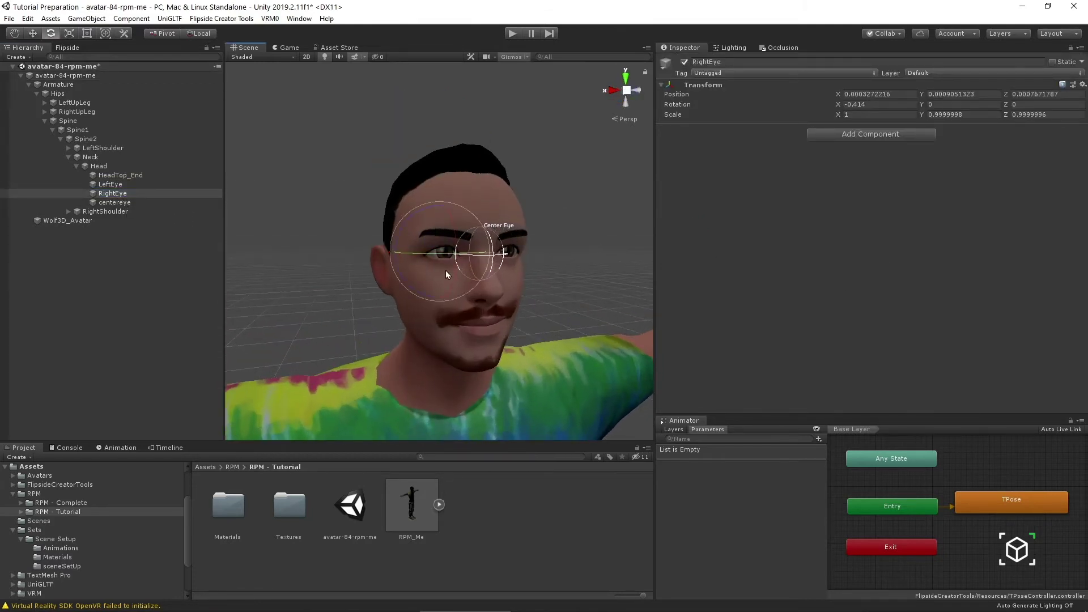
mouse_move(440, 270)
left_mouse_down()
mouse_move(421, 275)
mouse_move(426, 266)
left_mouse_up()
key("ctrl+z")
Return to the avatar-84-rpm-me object and locate its Element 0 and Element 1 eye references in the hierarchy
left_click(75, 77)
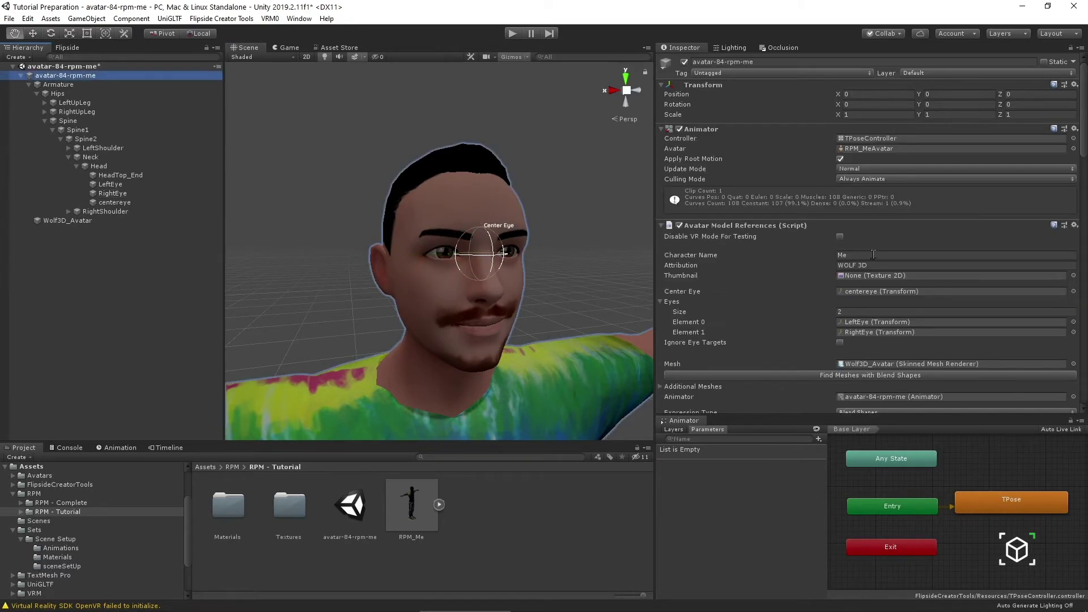
scroll(851, 323, "down", 3)
left_click(870, 222)
left_click(864, 231)
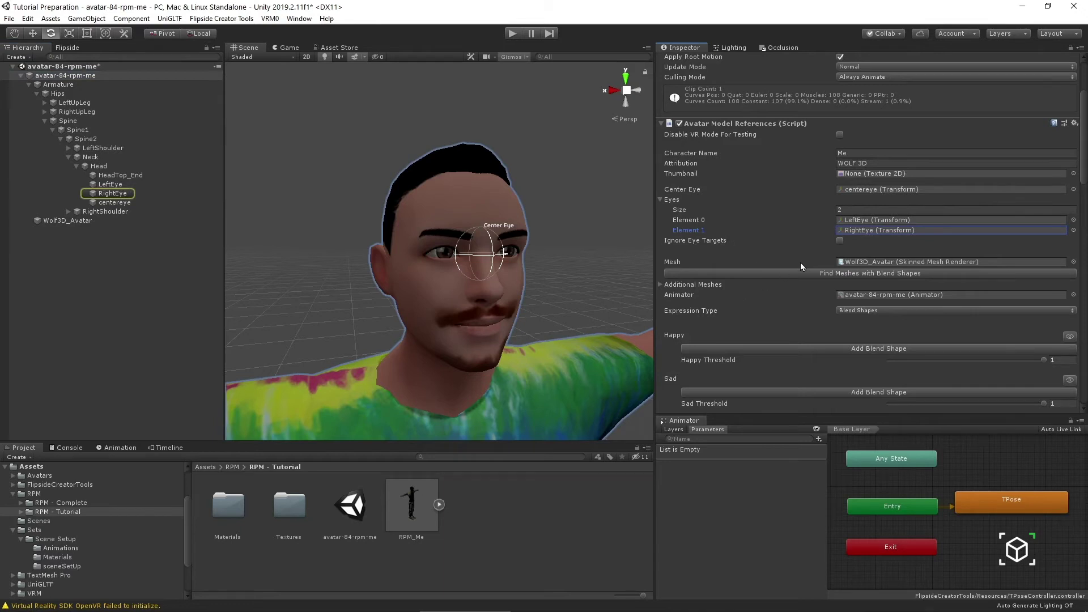
Examine the avatar's face and locate the skinned mesh assigned as the Mesh reference
scroll(800, 262, "down", 3)
middle_click_drag(423, 202, 420, 176)
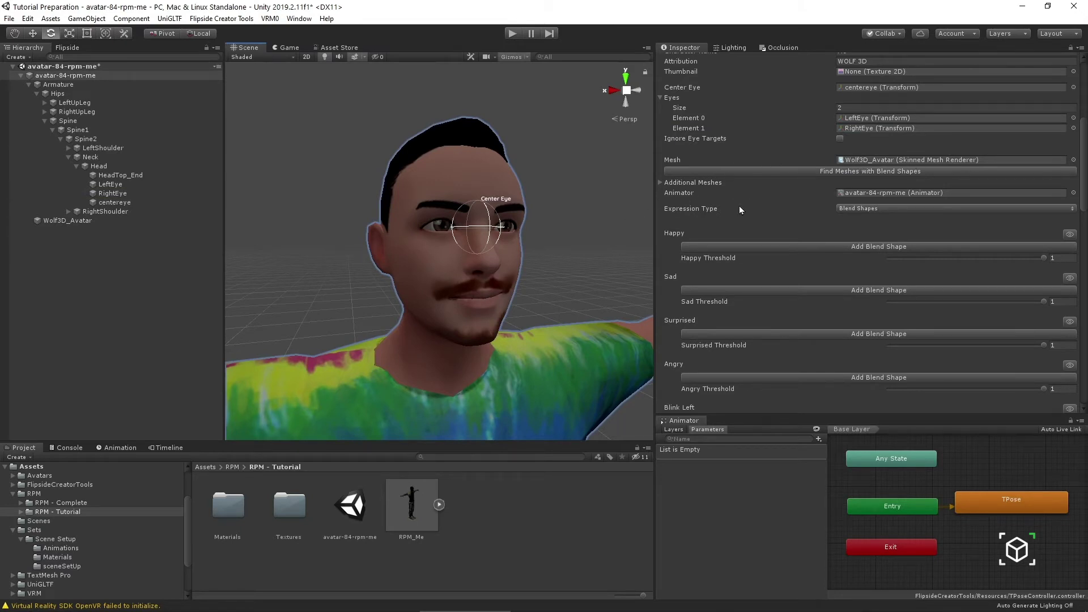
left_click_drag(553, 235, 536, 199, "alt")
middle_click_drag(537, 223, 517, 209)
left_click_drag(518, 209, 527, 228, "alt")
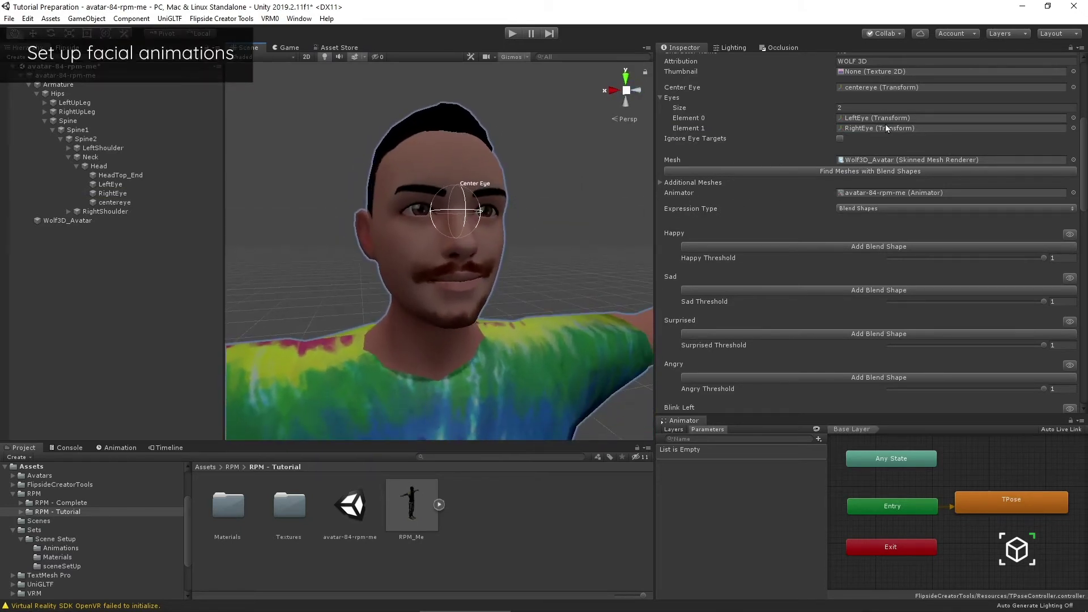
left_click(870, 161)
Select the Wolf3D_Avatar mesh object and inspect its Skinned Mesh Renderer
left_click(93, 264)
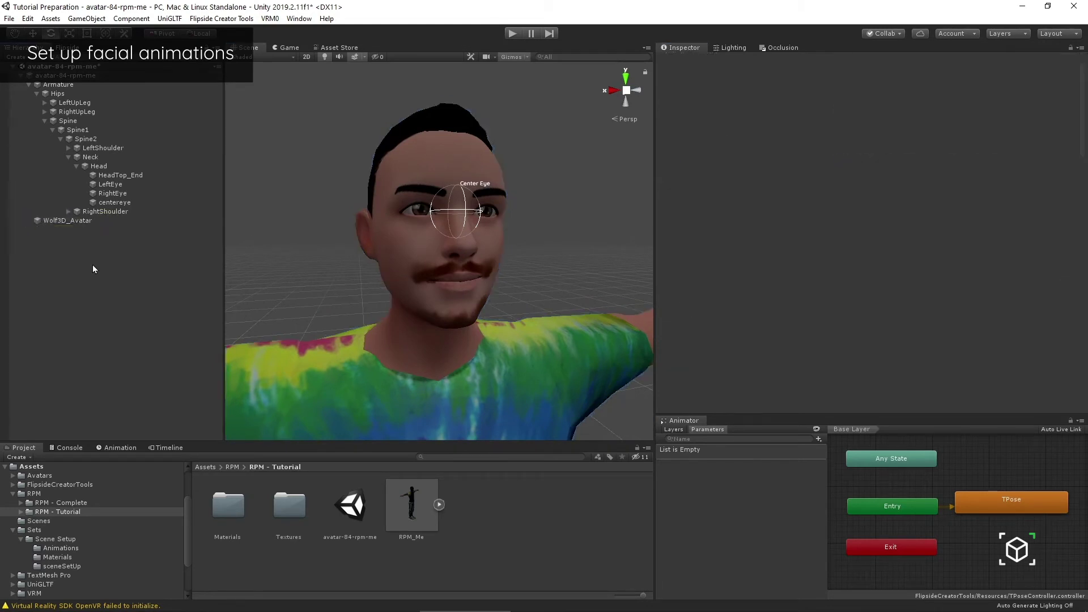
left_click_drag(388, 245, 434, 244, "alt")
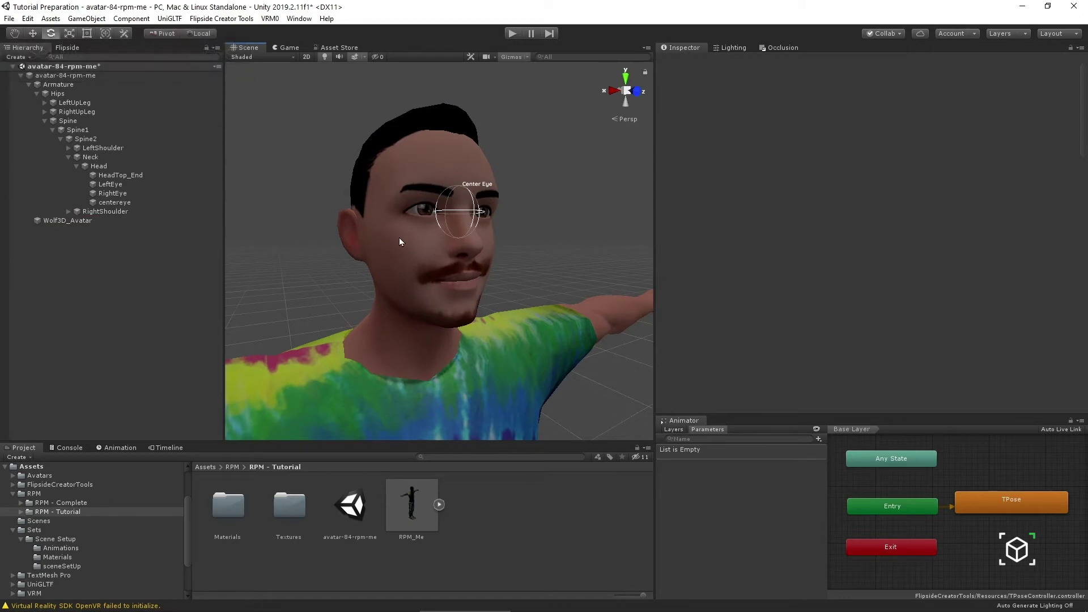
left_click(73, 222)
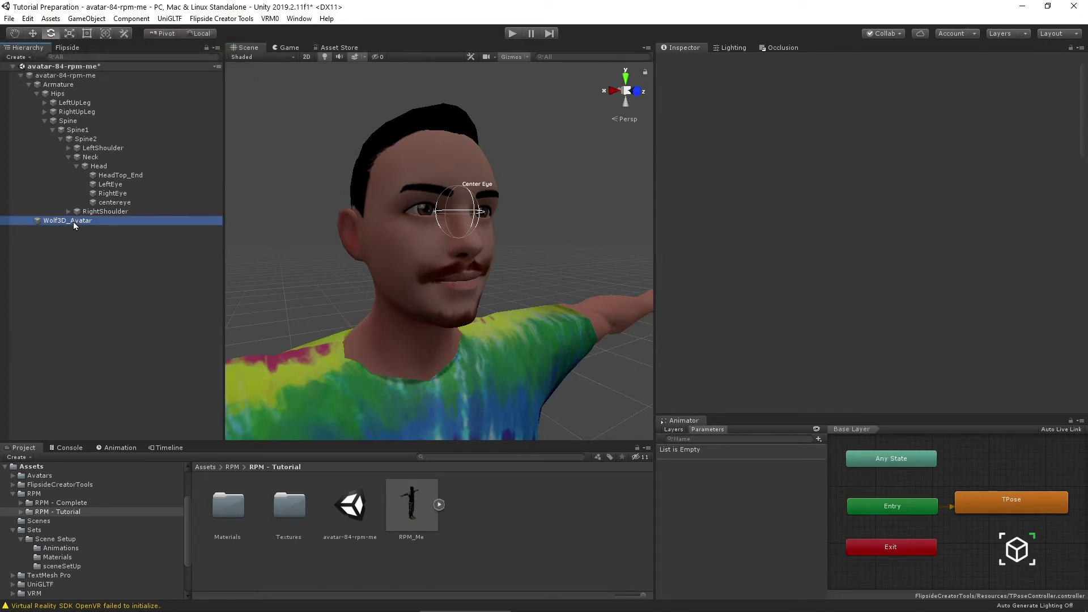
left_click_drag(535, 236, 480, 263, "alt")
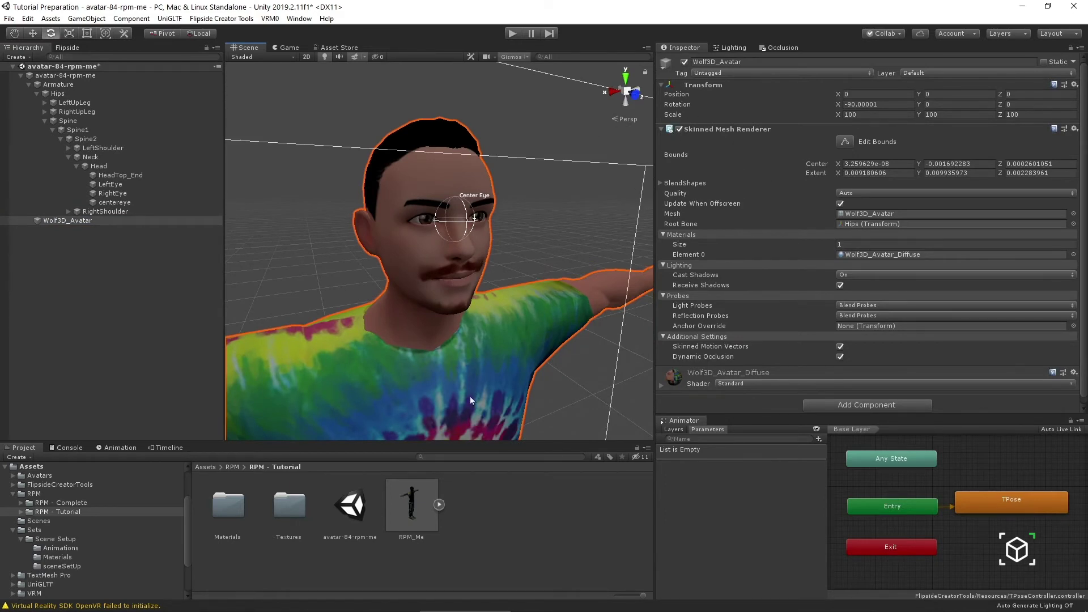
Check the Import BlendShapes option in the RPM_Me model's import settings
left_click(422, 513)
left_click(812, 87)
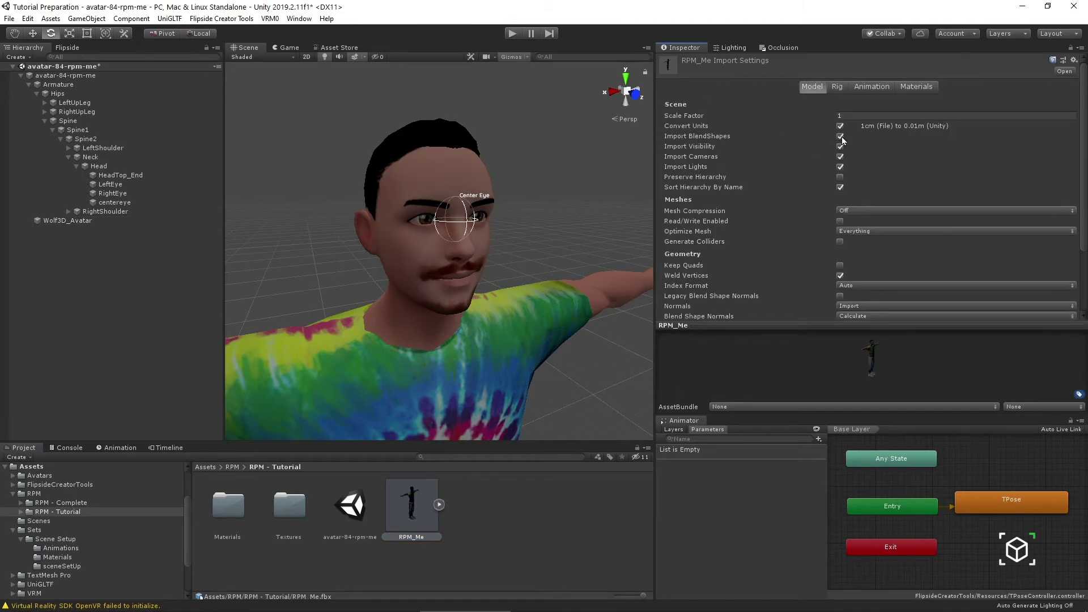
left_click(88, 247)
Reselect Wolf3D_Avatar and expand its BlendShapes list to review the available mouth, jaw and eye shapes
left_click(71, 220)
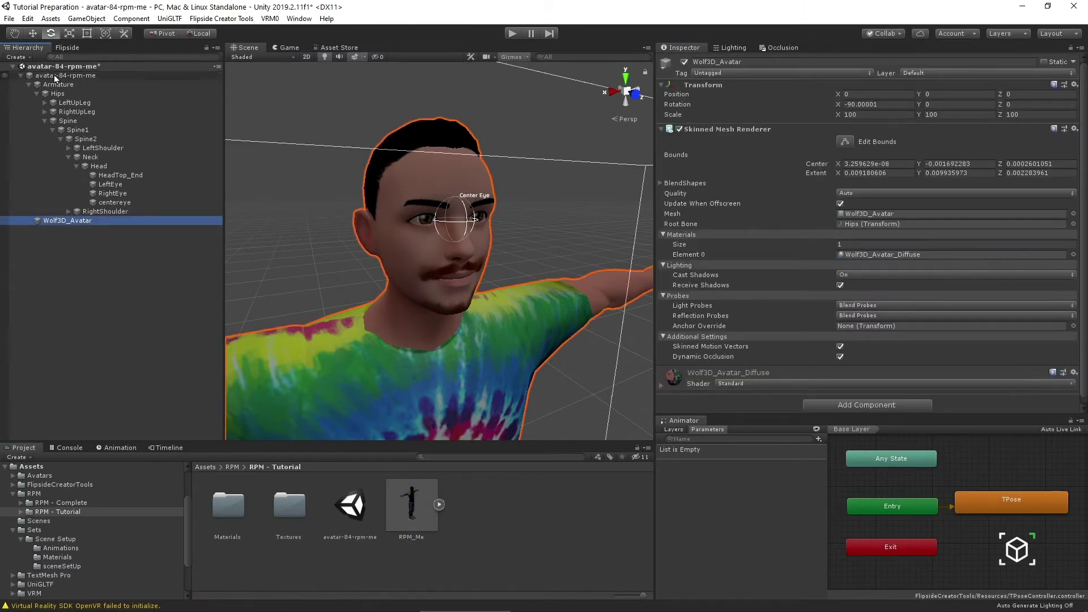
left_click(57, 93)
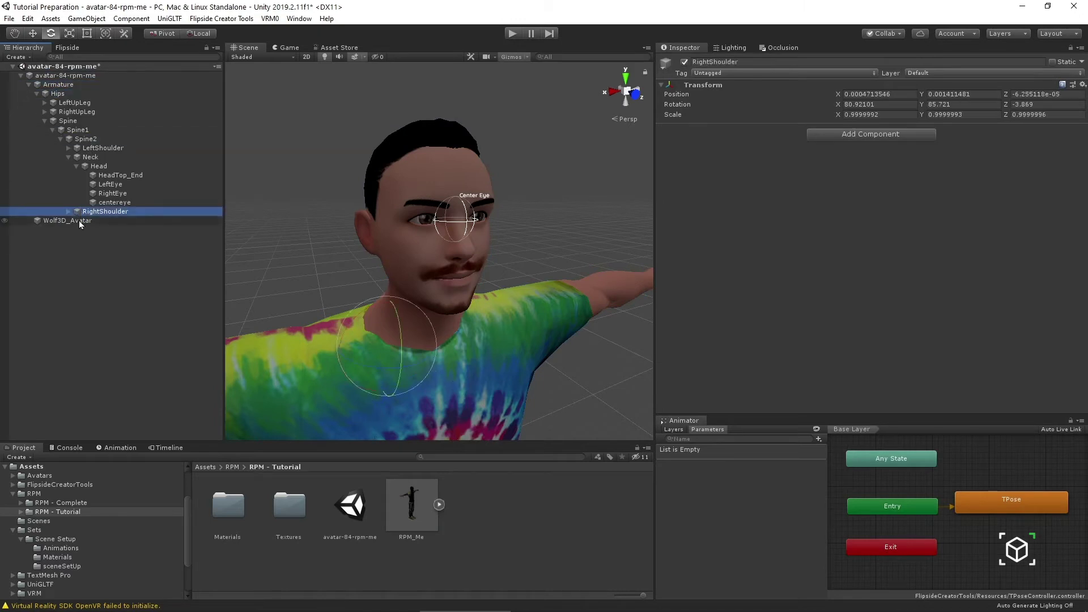
left_click(80, 220)
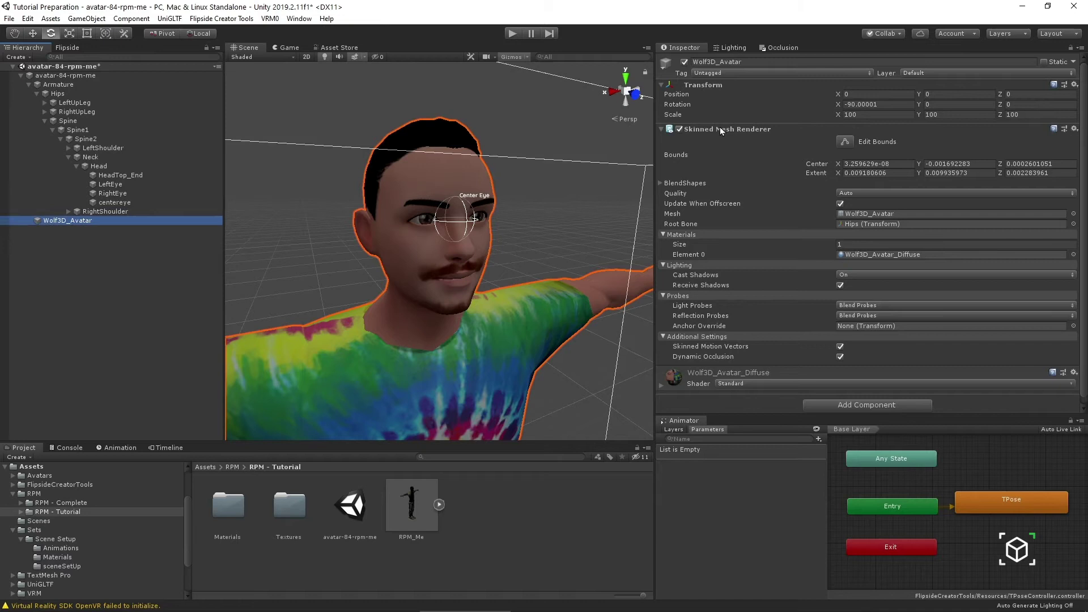
left_click_drag(558, 243, 525, 255, "alt")
scroll(498, 294, "down", 5)
left_click_drag(498, 294, 205, 129, "alt")
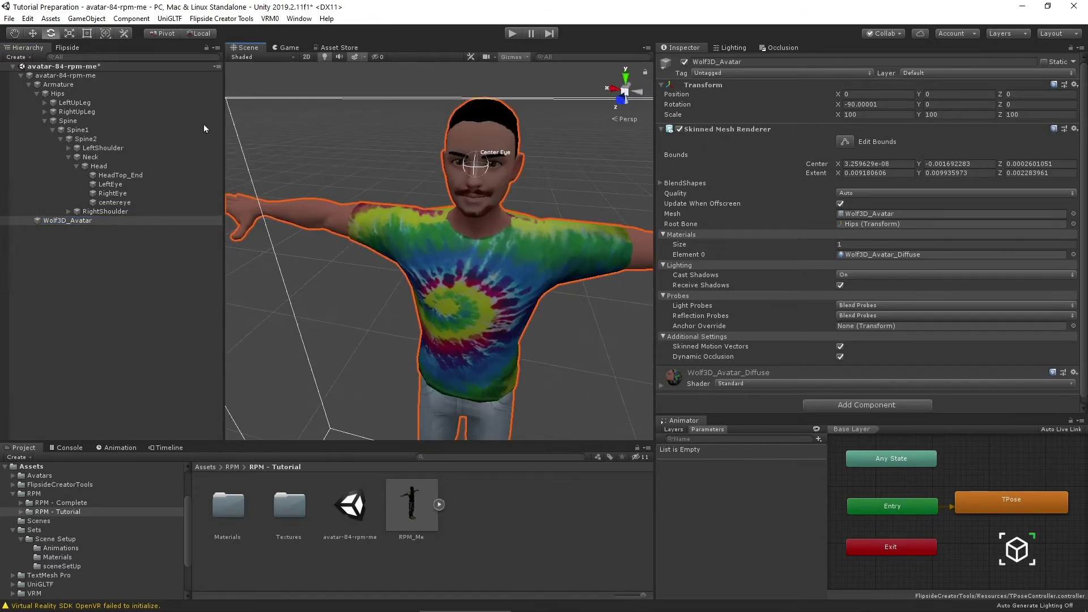
left_click(662, 185)
scroll(750, 259, "down", 3)
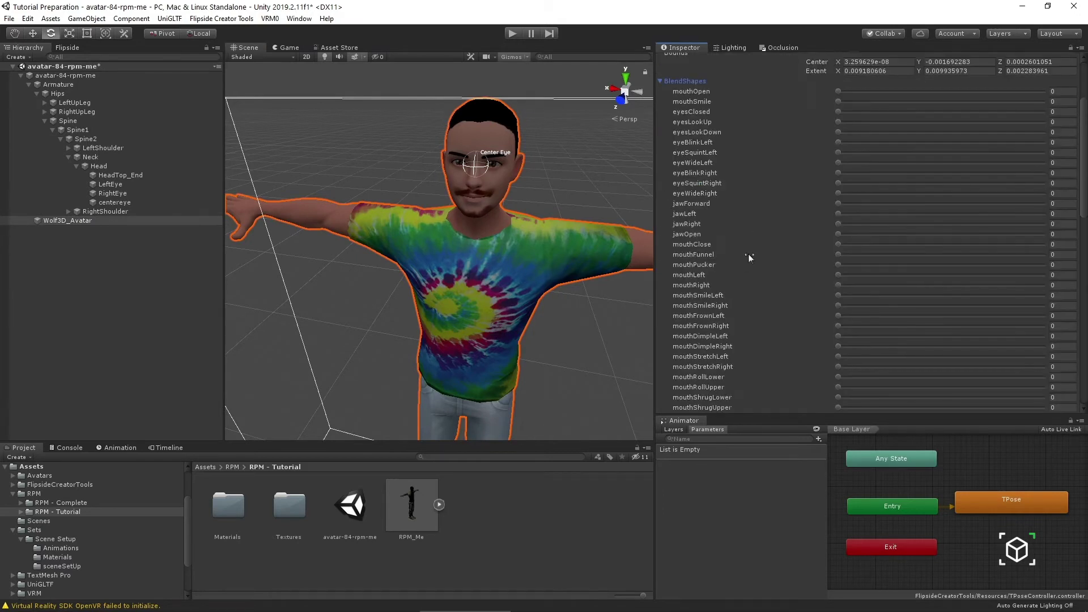
left_click_drag(1083, 133, 1084, 159)
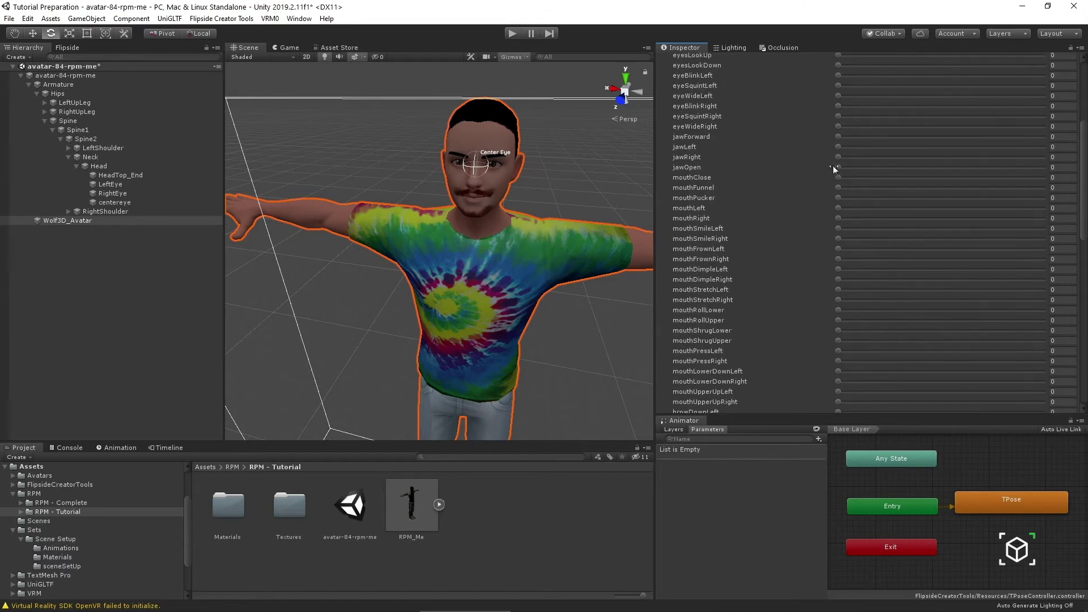
Set the mouthLeft blend shape to 100 and view its effect on the avatar's face
left_click(839, 179)
left_click_drag(838, 208, 1072, 232)
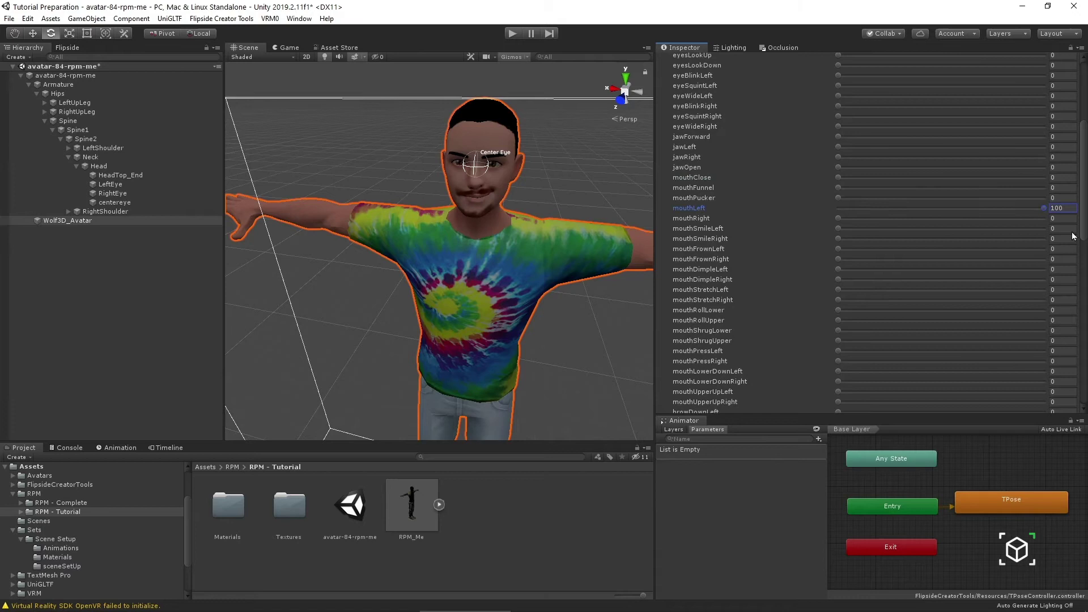
left_click_drag(587, 277, 602, 239, "alt")
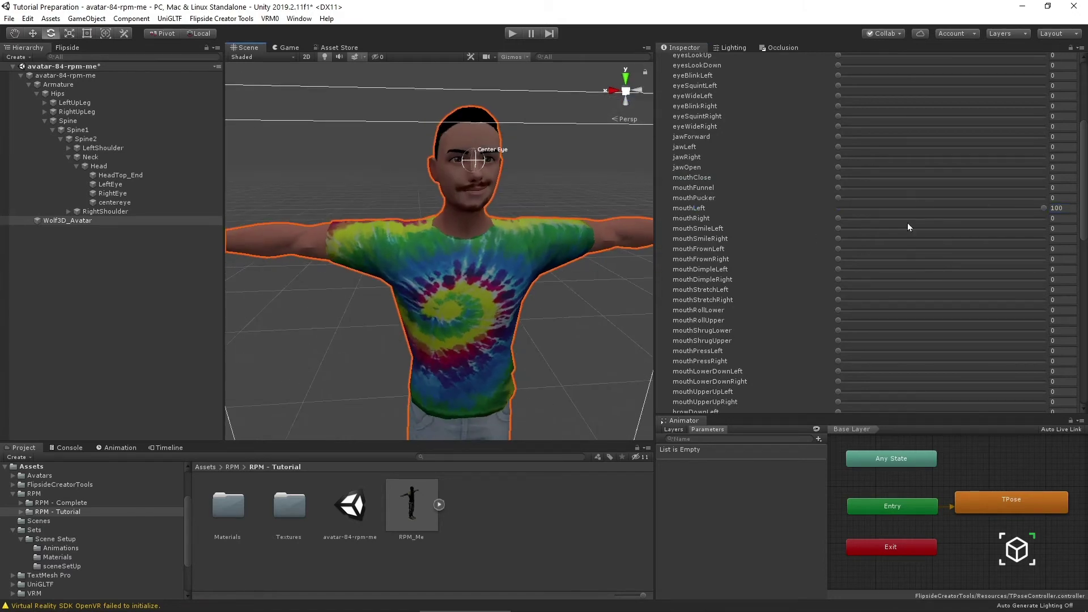
Reset the mouthLeft blend shape to 0 and test the mouthRight, mouthSmileRight, mouthFrownLeft and mouthFrownRight shapes on the avatar's face
left_click_drag(1045, 208, 696, 204)
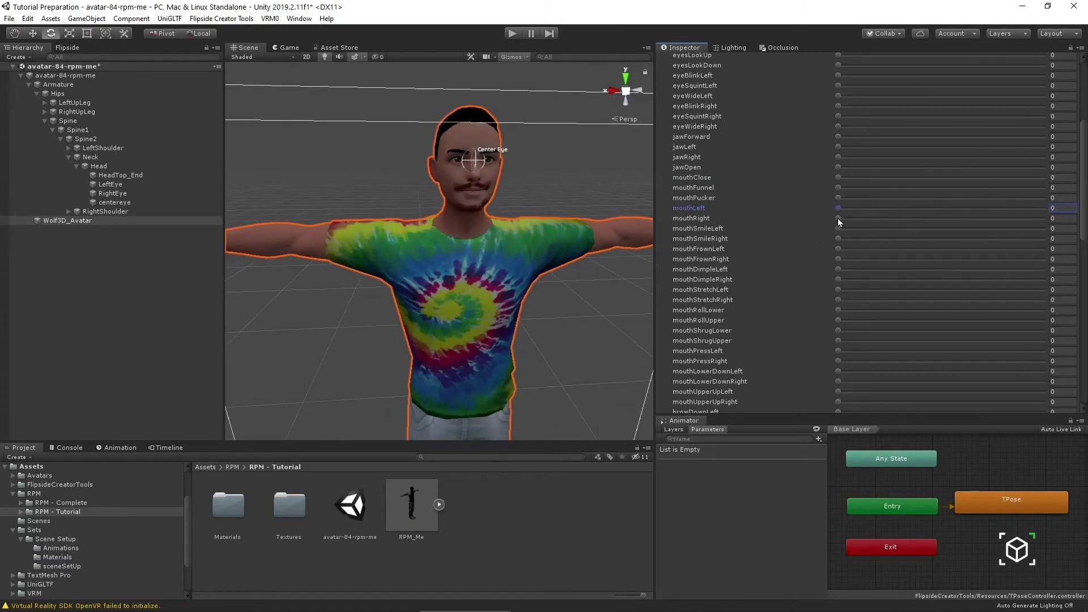
left_click_drag(838, 218, 341, 262)
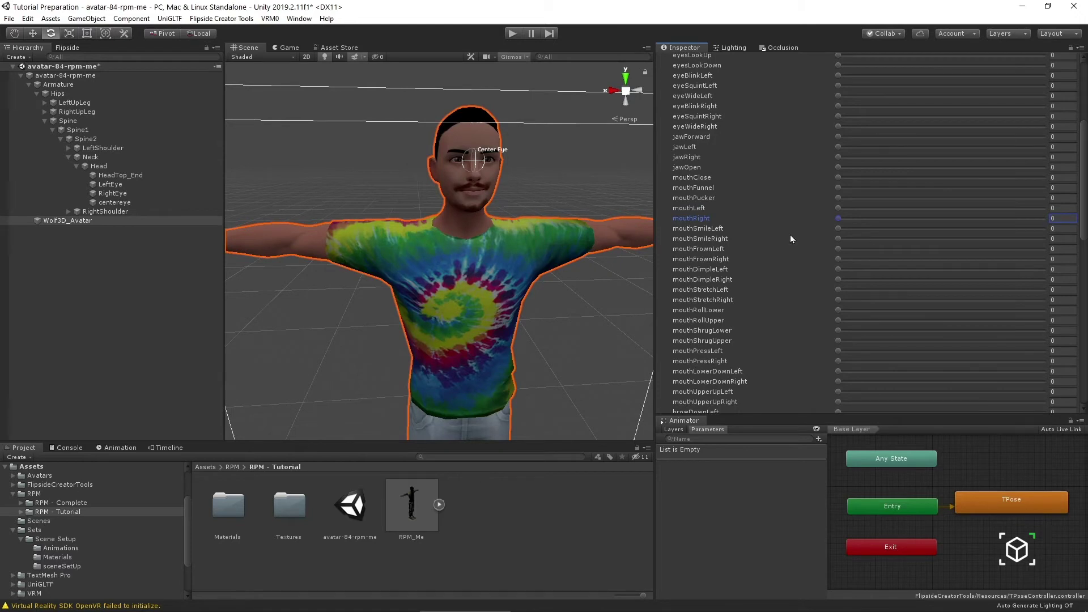
left_click(838, 239)
left_click(838, 248)
left_click_drag(839, 259, 1, 262)
left_click_drag(549, 253, 604, 255, "alt")
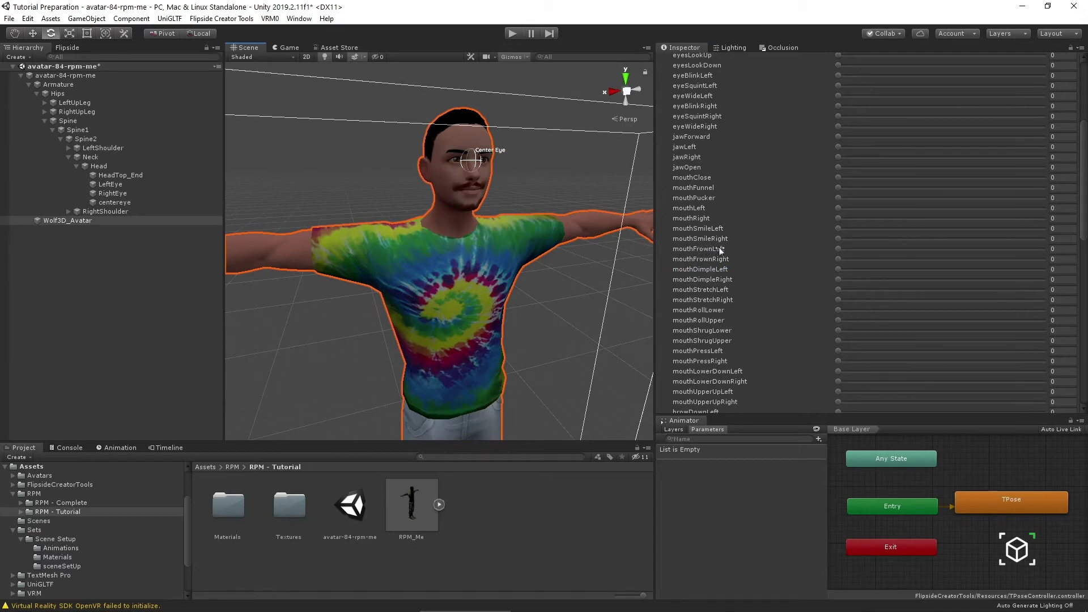
Test the mouthShrugUpper, mouthShrugLower and mouthPressLeft blend shapes on the avatar's face
left_click_drag(528, 189, 474, 287, "alt")
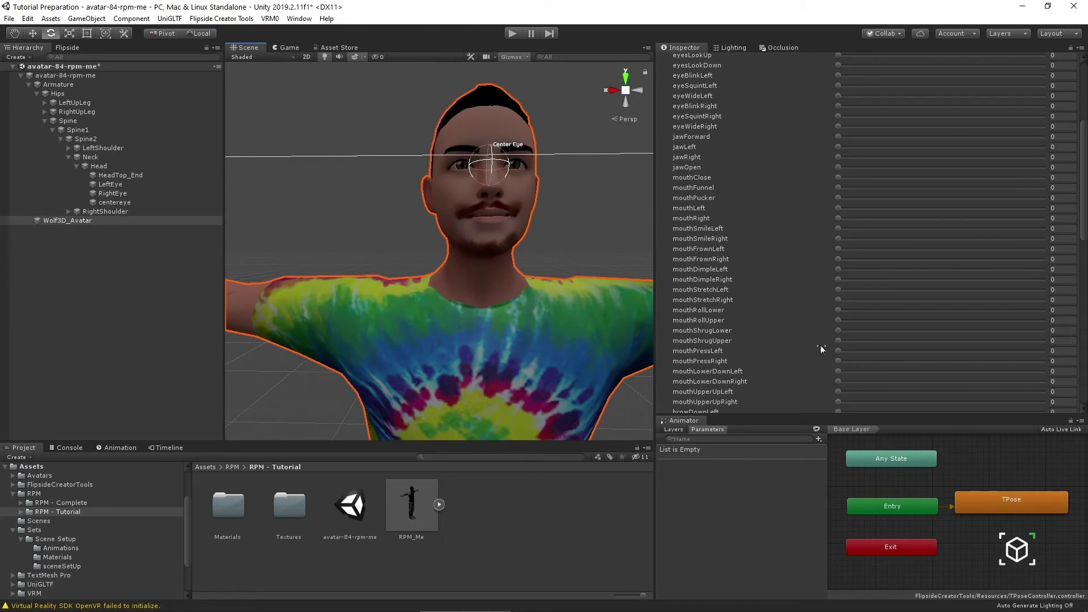
left_click_drag(839, 341, 816, 357)
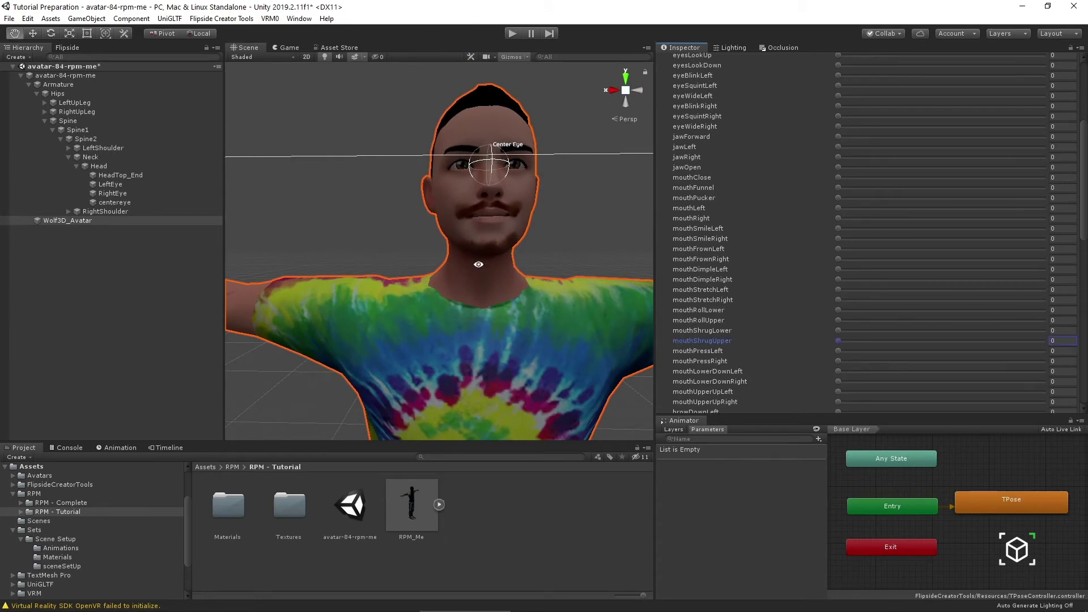
scroll(478, 265, "down", 4)
left_click_drag(479, 264, 493, 279, "alt")
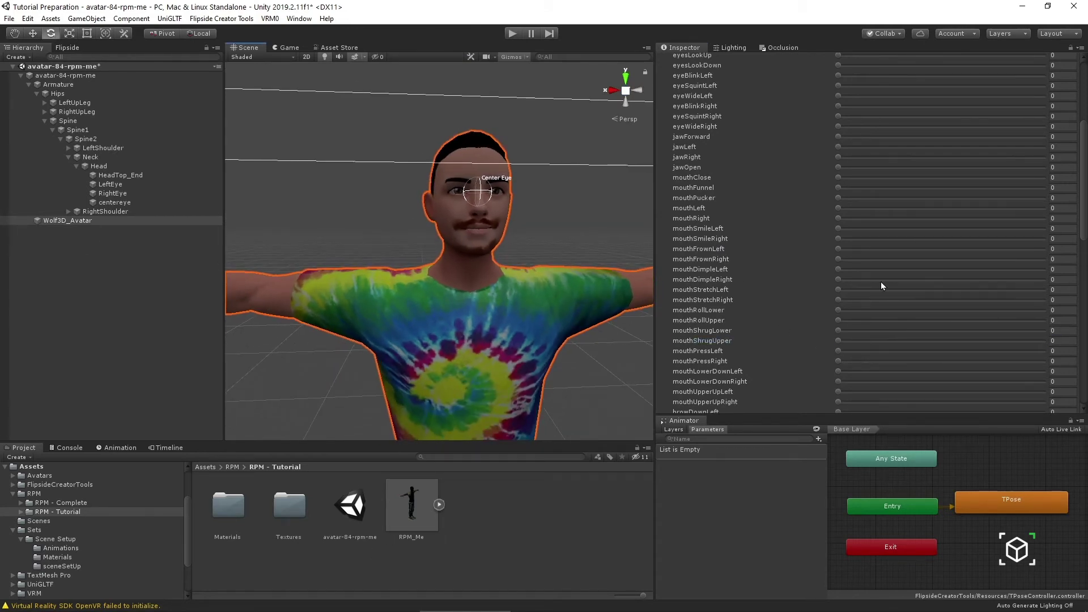
left_click_drag(838, 331, 303, 284)
left_click(838, 351)
Try enabling Legacy Blend Shape Normals in the RPM_Me import settings, apply it and recheck the avatar mesh's shapes
left_click(410, 501)
scroll(879, 219, "down", 5)
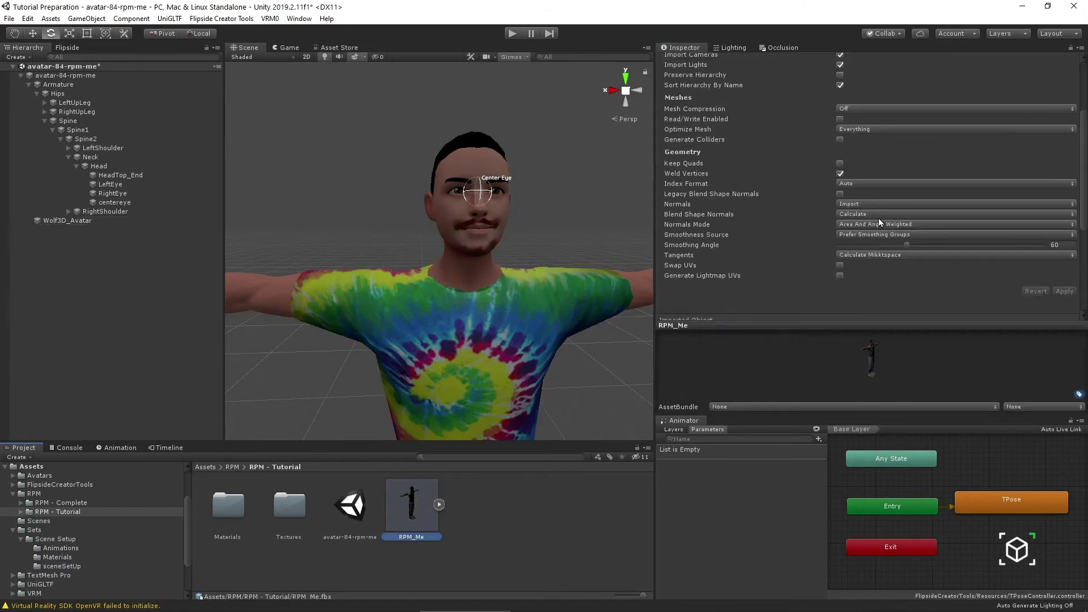
scroll(910, 202, "up", 4)
left_click(840, 194)
left_click(1064, 270)
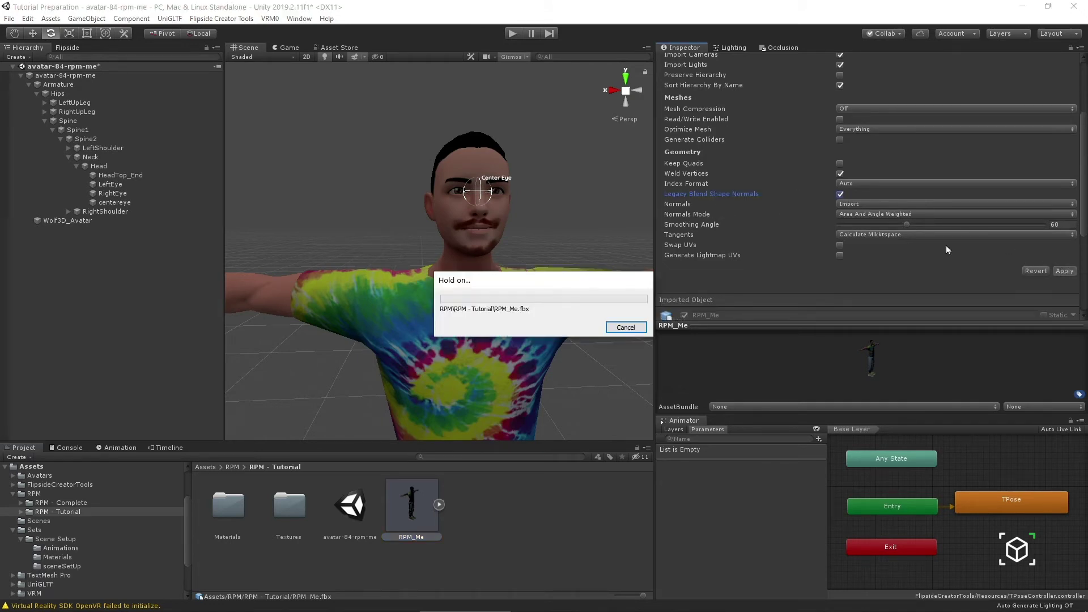
left_click(486, 219)
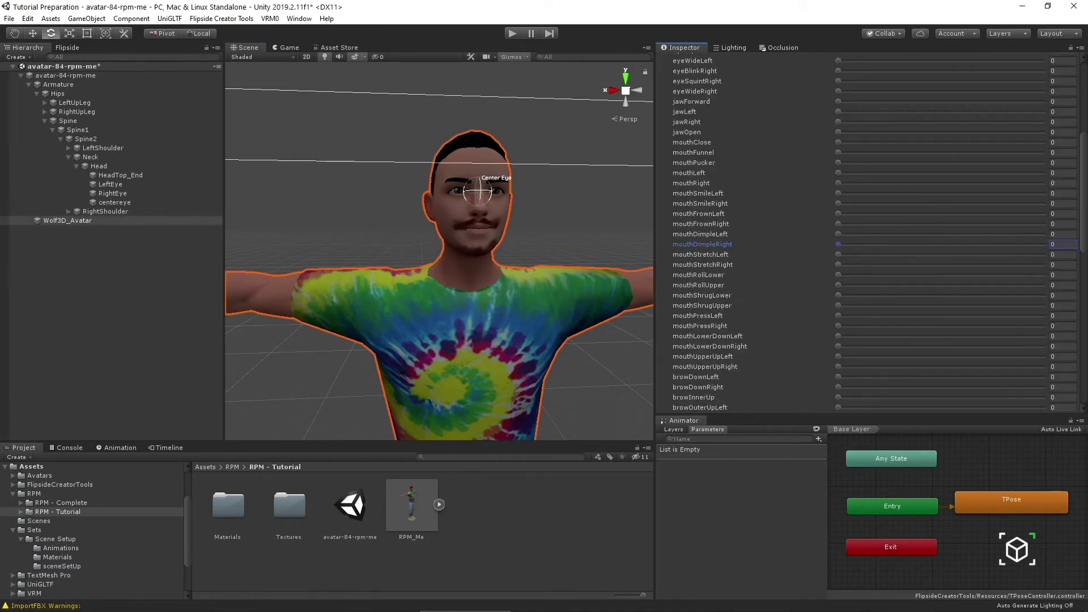
left_click_drag(339, 263, 419, 249, "alt")
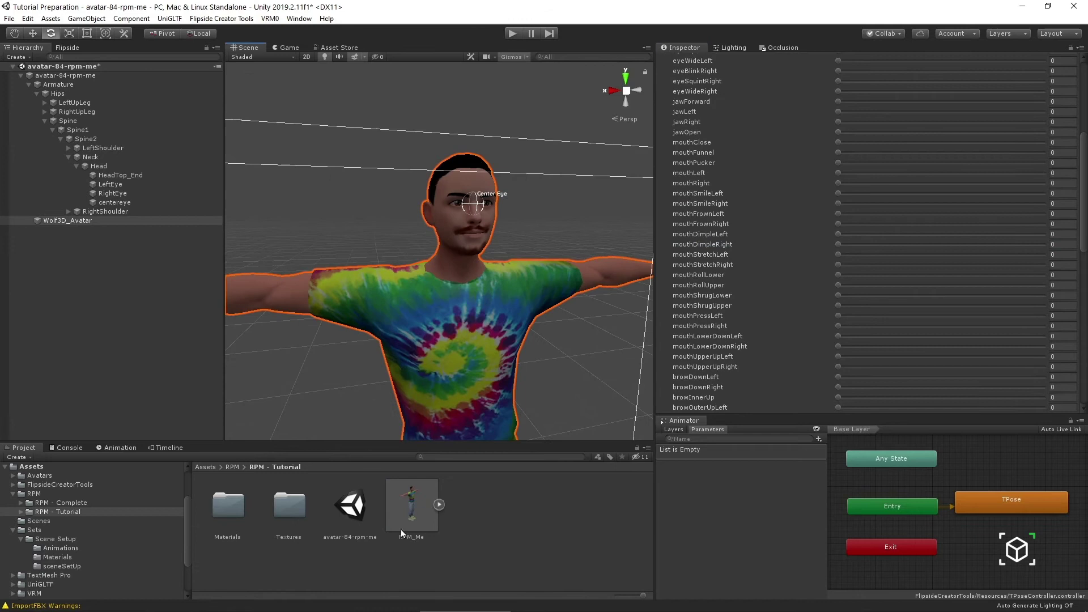
In RPM_Me's import settings, disable Legacy Blend Shape Normals, set Blend Shape Normals to Import and Smoothness Source to From Smoothing Groups, and apply
left_click(412, 505)
scroll(833, 181, "up", 3)
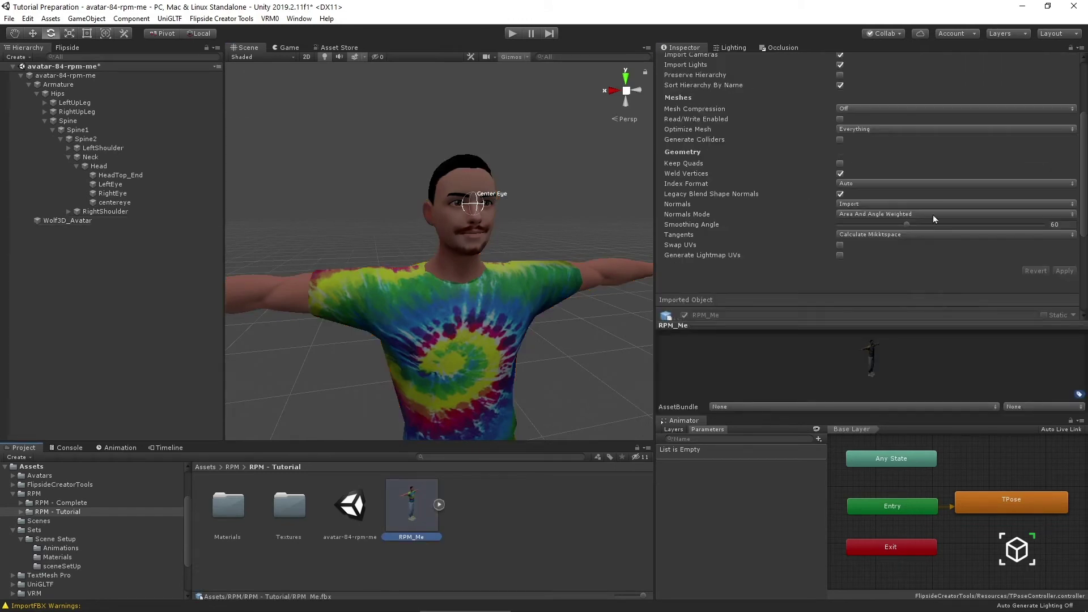
left_click(839, 195)
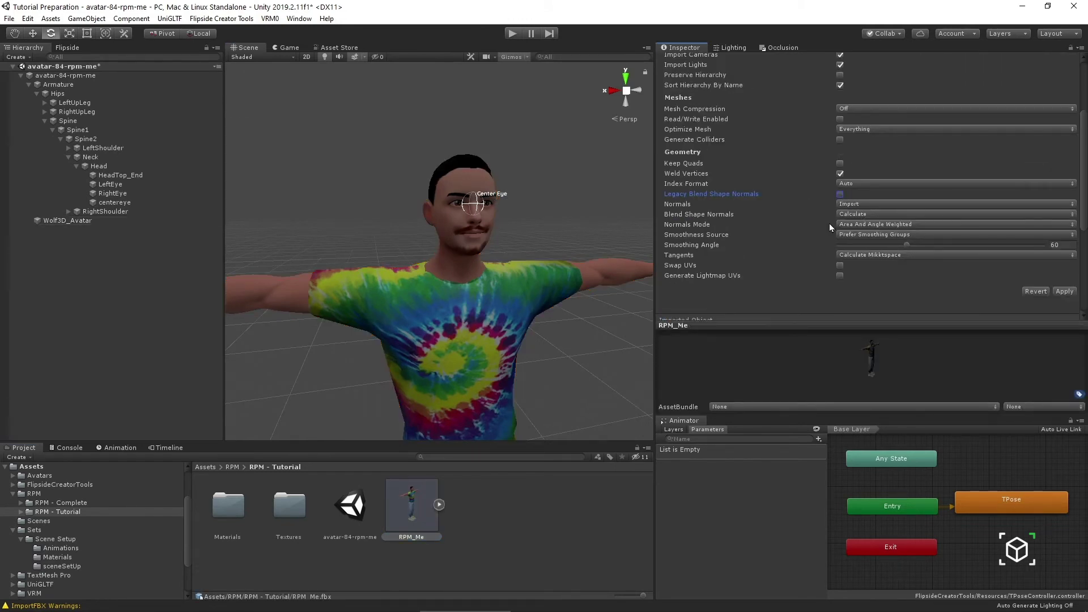
left_click(867, 215)
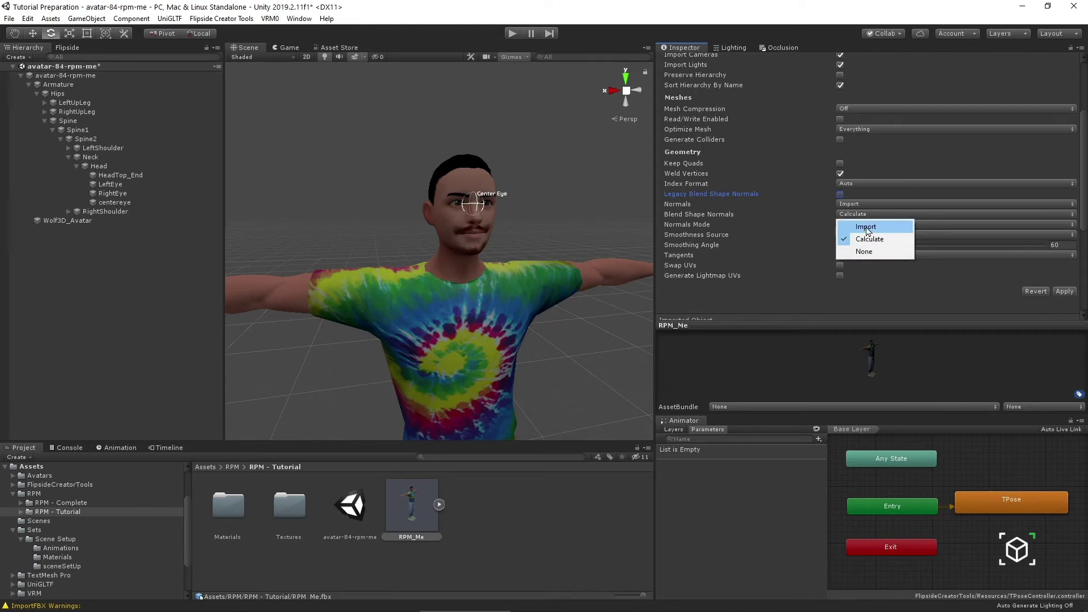
left_click(849, 224)
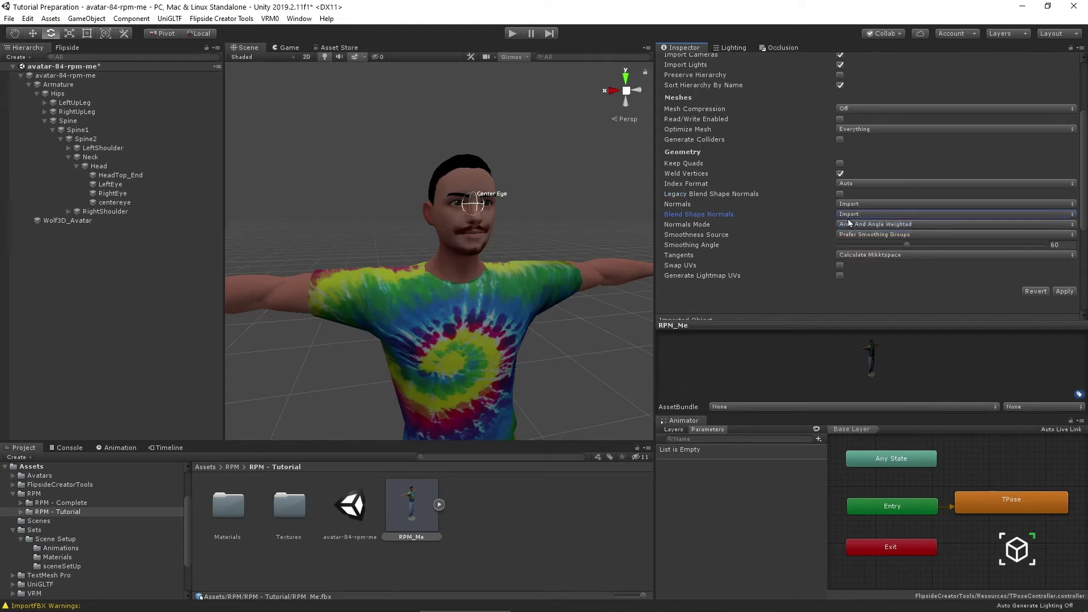
left_click(876, 235)
left_click(874, 260)
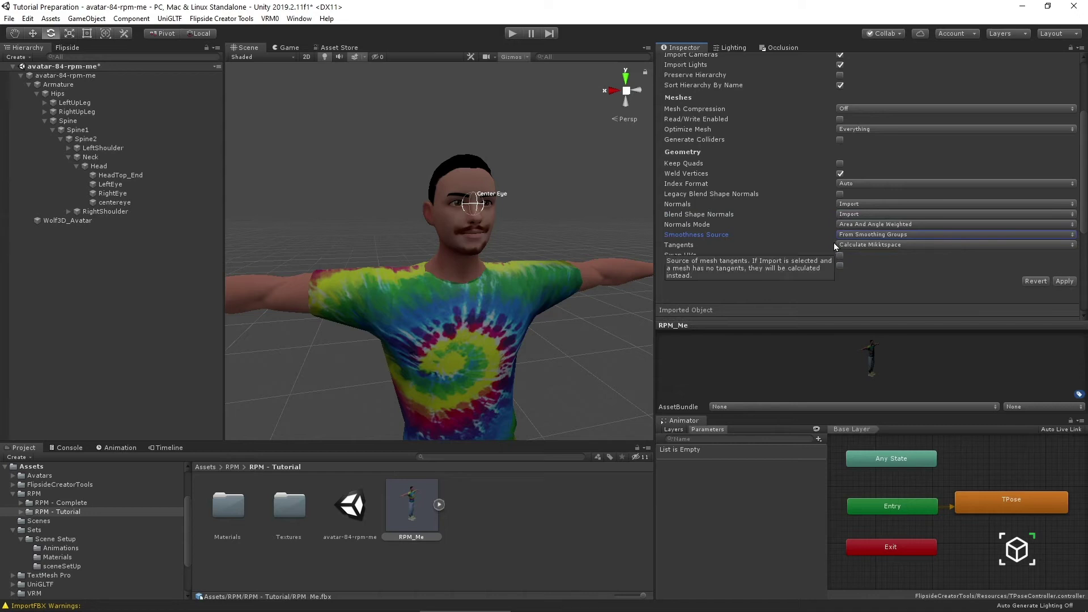
left_click(1065, 282)
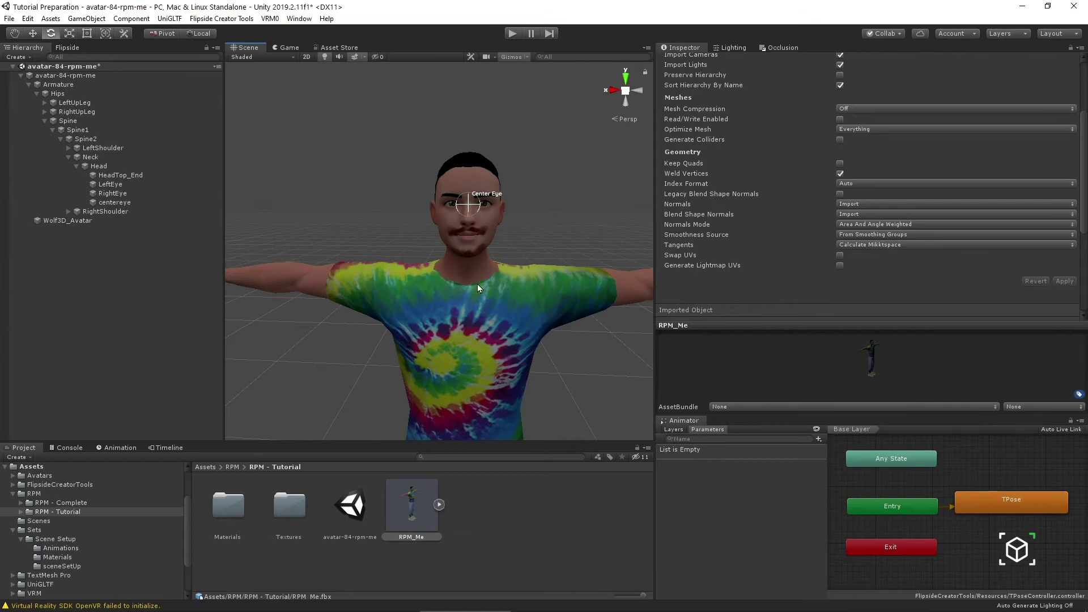
Select the avatar mesh and test its eyeBlinkRight, jawOpen and mouthPucker blend shapes
left_click(478, 284)
left_click(840, 173)
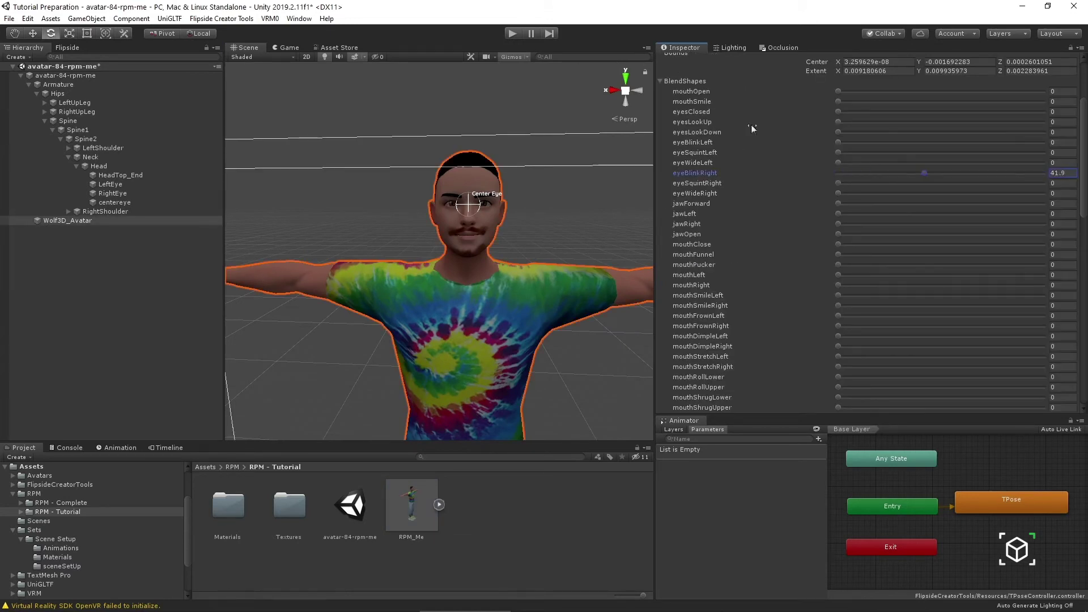
left_click(839, 234)
left_click_drag(550, 256, 501, 250, "alt")
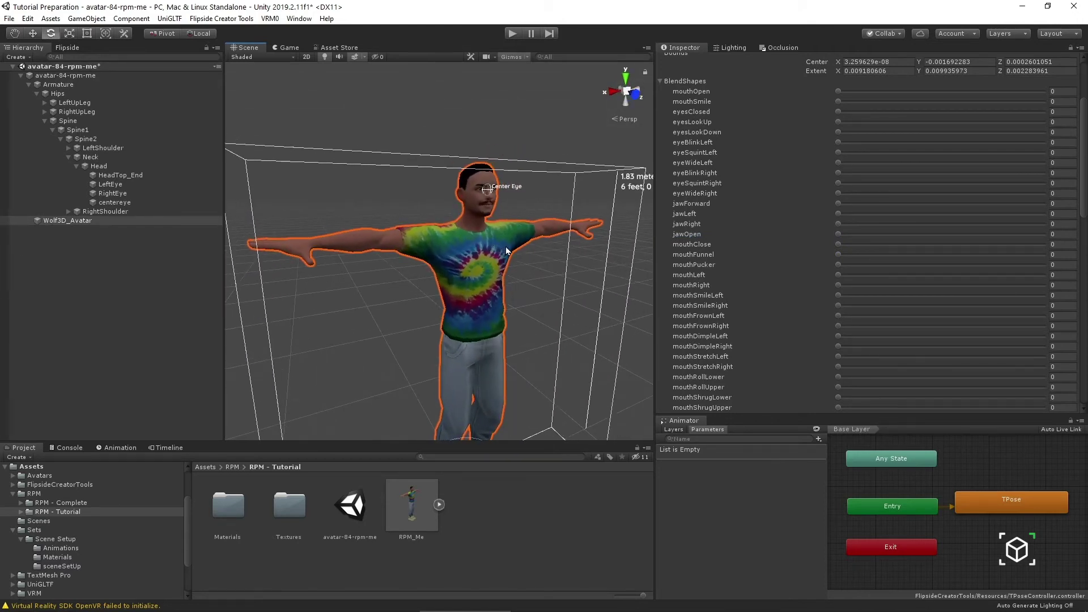
left_click_drag(519, 241, 368, 281, "alt")
left_click_drag(838, 264, 1043, 265)
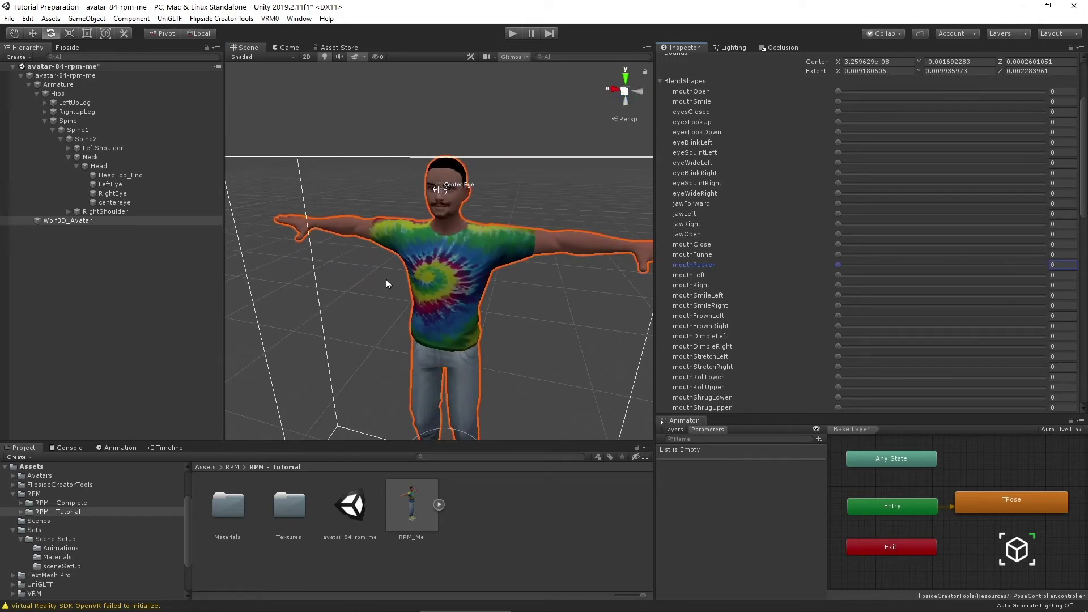
left_click_drag(386, 280, 359, 261, "alt")
Select the avatar-84-rpm-me root object and save the scene
left_click(170, 249)
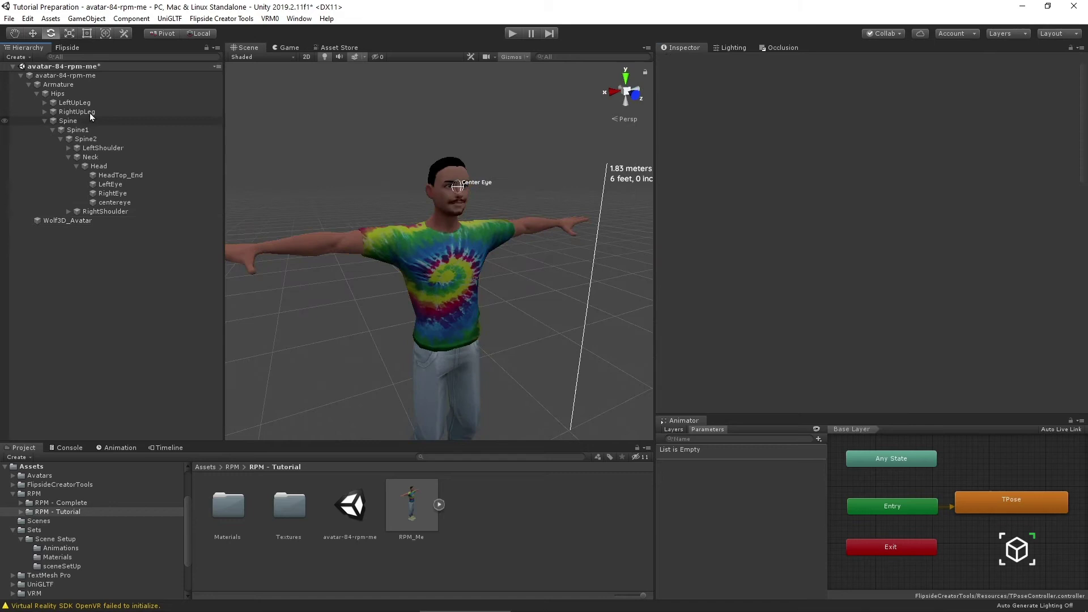
left_click(64, 76)
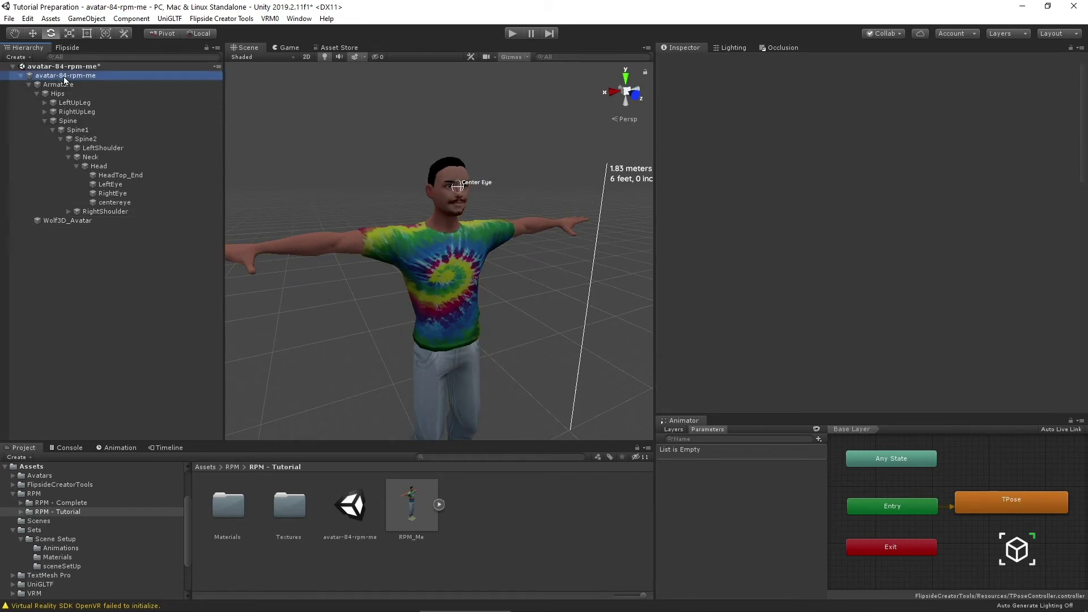
key("ctrl+s")
Check which object the Animator field of the Avatar Model References script refers to, and examine the root's Animator component
scroll(747, 237, "down", 3)
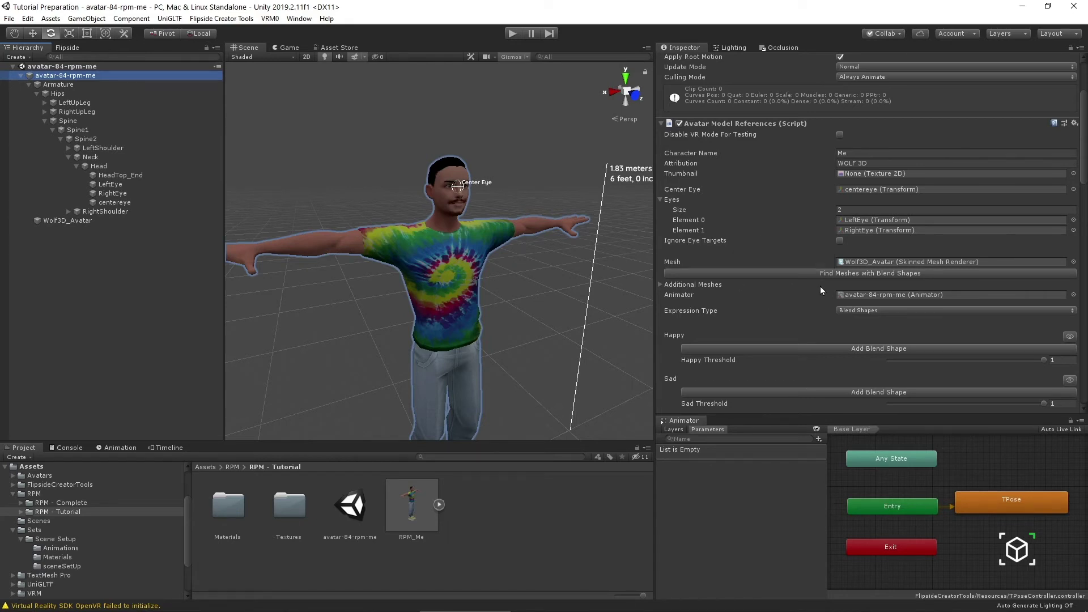
left_click(861, 294)
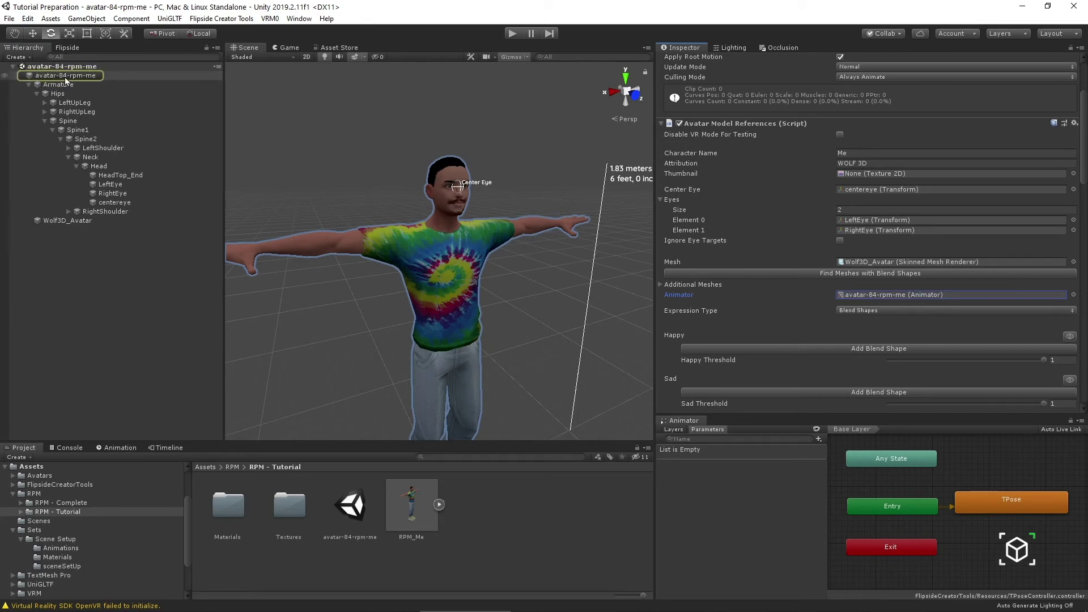
left_click_drag(1083, 166, 1083, 133)
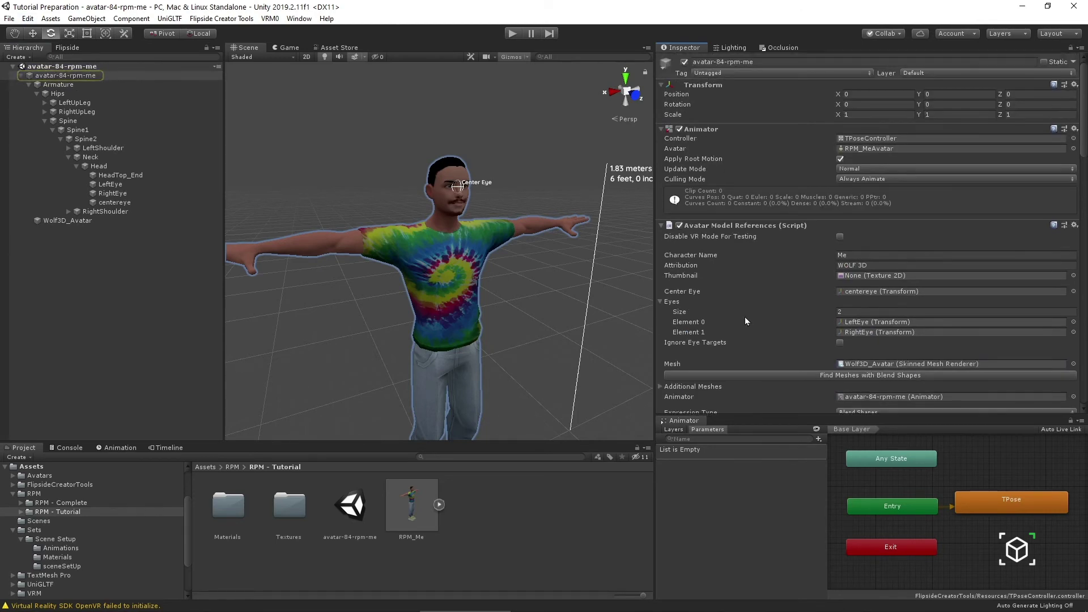
scroll(777, 342, "down", 3)
left_click(863, 294)
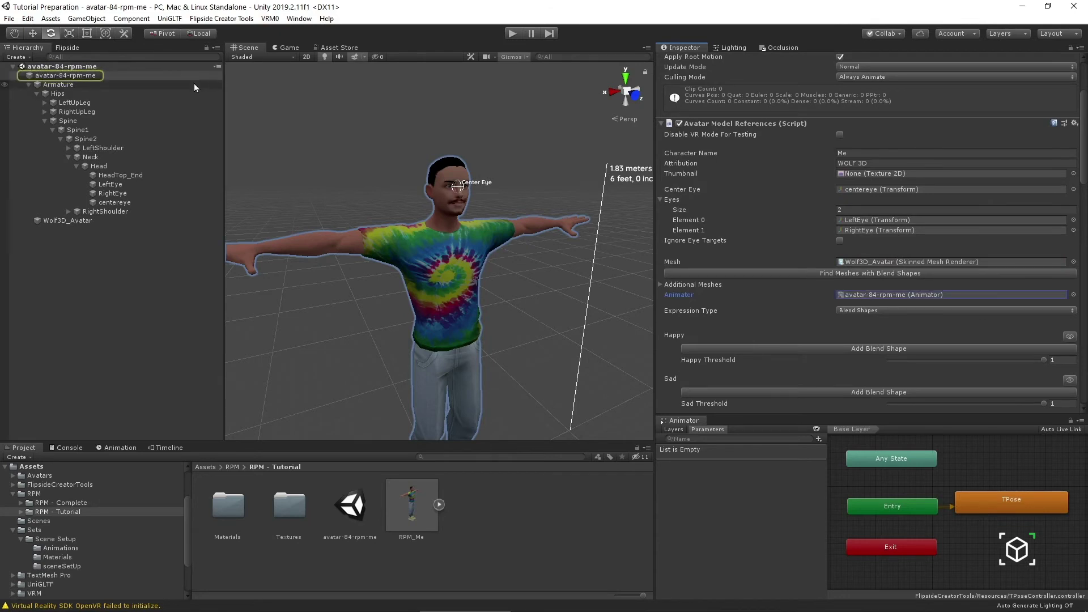
scroll(820, 132, "up", 3)
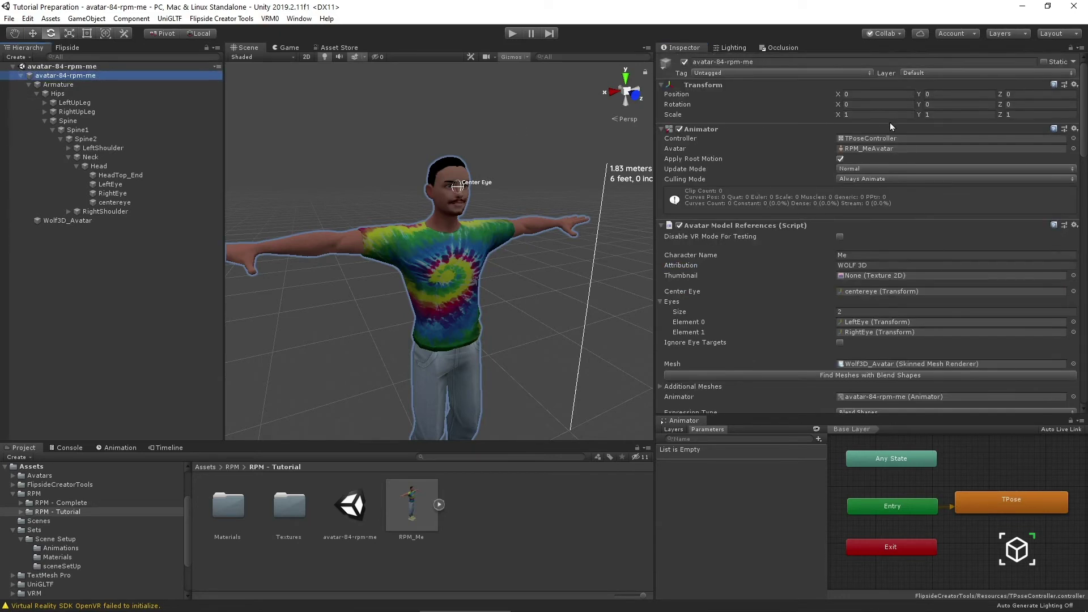
scroll(878, 136, "down", 6)
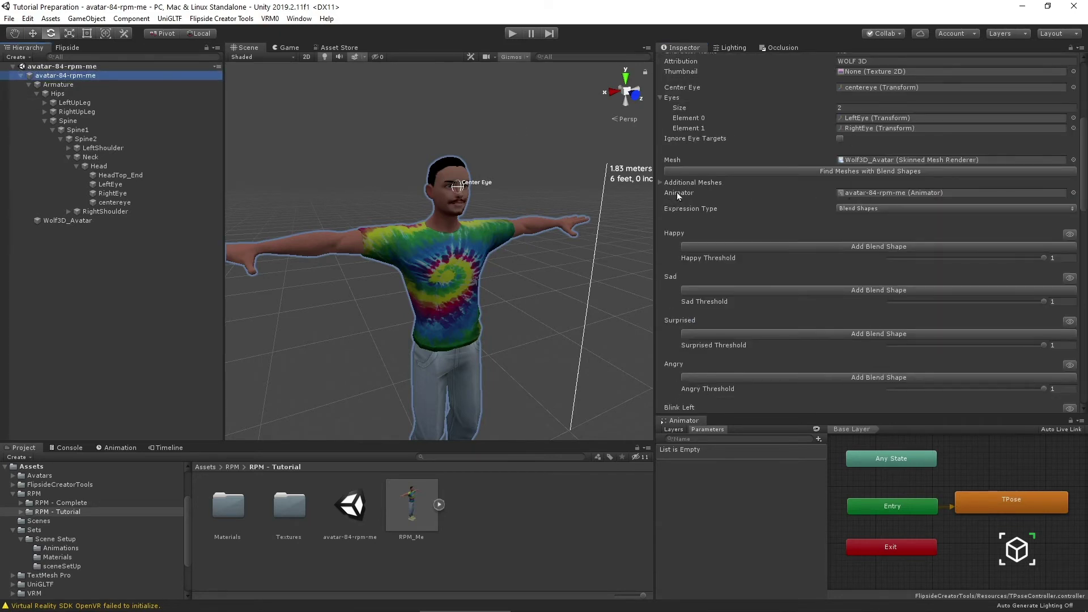
Check the script's Mesh reference and Additional Meshes list, and inspect the referenced Wolf3D_Avatar object
left_click(888, 160)
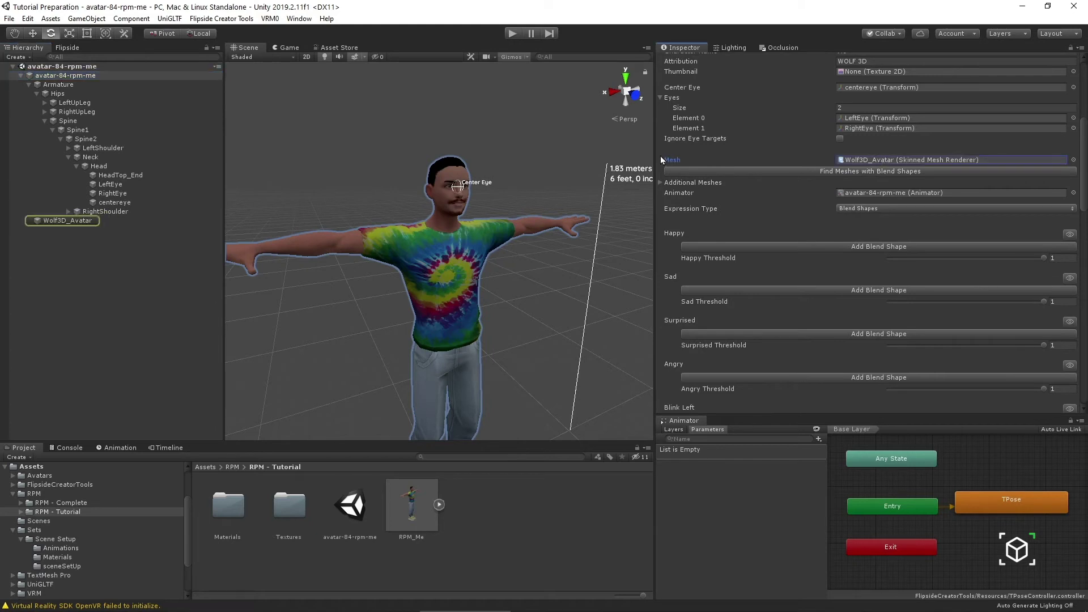
left_click(662, 182)
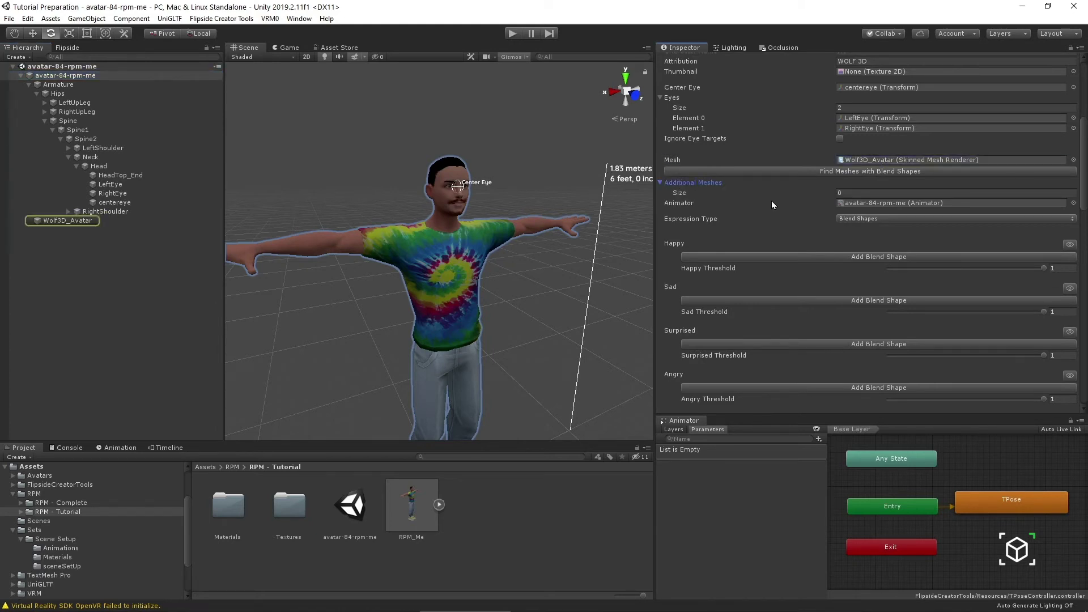
left_click(673, 160)
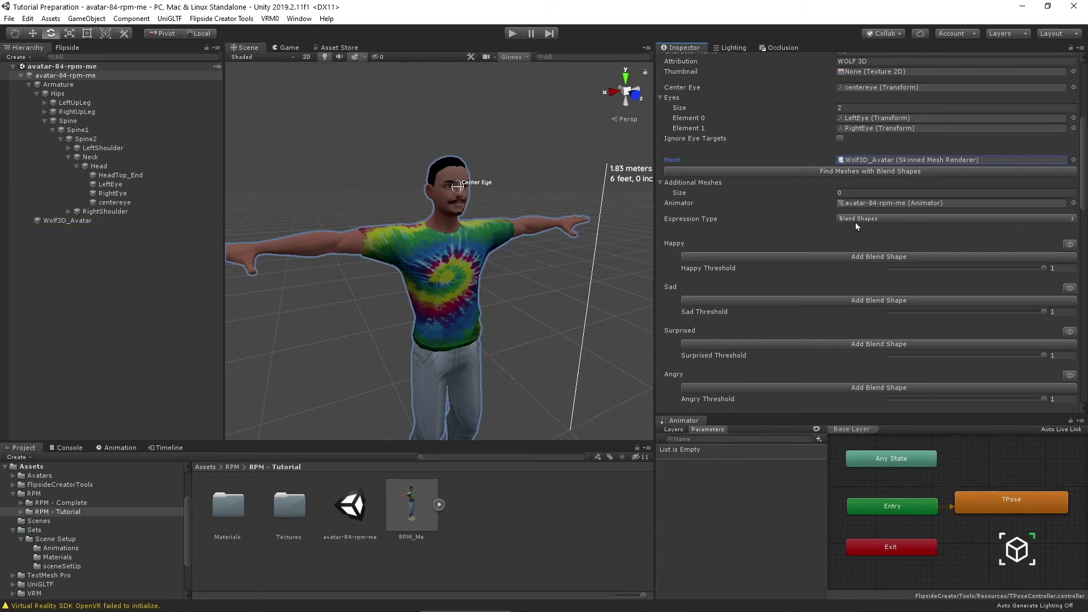
left_click(893, 159)
scroll(786, 234, "down", 4)
scroll(787, 228, "up", 4)
left_click(869, 161)
left_click(85, 221)
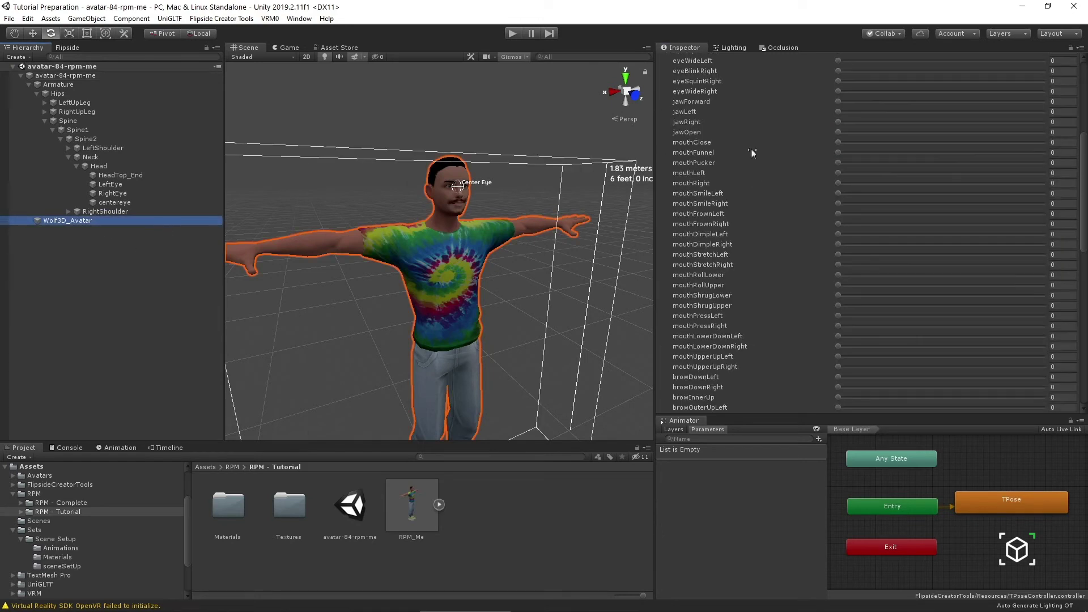
Select the avatar-84-rpm-me root and add a blend shape to the Happy expression, set to mouthSmile
left_click(27, 74)
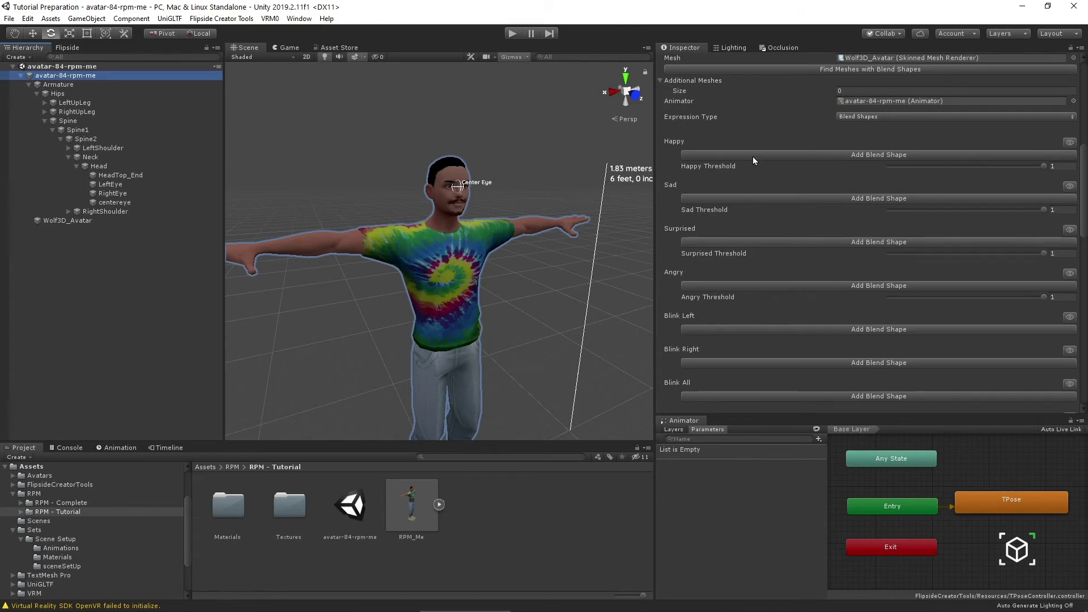
left_click(889, 155)
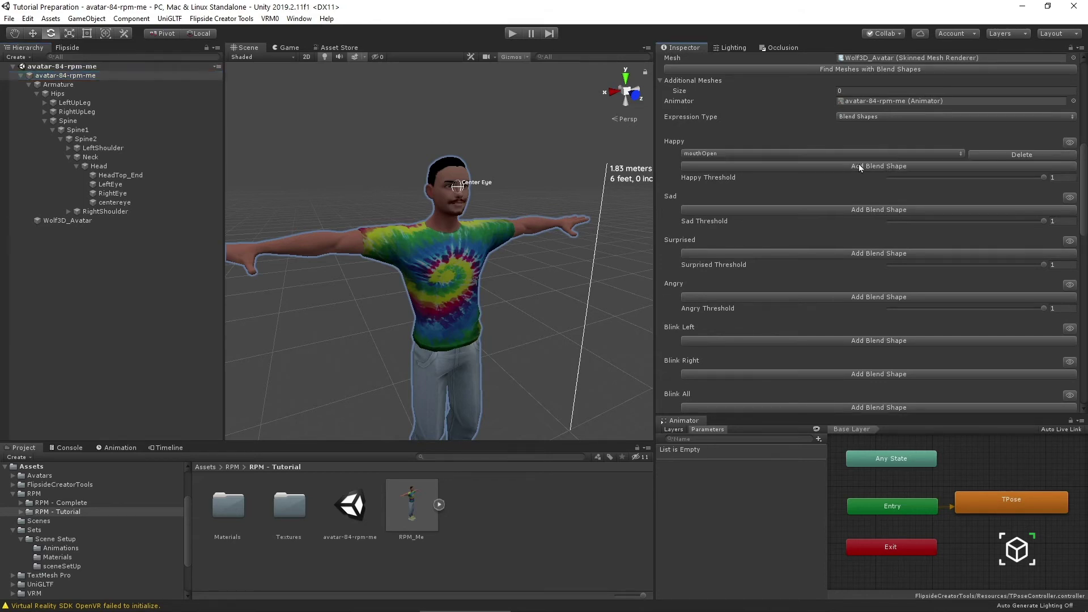
left_click(718, 154)
left_click(748, 508)
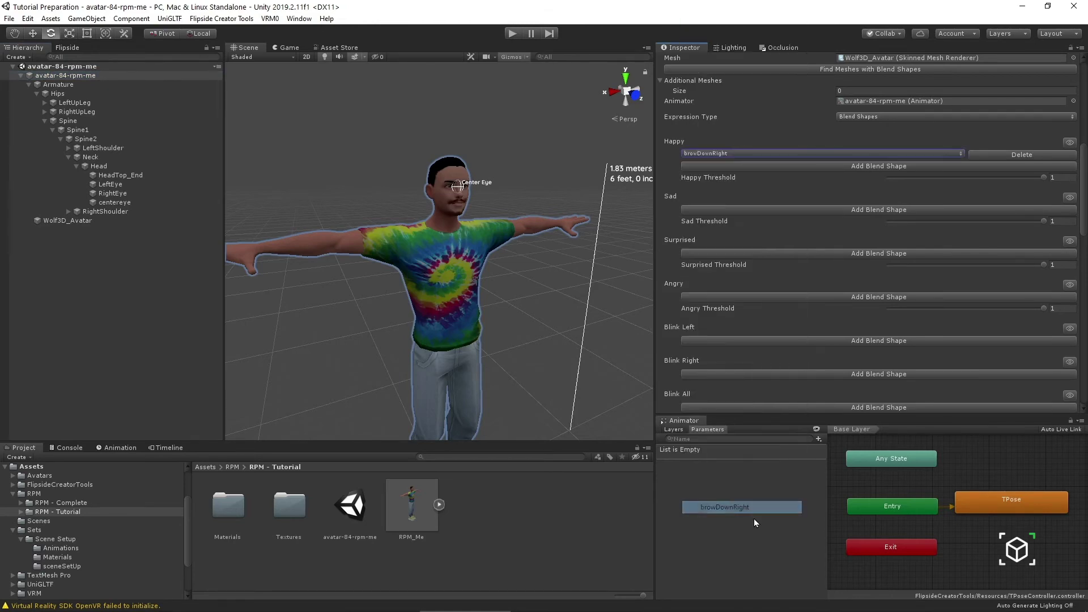
left_click(736, 154)
left_click(721, 145)
left_click(748, 154)
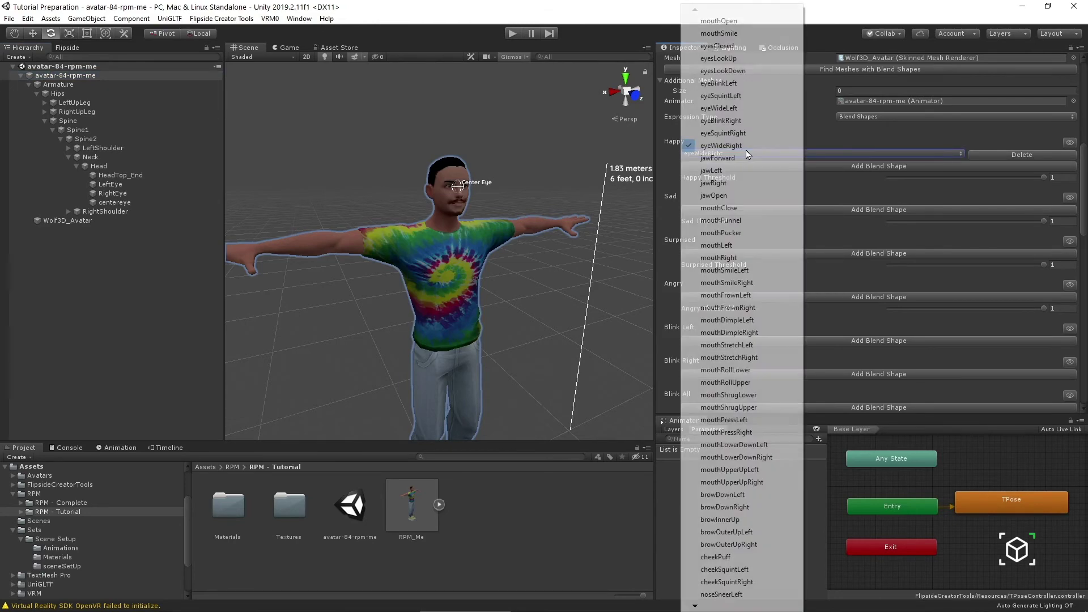
left_click(737, 34)
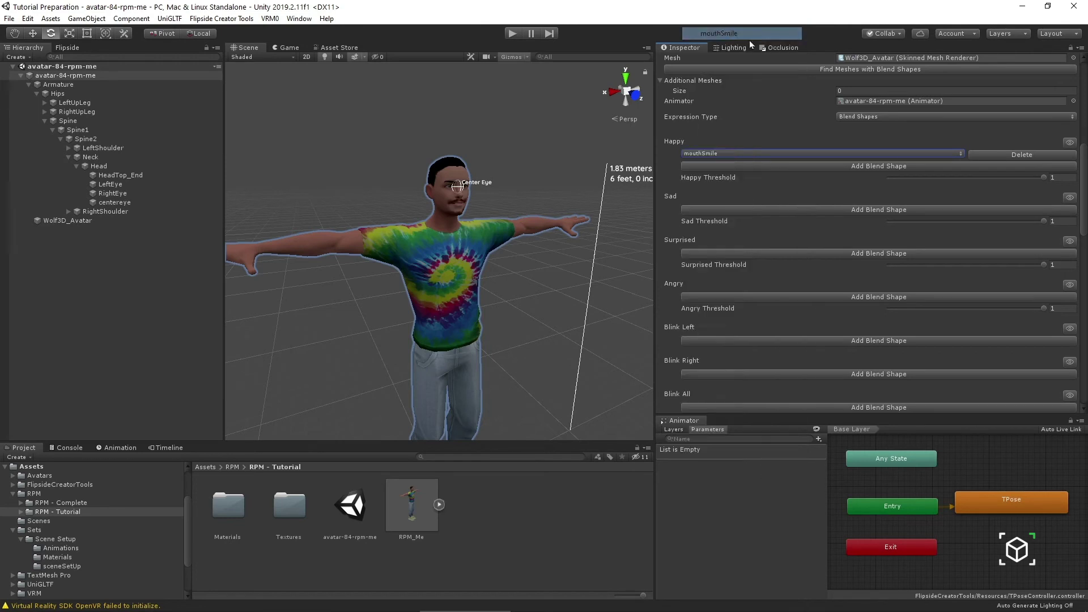
Preview the Happy expression with only the mouthSmile blend shape by toggling it on and off
left_click(1069, 142)
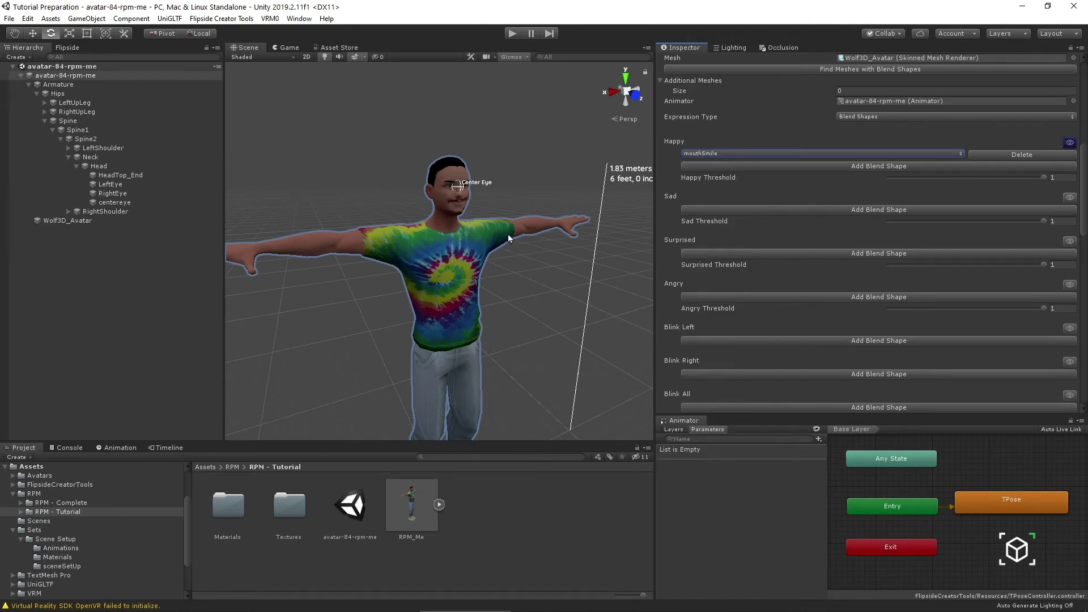
left_click(1070, 144)
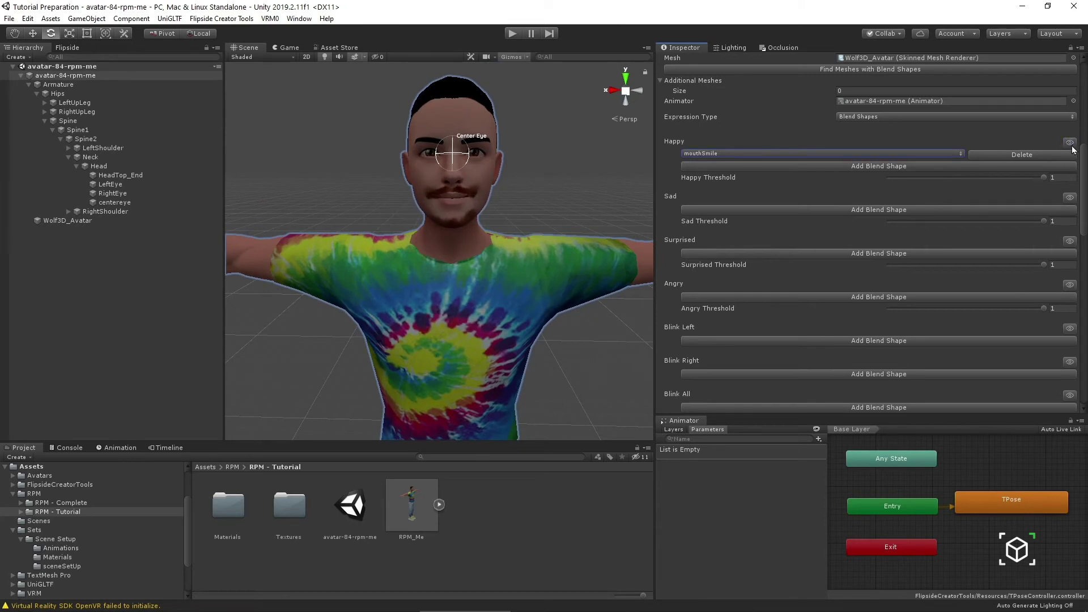
left_click(1069, 144)
left_click(1069, 144)
Add a second blend shape to the Happy expression and set it to mouthPressLeft
left_click(815, 166)
left_click(800, 164)
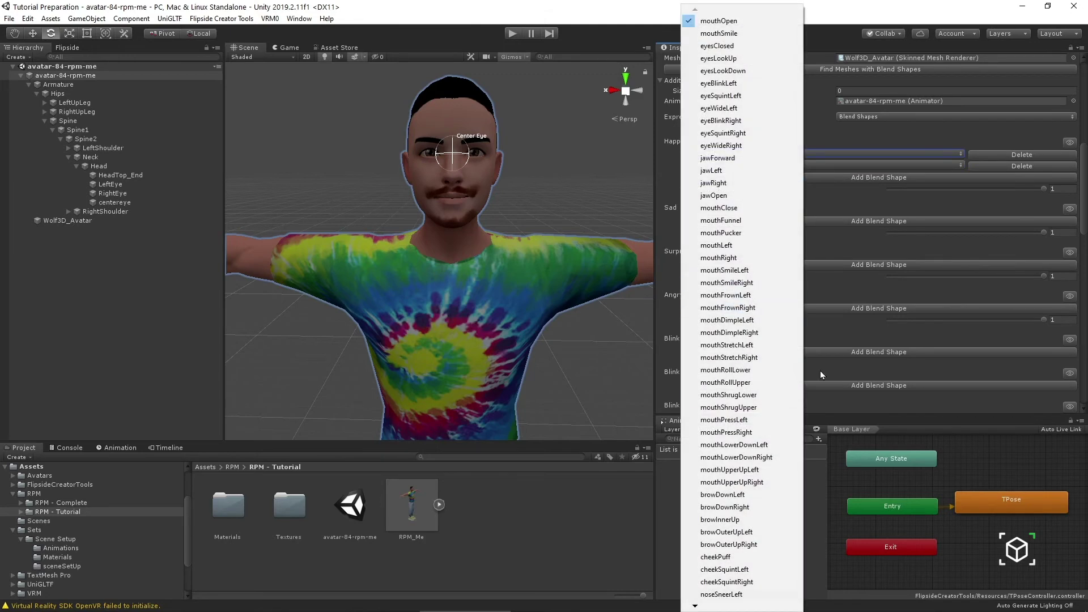
left_click(737, 208)
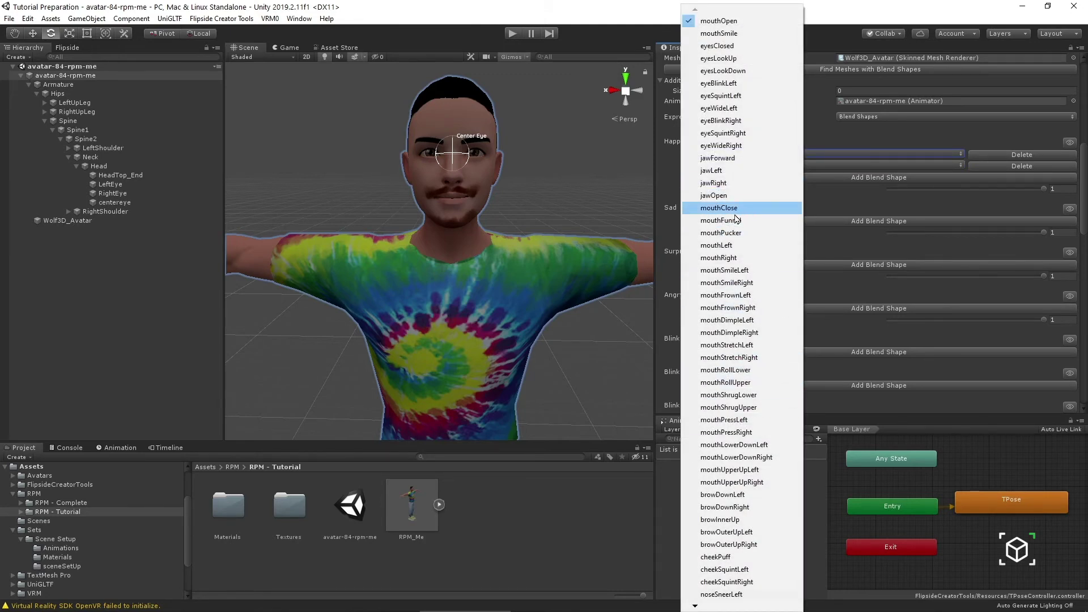
left_click(737, 420)
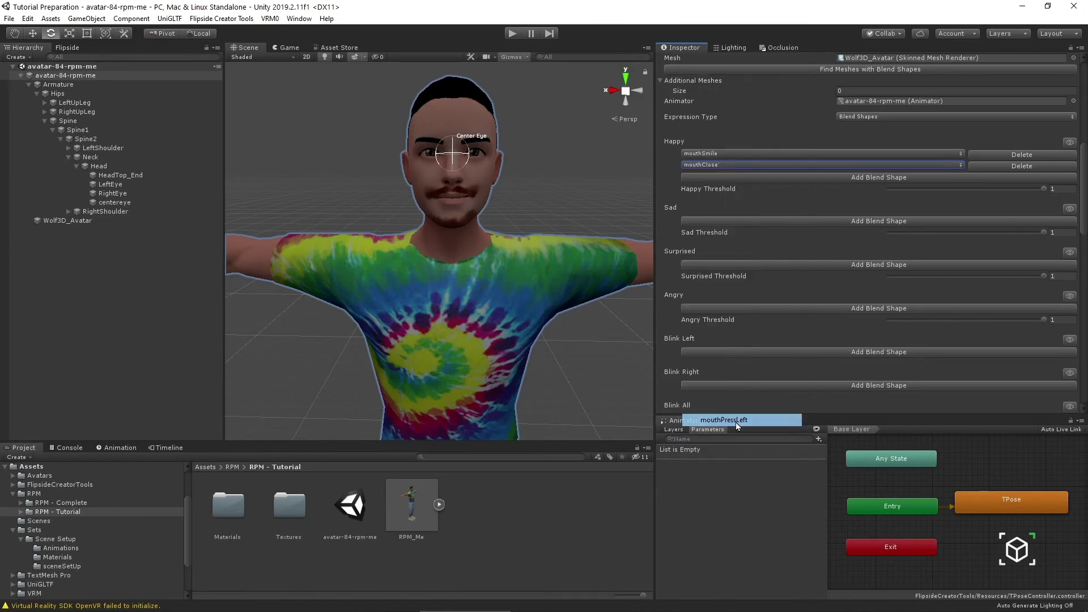
Preview the combined Happy expression and check the avatar's face from several angles
left_click(1072, 142)
left_click(1071, 142)
mouse_move(481, 306)
left_mouse_down("alt")
mouse_move(413, 311)
mouse_move(476, 301)
left_mouse_up("alt")
mouse_move(437, 205)
left_mouse_down("alt")
mouse_move(501, 202)
mouse_move(442, 199)
left_mouse_up("alt")
middle_click_drag(442, 199, 424, 232)
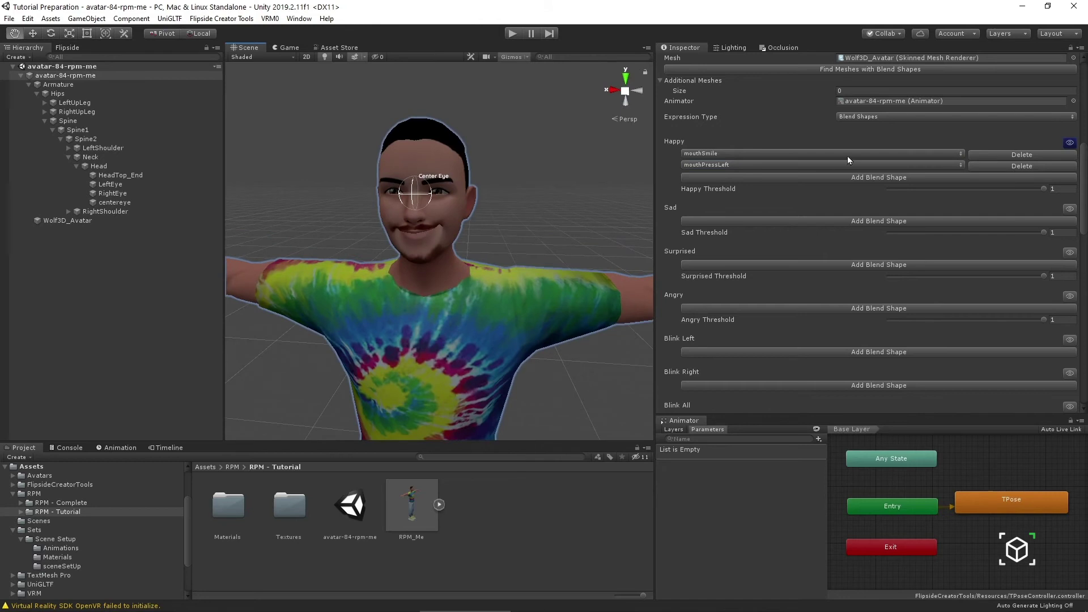
left_click(1067, 144)
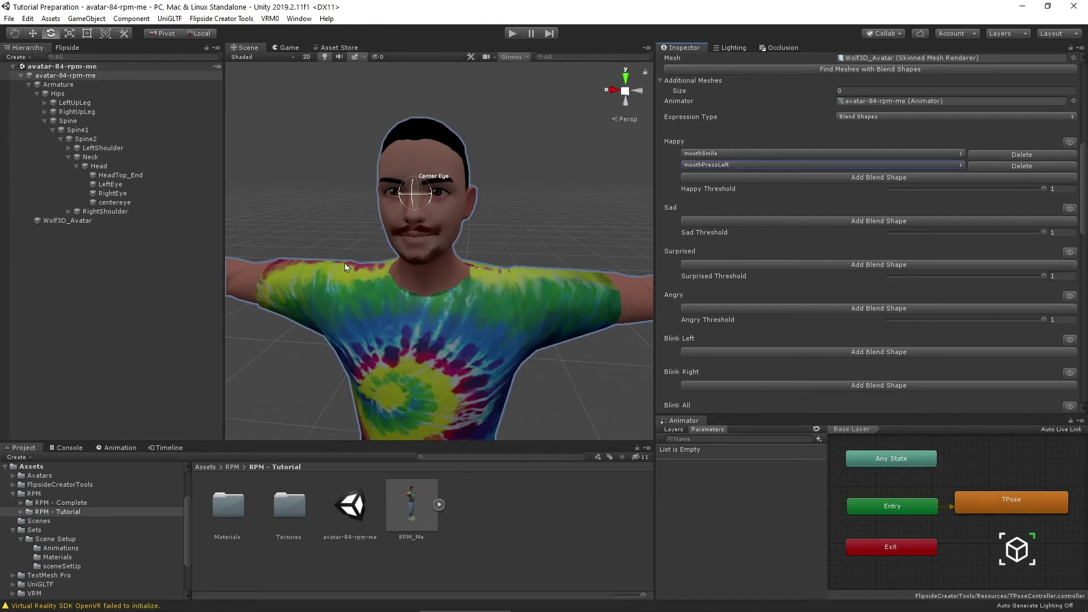
left_click_drag(346, 264, 420, 249, "alt")
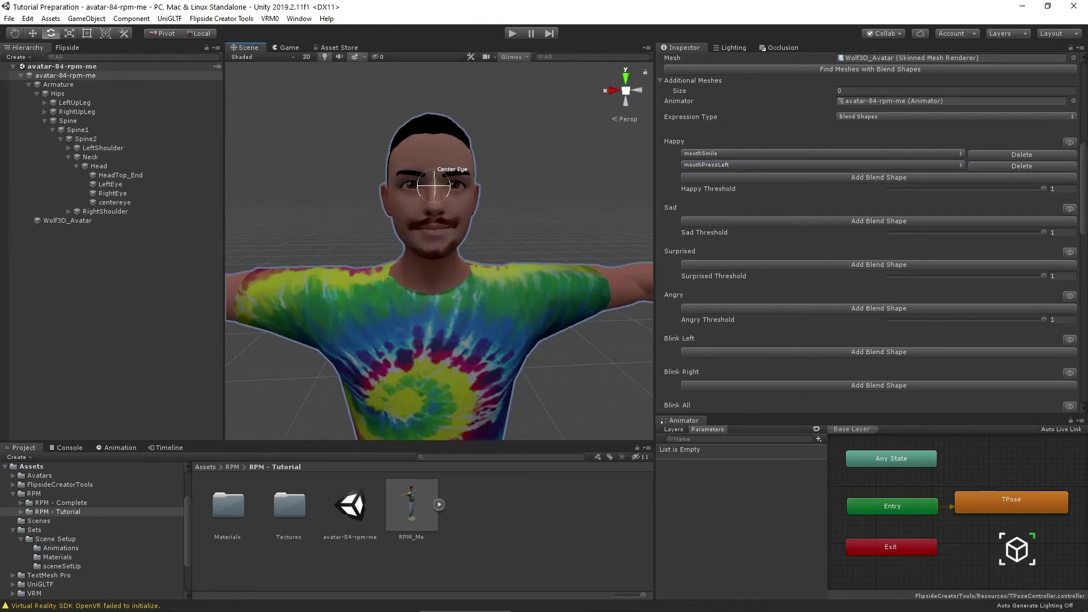
left_click_drag(498, 223, 512, 224, "alt")
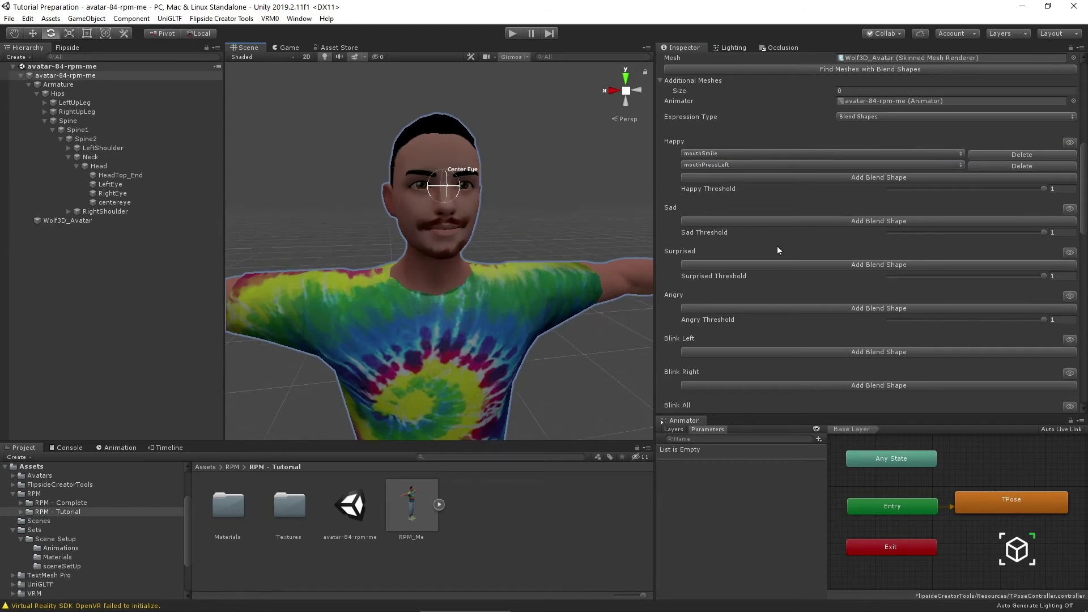
Add two blend shapes to the Sad expression, mouthFrownLeft and mouthFrownRight
left_click(779, 221)
left_click(737, 220)
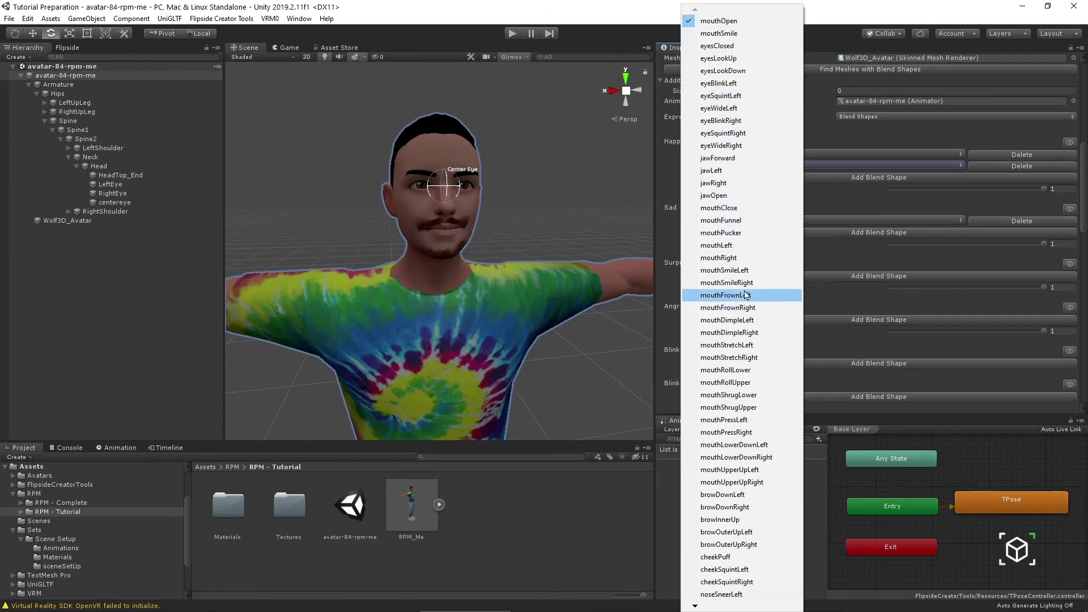
left_click(726, 295)
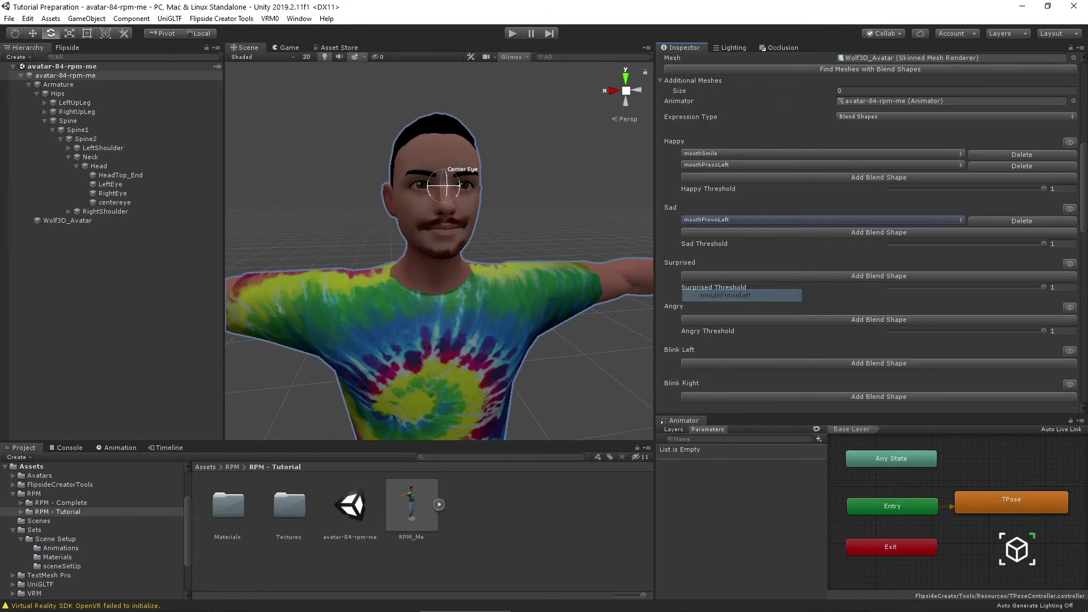
left_click(947, 233)
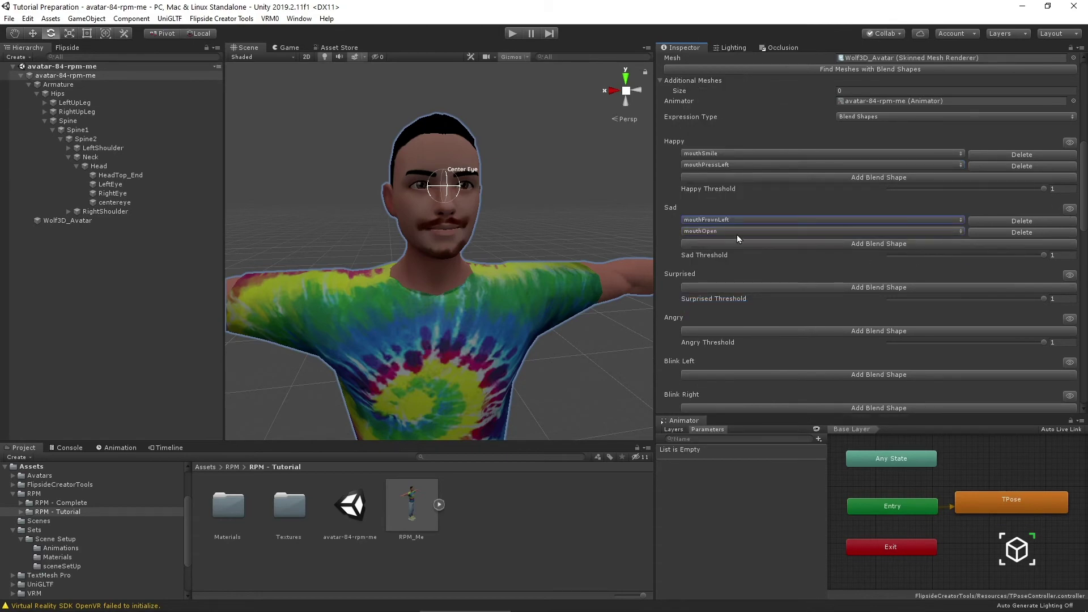
left_click(736, 231)
left_click(782, 308)
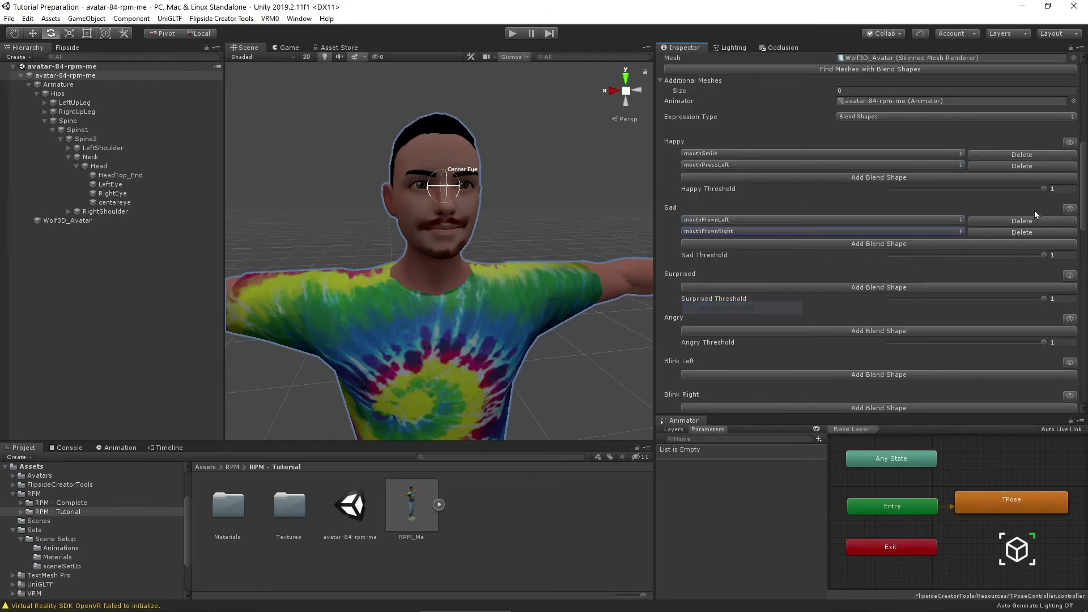
Preview the Sad expression, view the face from the side, and turn the preview off
left_click(1069, 210)
left_click(1068, 212)
left_click(1069, 212)
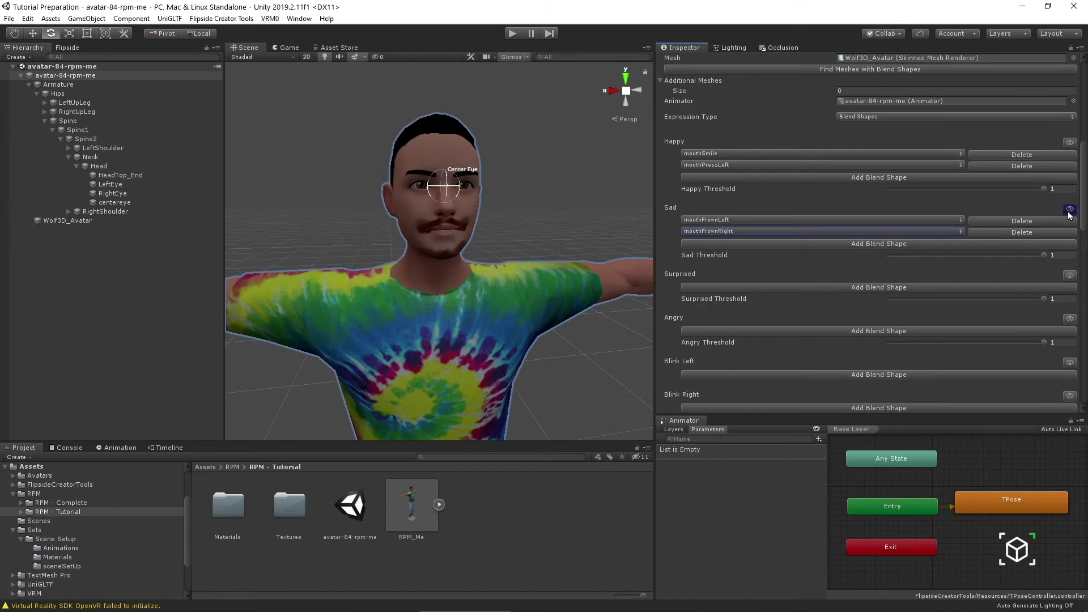
left_click_drag(578, 205, 660, 196, "alt")
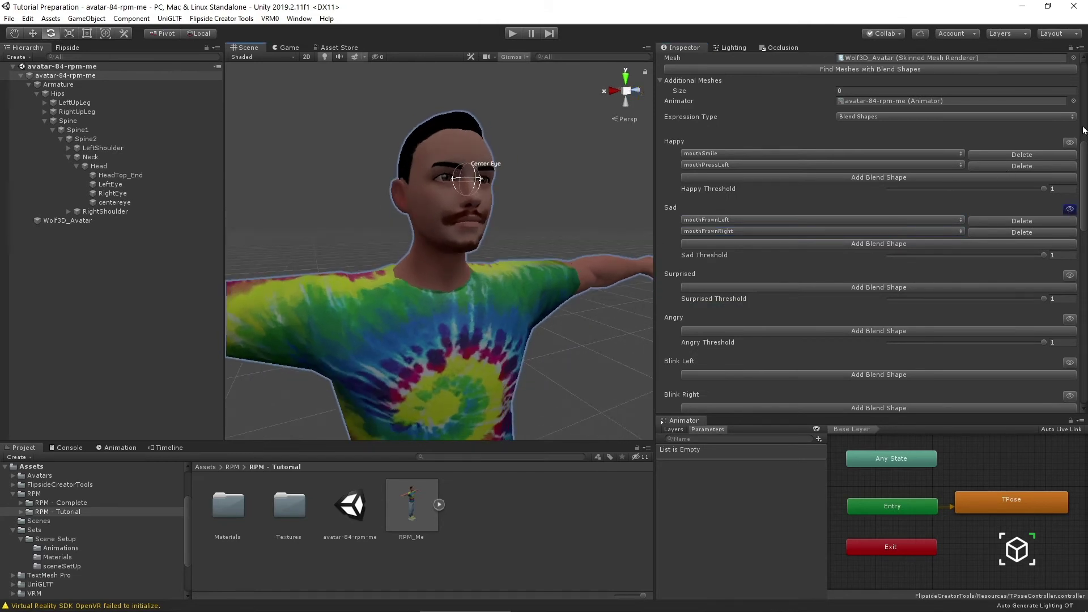
left_click(1066, 210)
Add a blend shape to the Blink All expression and set it to eyesClosed
scroll(1081, 183, "down", 5)
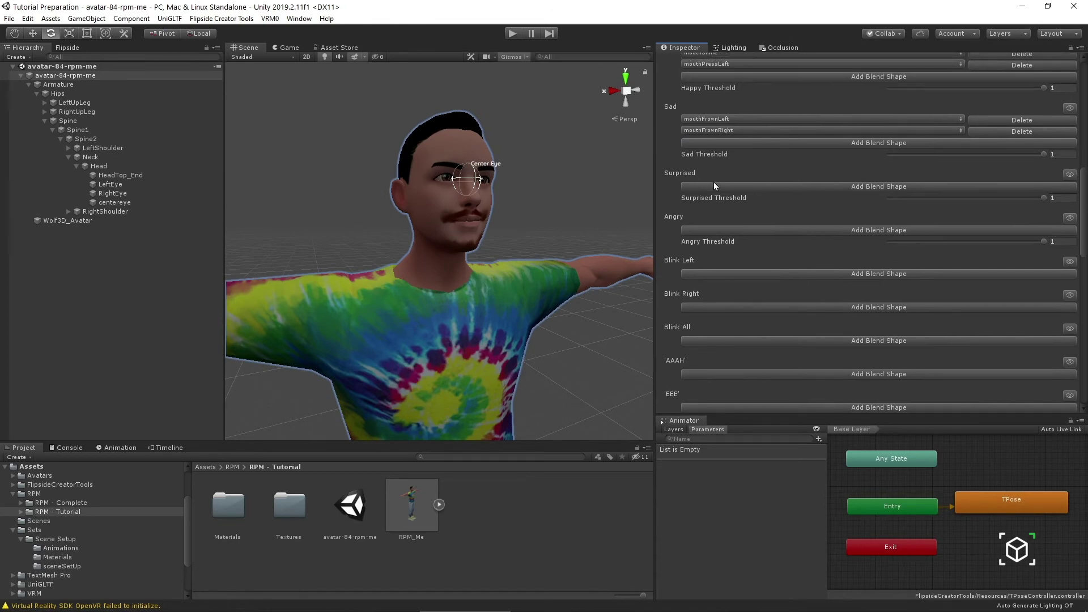
scroll(676, 251, "down", 4)
left_click(696, 238)
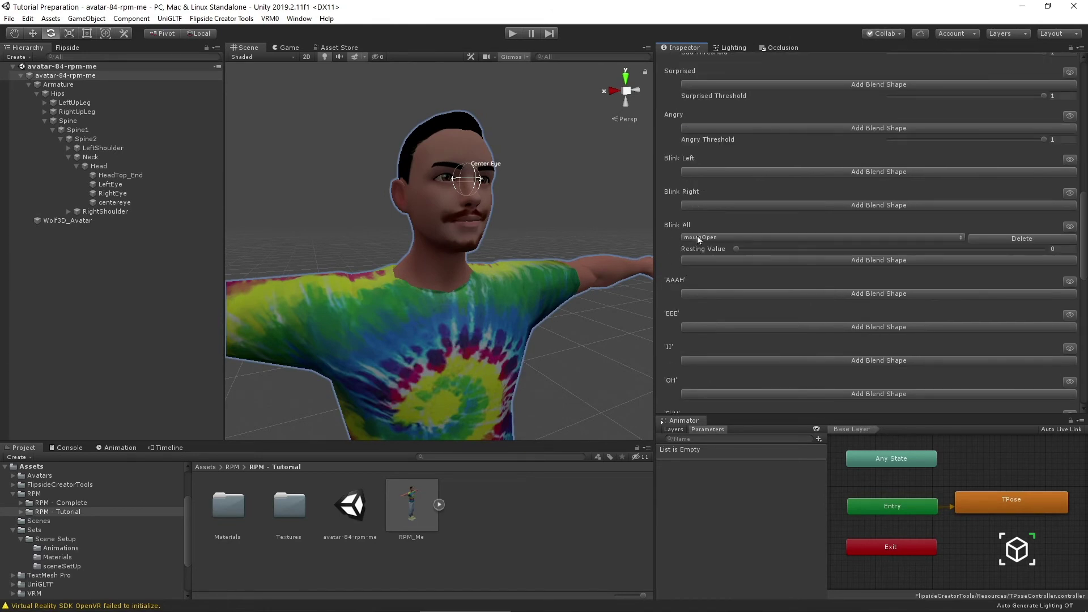
left_click(697, 236)
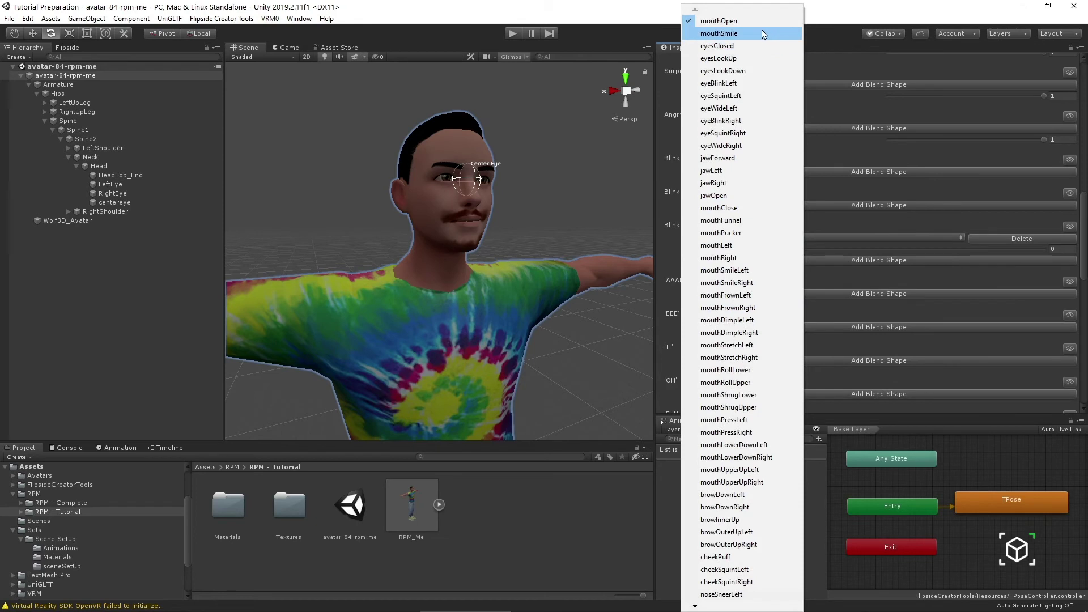
left_click(739, 49)
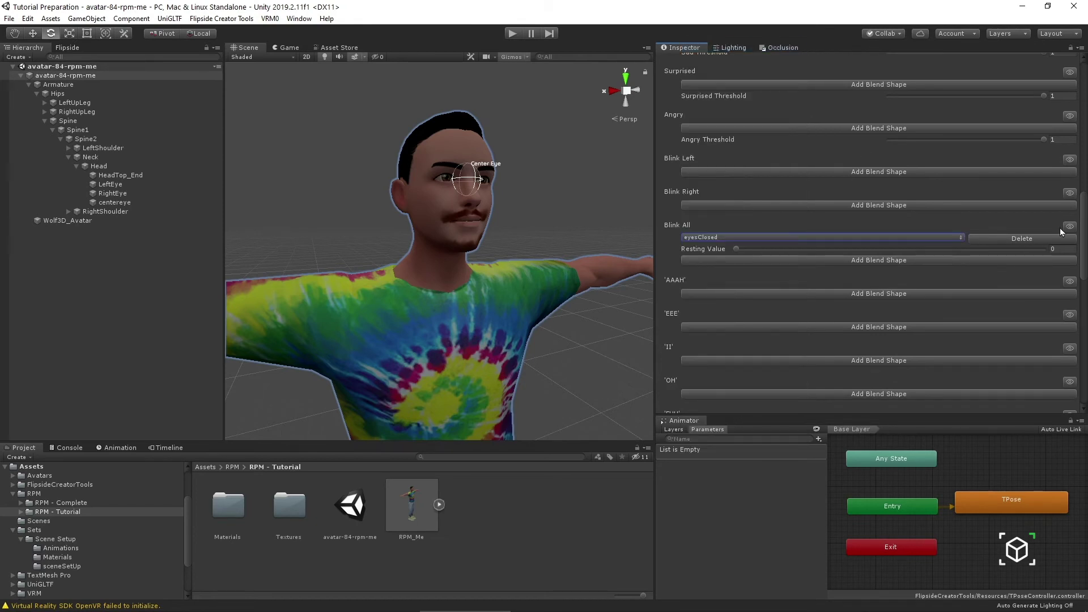
Set the Blink All resting value to 9.9 and preview the blink on the avatar's face
left_click_drag(448, 295, 396, 298, "alt")
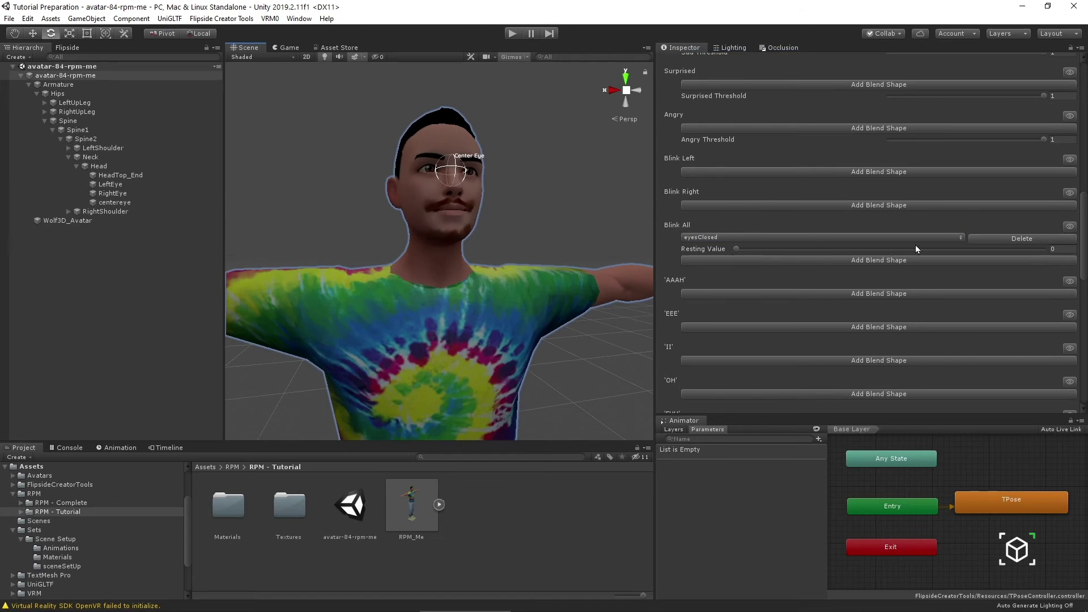
left_click(736, 250)
left_click_drag(716, 252, 636, 245)
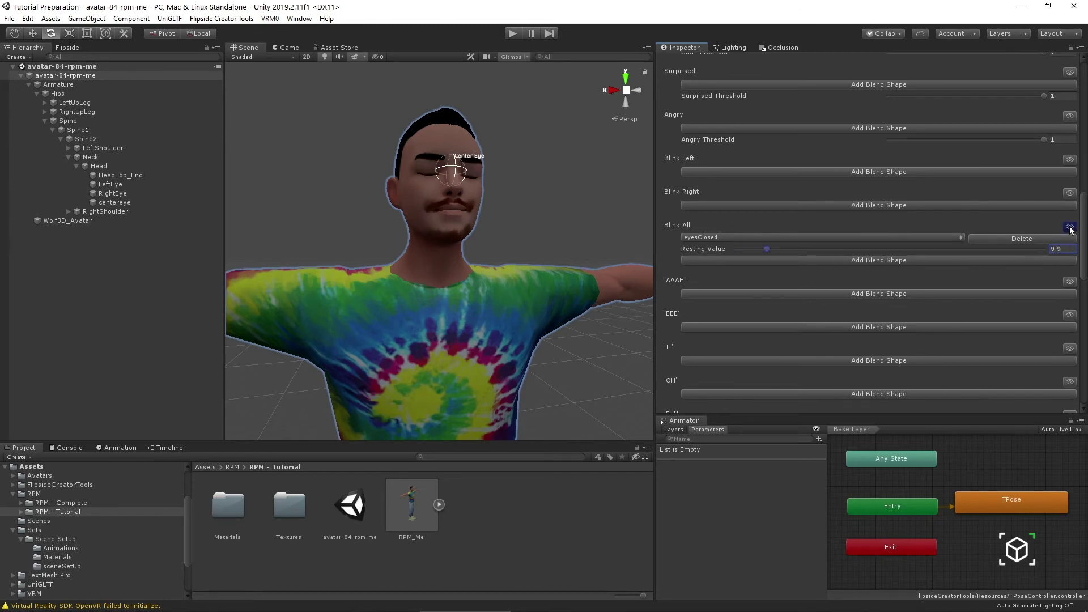
left_click_drag(589, 292, 623, 294, "alt")
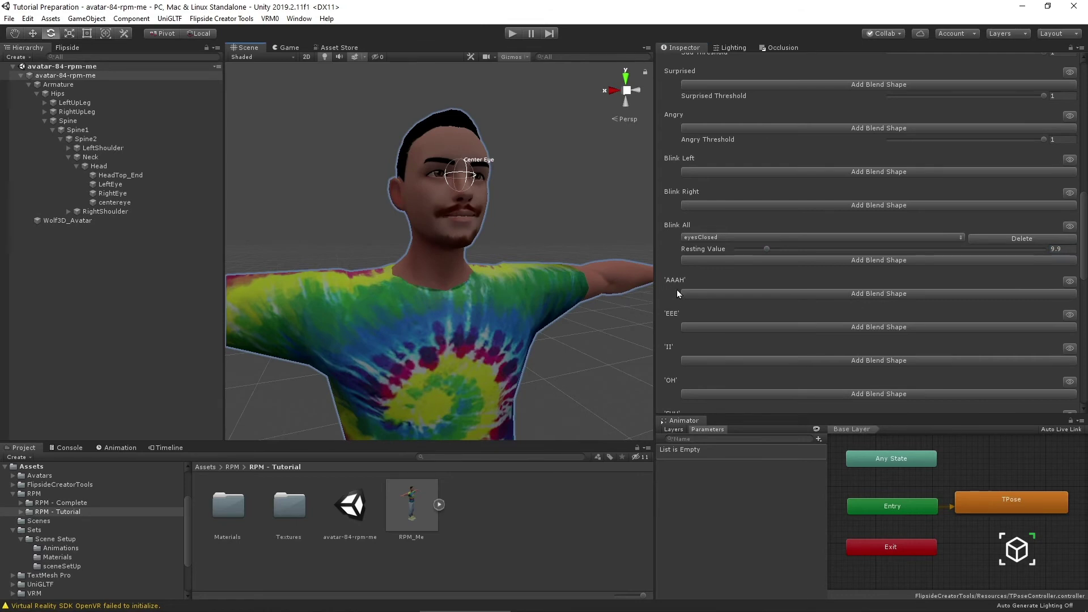
Add a blend shape to the 'AAAH' mouth shape and set it to viseme_aa
scroll(678, 293, "down", 3)
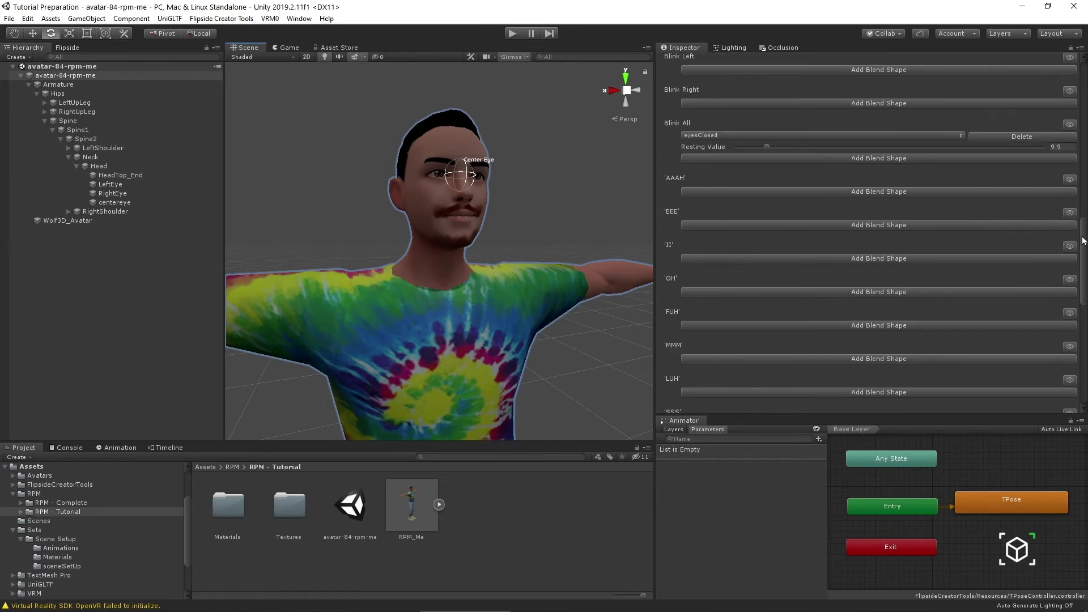
scroll(1080, 238, "down", 2)
left_click(722, 135)
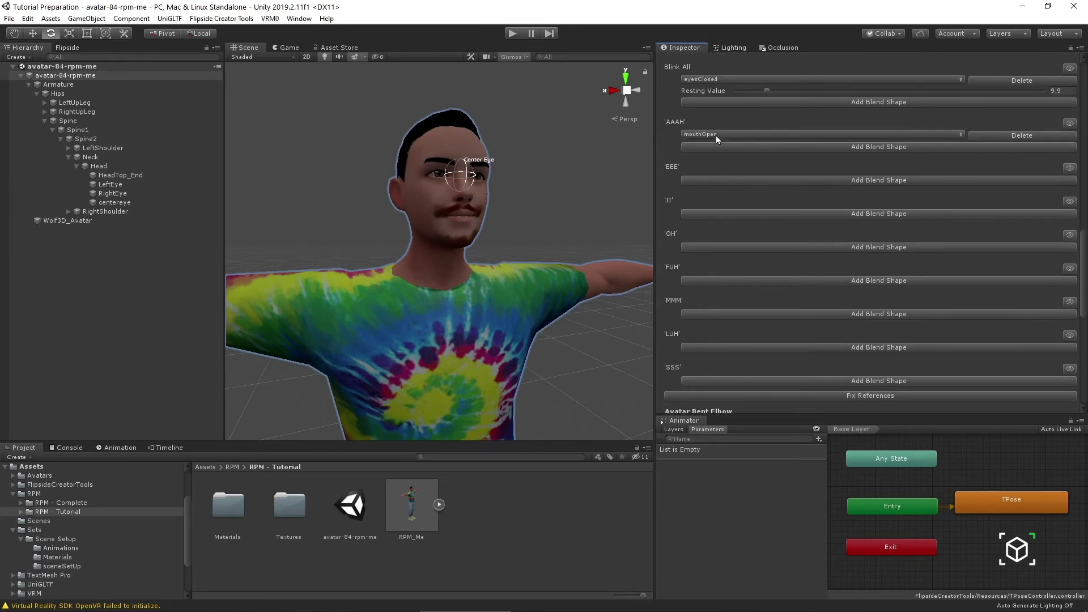
left_click(716, 135)
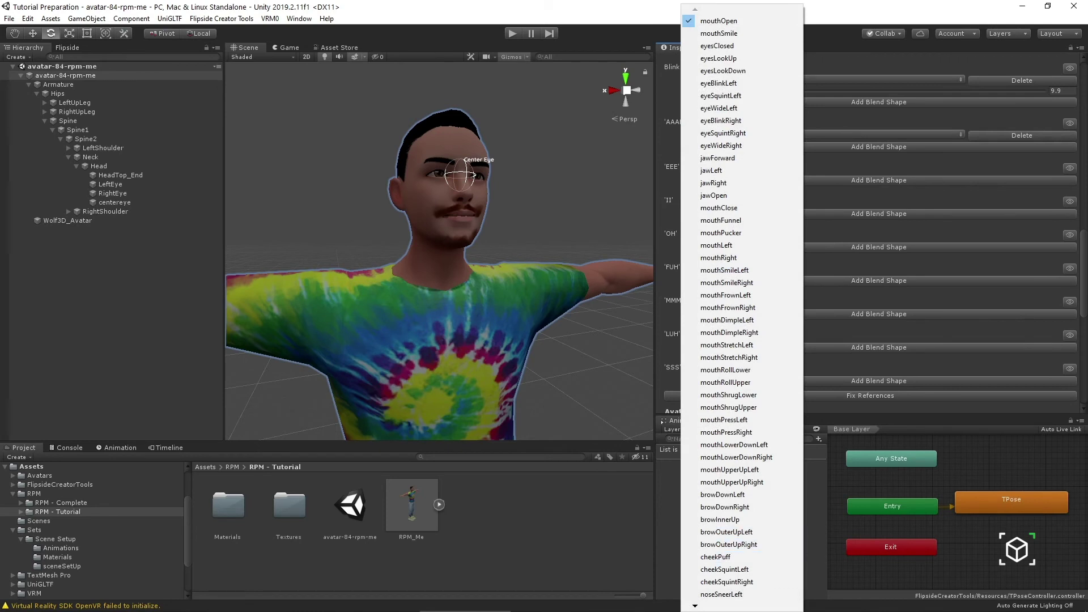
mouse_move(695, 605)
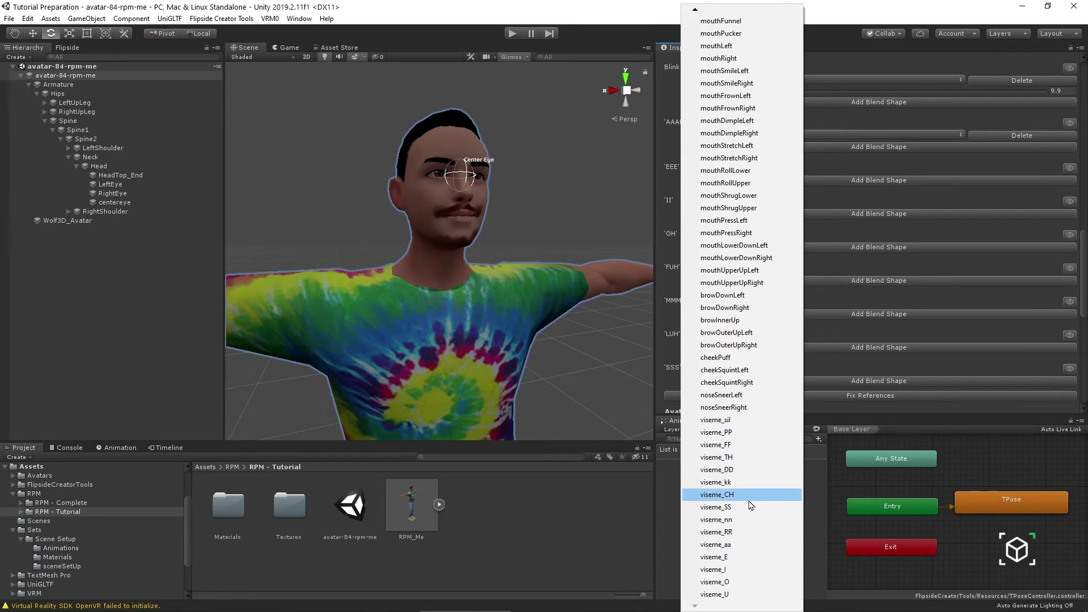
left_click(737, 545)
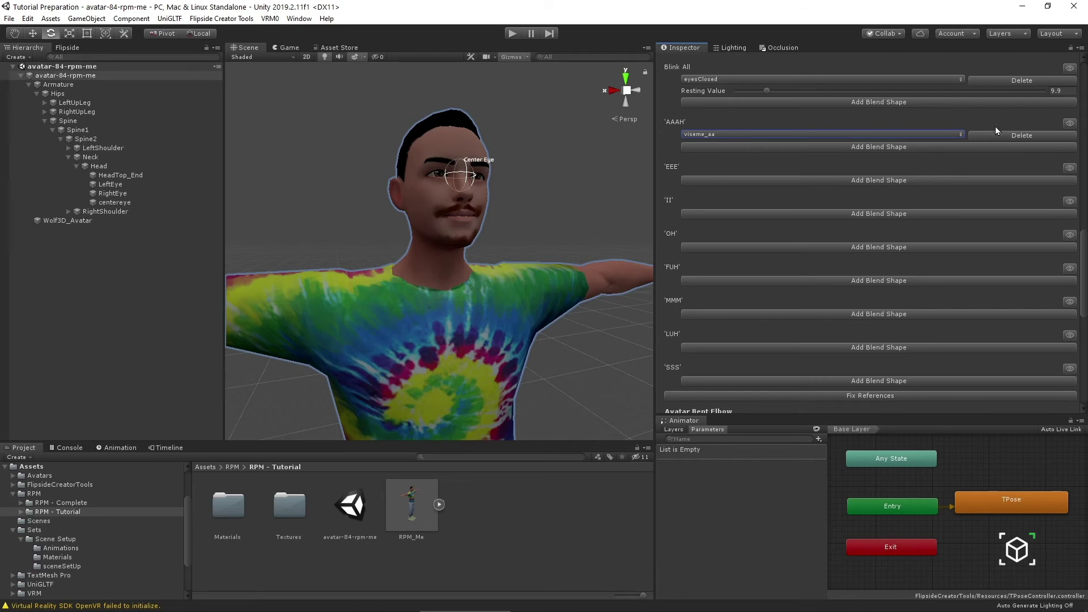
scroll(821, 382, "down", 3)
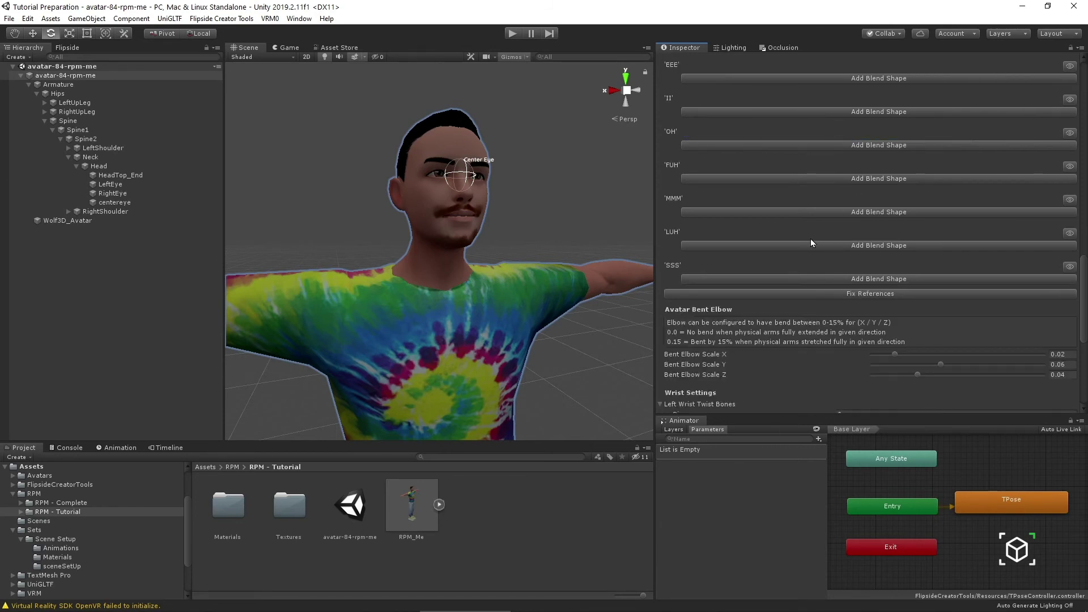
scroll(802, 255, "up", 6)
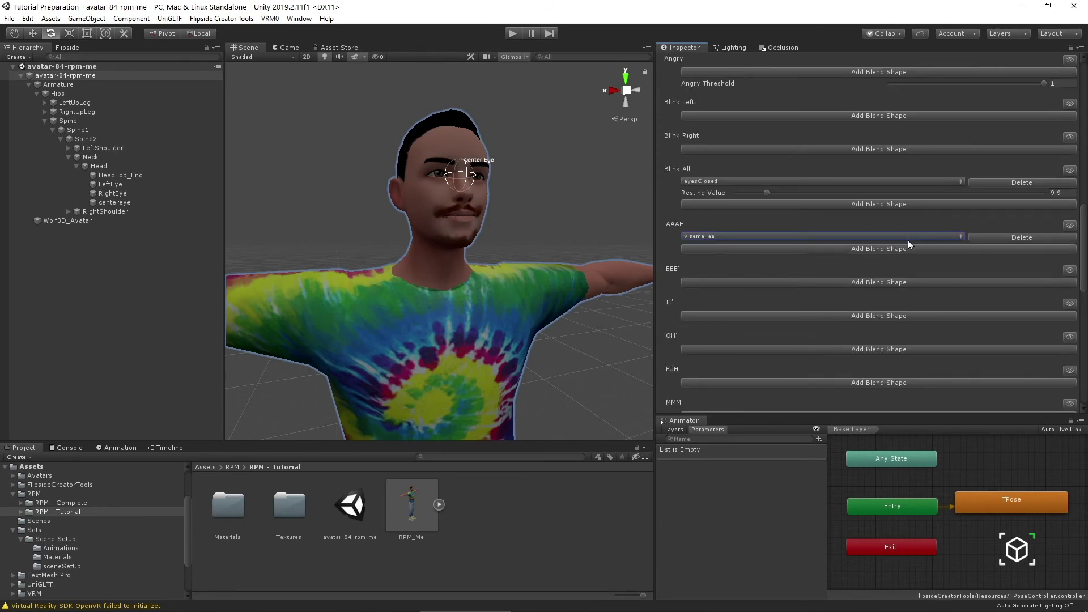
scroll(908, 240, "up", 3)
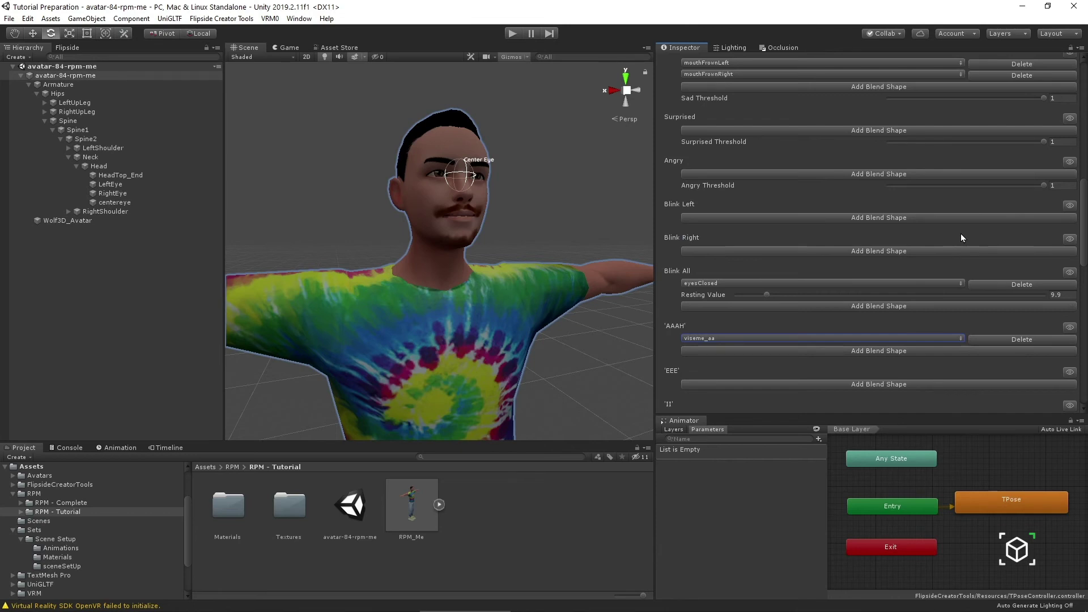
Review the character's expression settings, from the Happy and Sad blend shapes down to Blink All and 'AAAH'
scroll(961, 237, "up", 9)
scroll(960, 235, "down", 3)
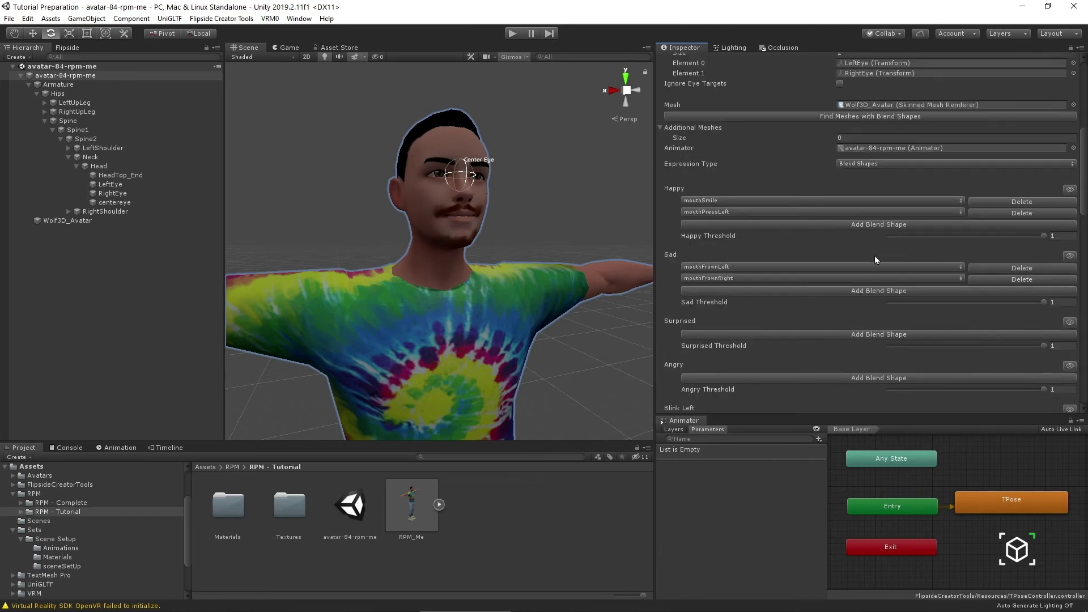
scroll(823, 181, "down", 6)
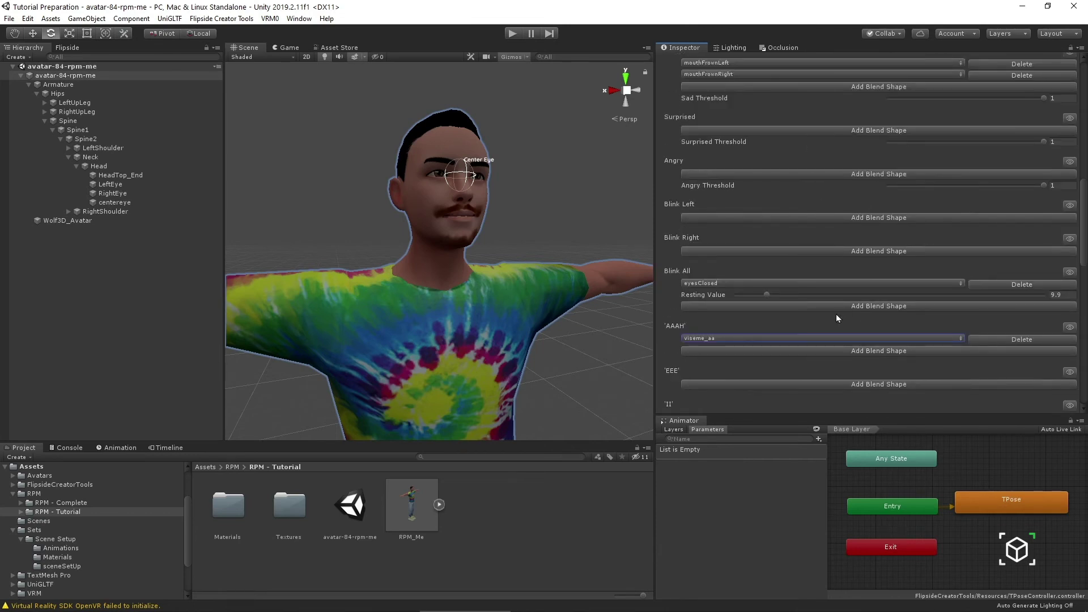
scroll(836, 318, "up", 6)
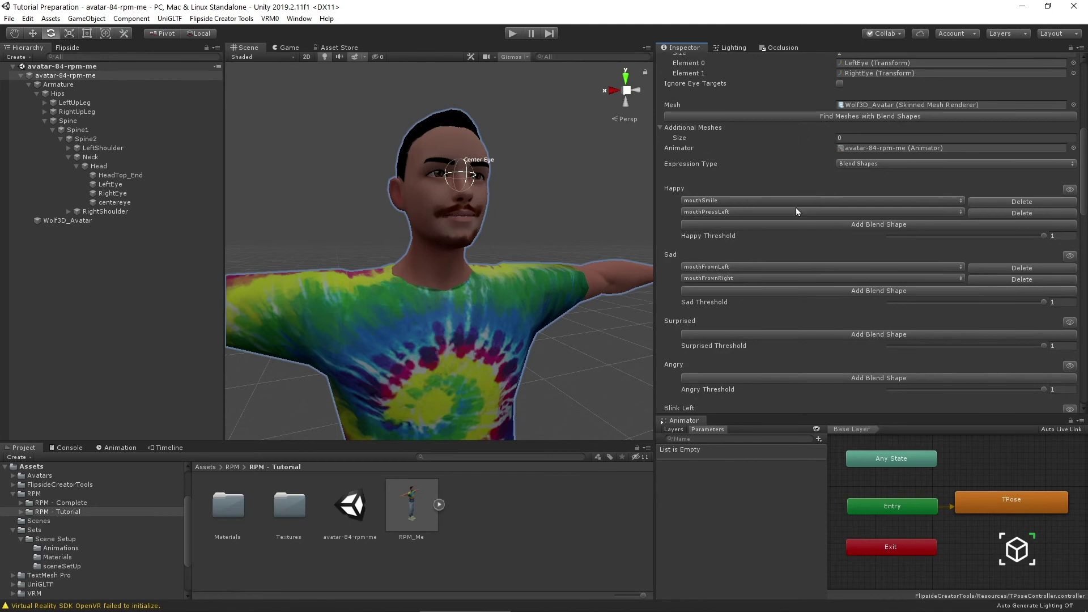
scroll(828, 254, "down", 3)
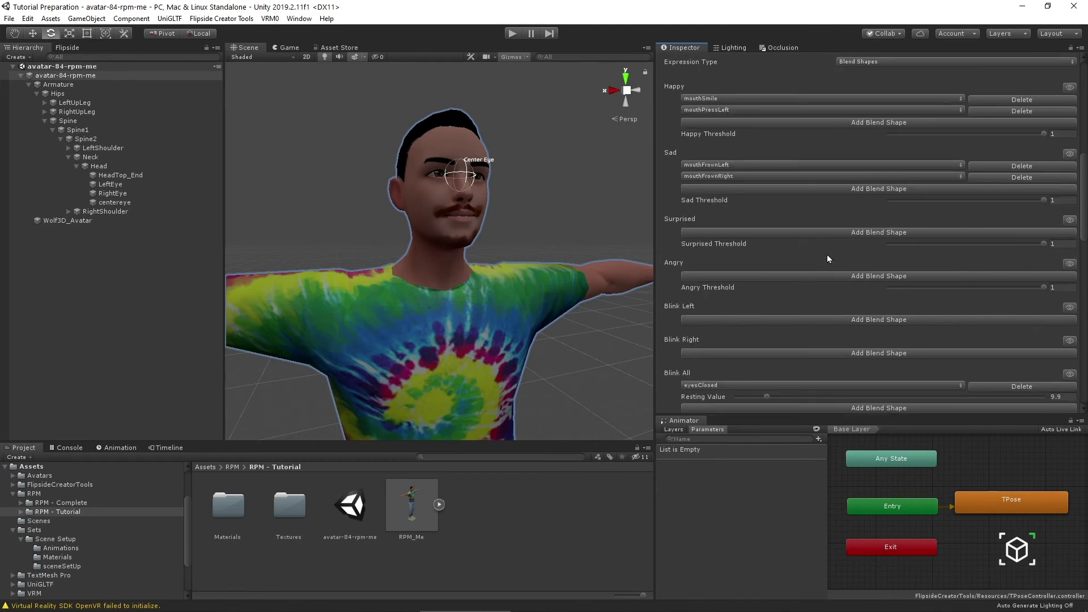
scroll(828, 254, "up", 3)
scroll(827, 254, "down", 6)
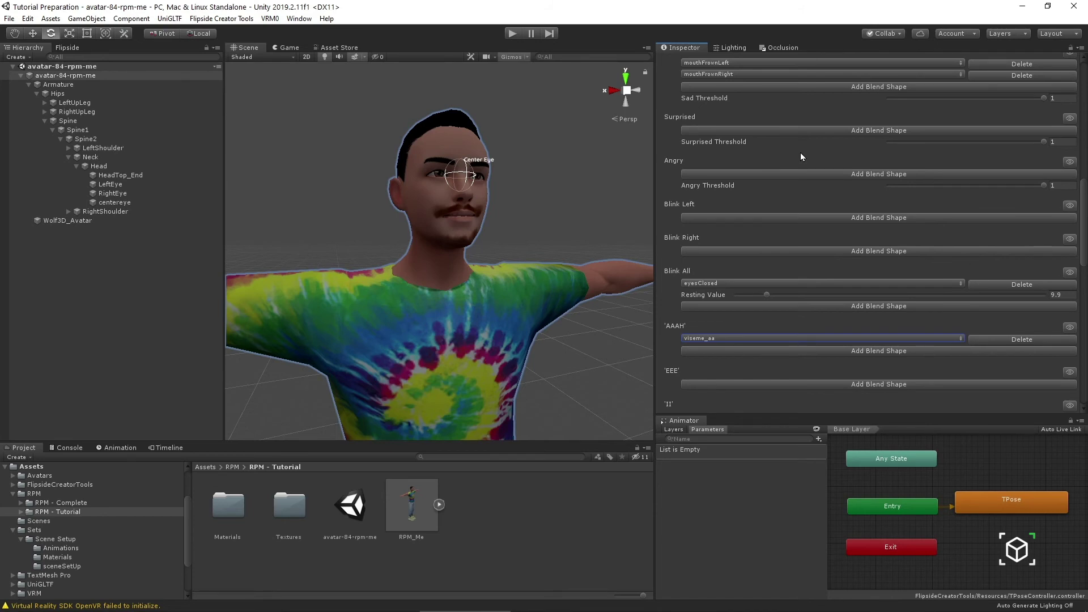
scroll(874, 218, "up", 6)
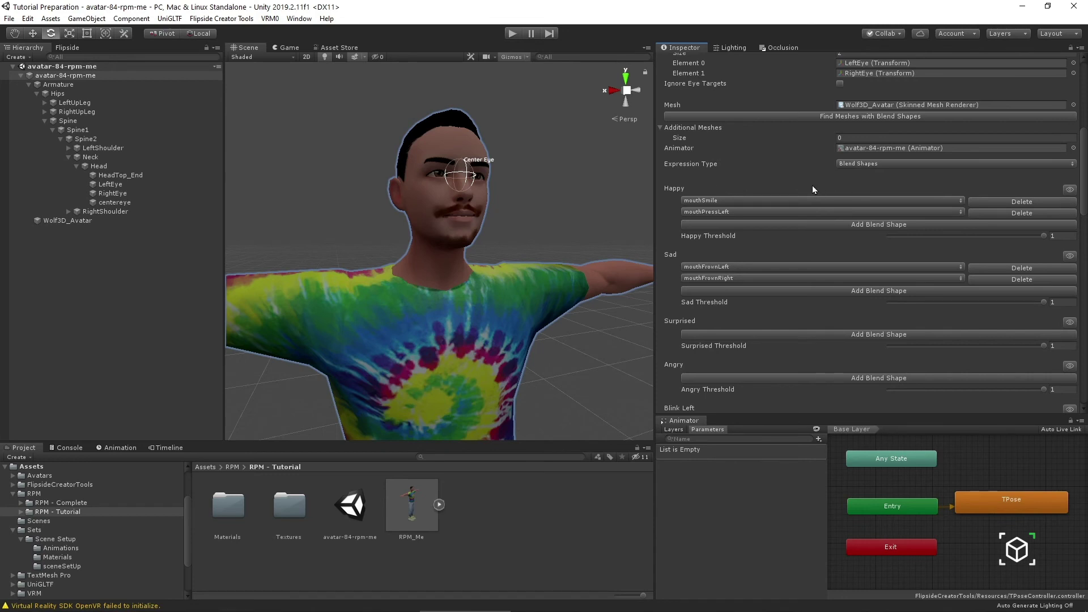
Change the avatar's expression type to Simplified Blend Shapes
left_click(872, 165)
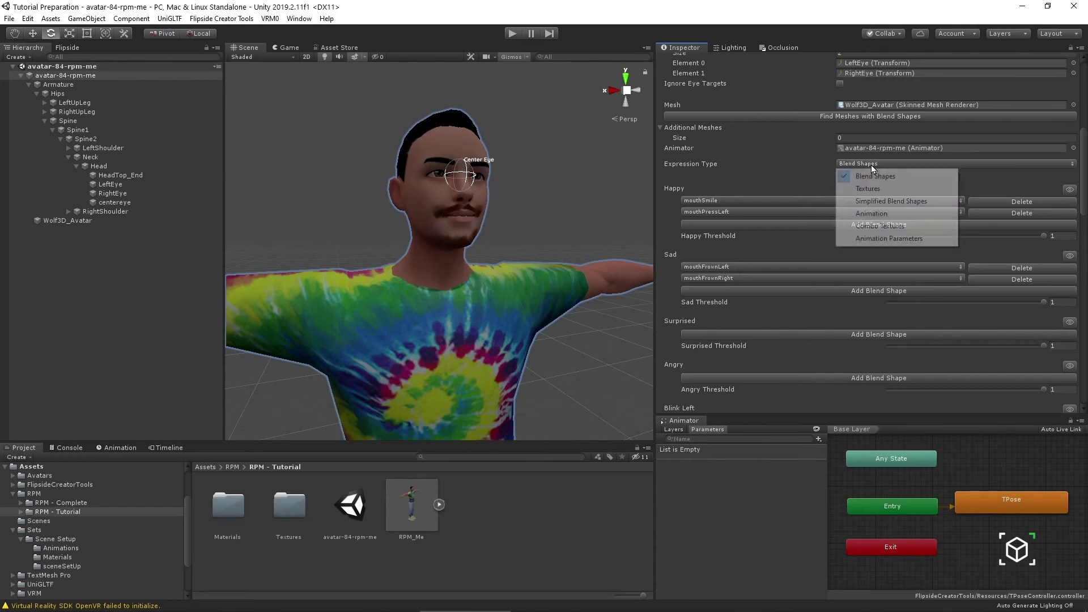
left_click(862, 173)
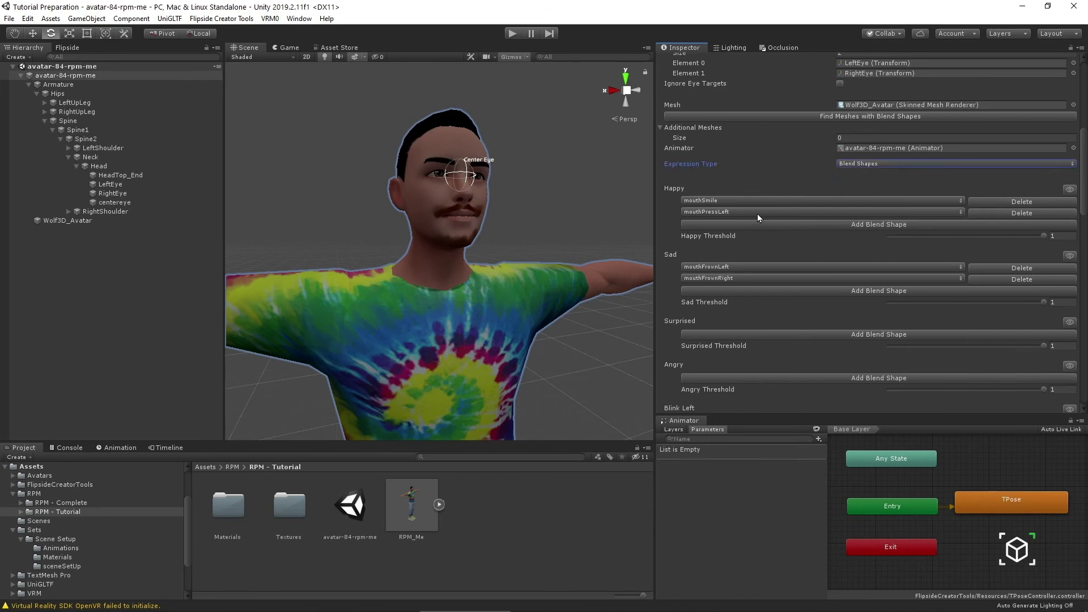
left_click(889, 165)
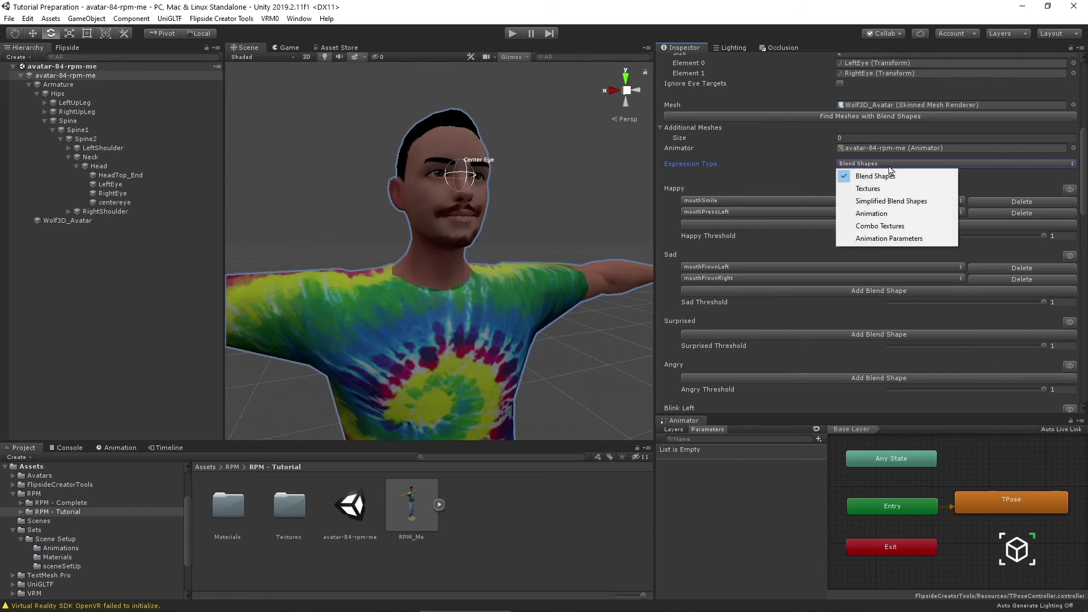
left_click(889, 201)
Add a blend shape to the Open Mouth expression and set it to viseme_aa
scroll(906, 209, "down", 15)
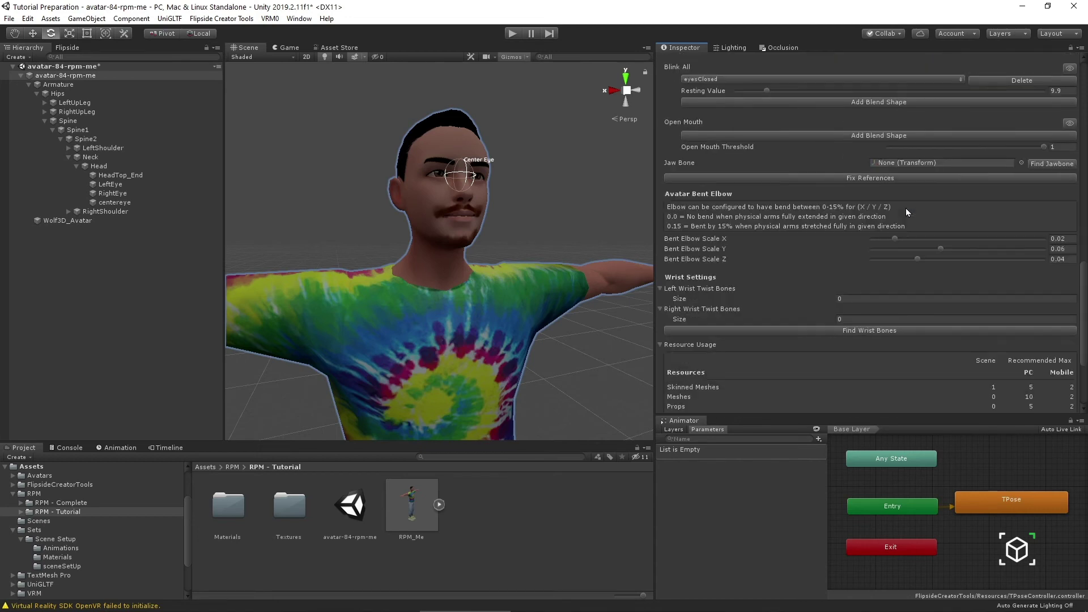
scroll(910, 215, "up", 6)
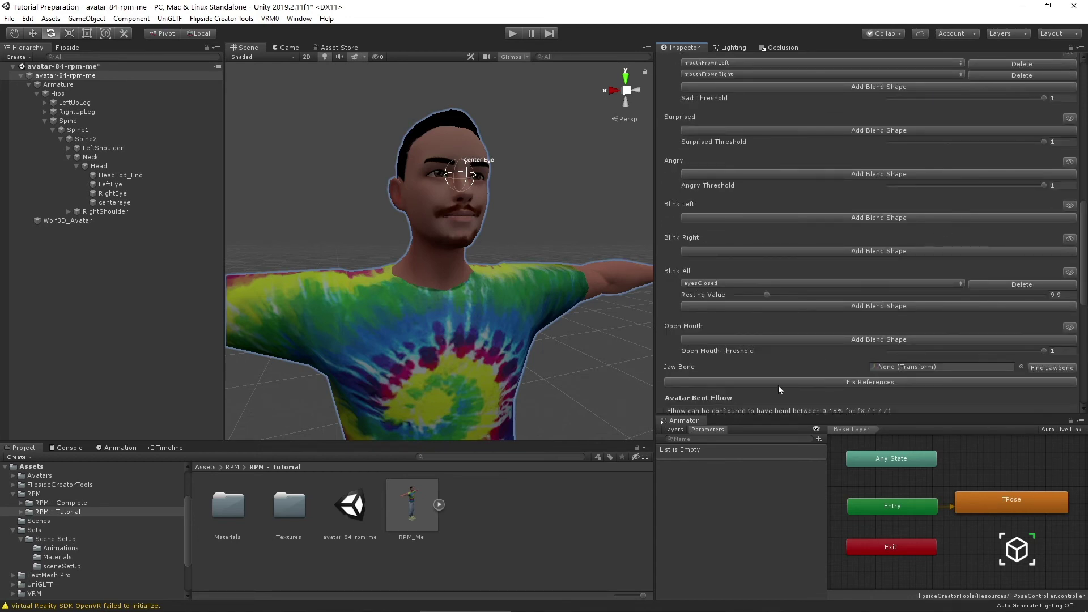
left_click(837, 339)
left_click(808, 339)
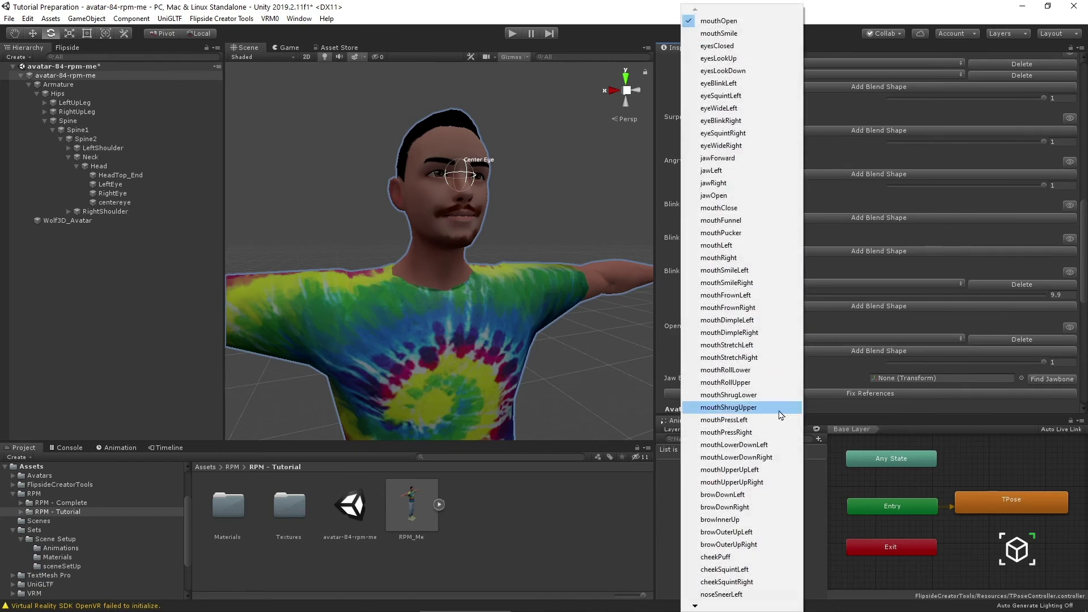
mouse_move(695, 606)
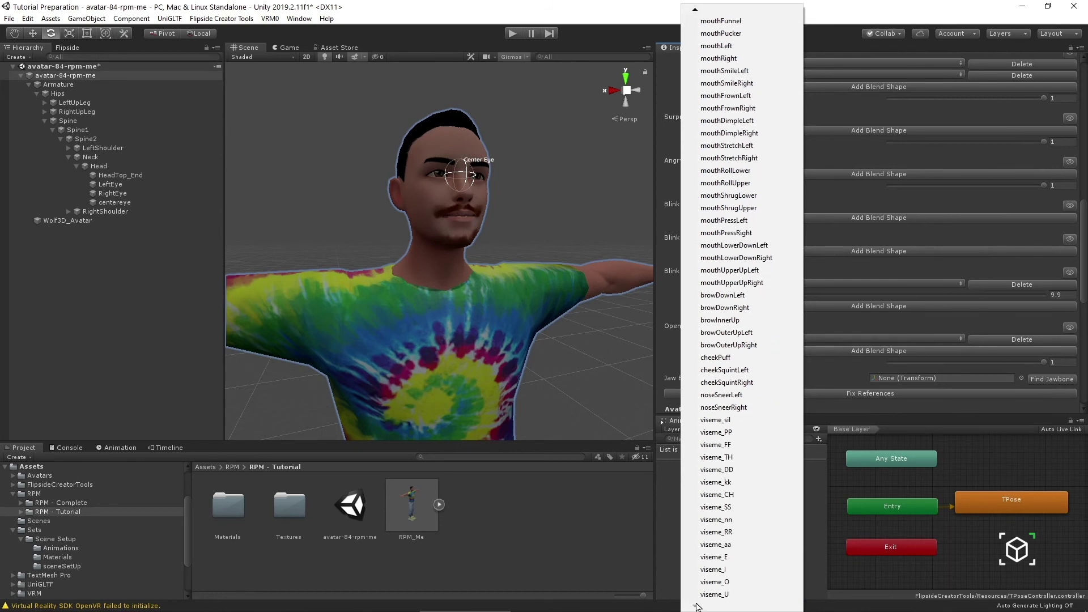
left_click(767, 545)
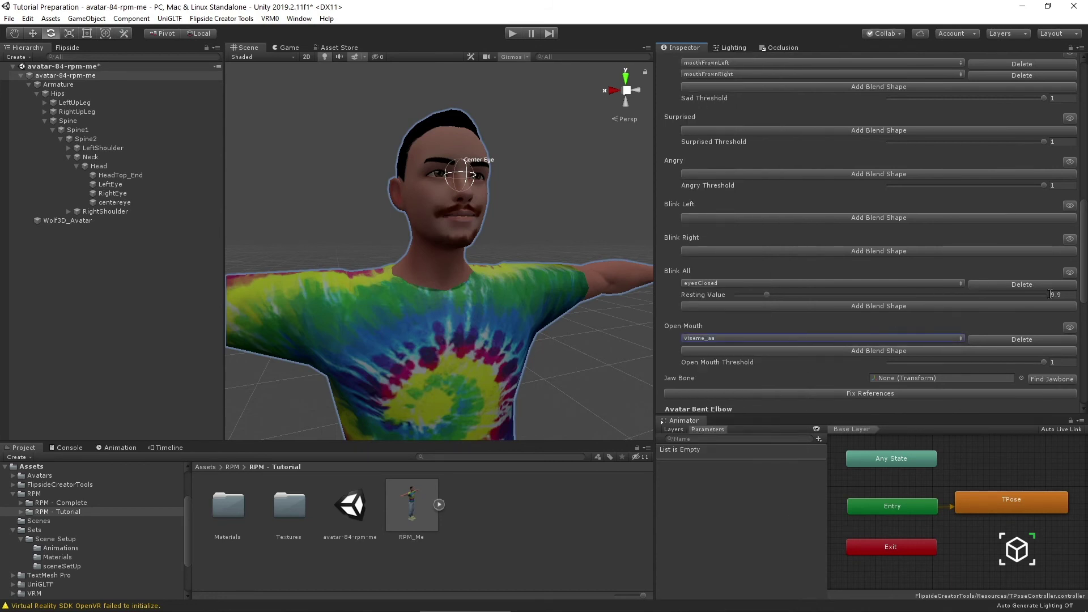
Preview the Open Mouth and Blink All expressions, and view the avatar's upper body from the front
left_click(1069, 328)
left_click(1070, 274)
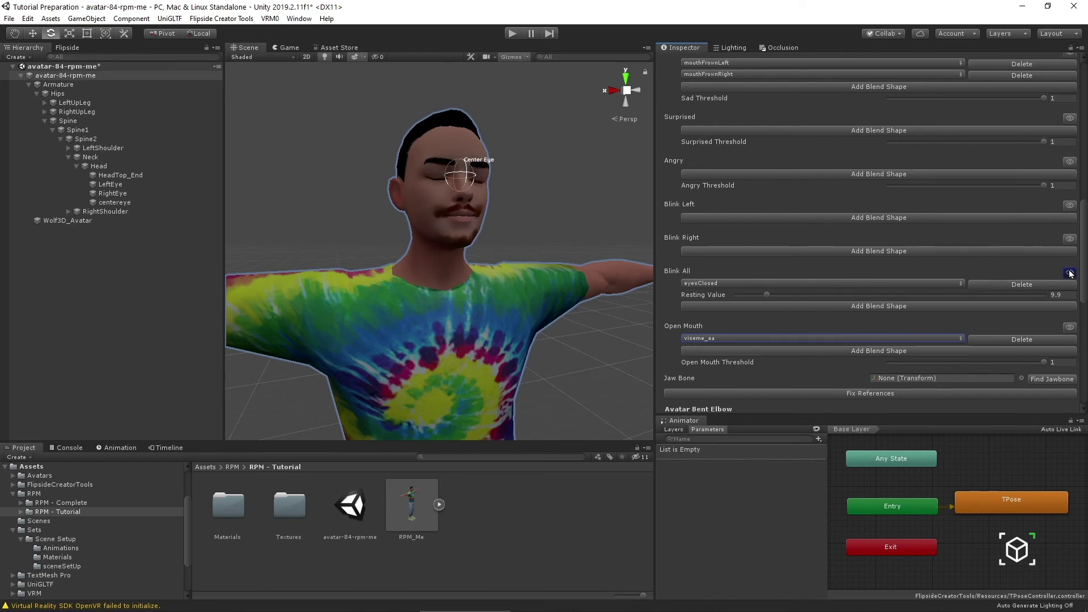
scroll(753, 302, "down", 3)
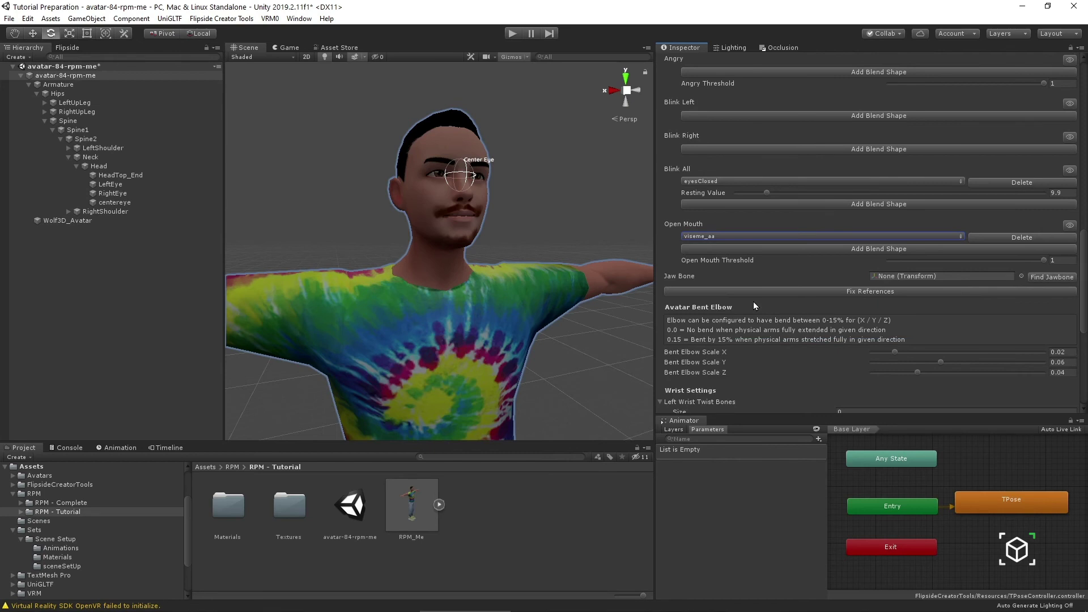
scroll(754, 301, "down", 3)
left_click_drag(476, 231, 363, 244, "alt")
scroll(802, 199, "up", 3)
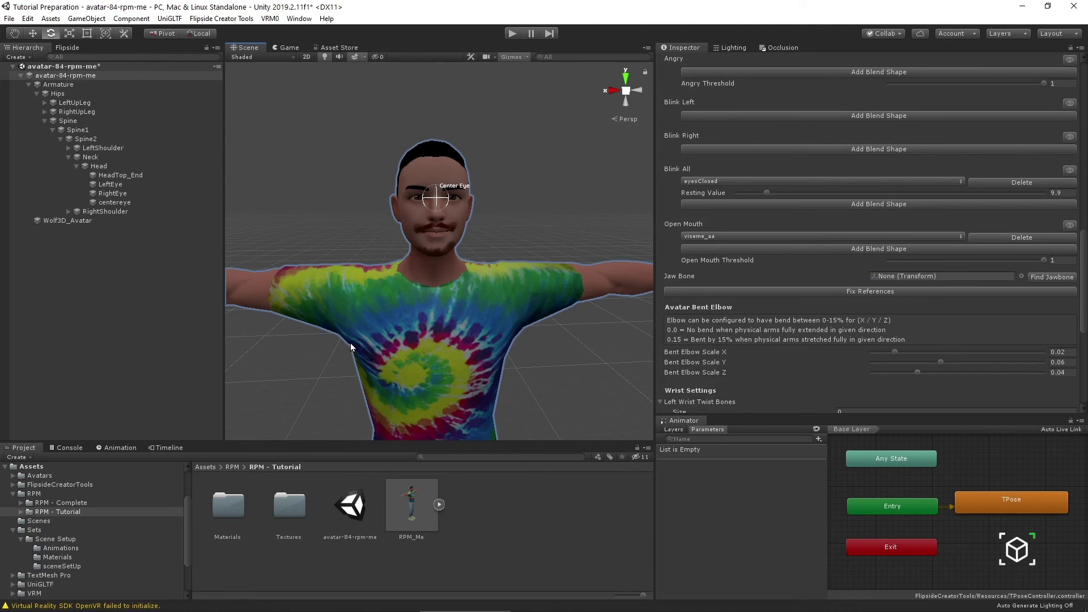
left_click_drag(460, 330, 510, 327, "alt")
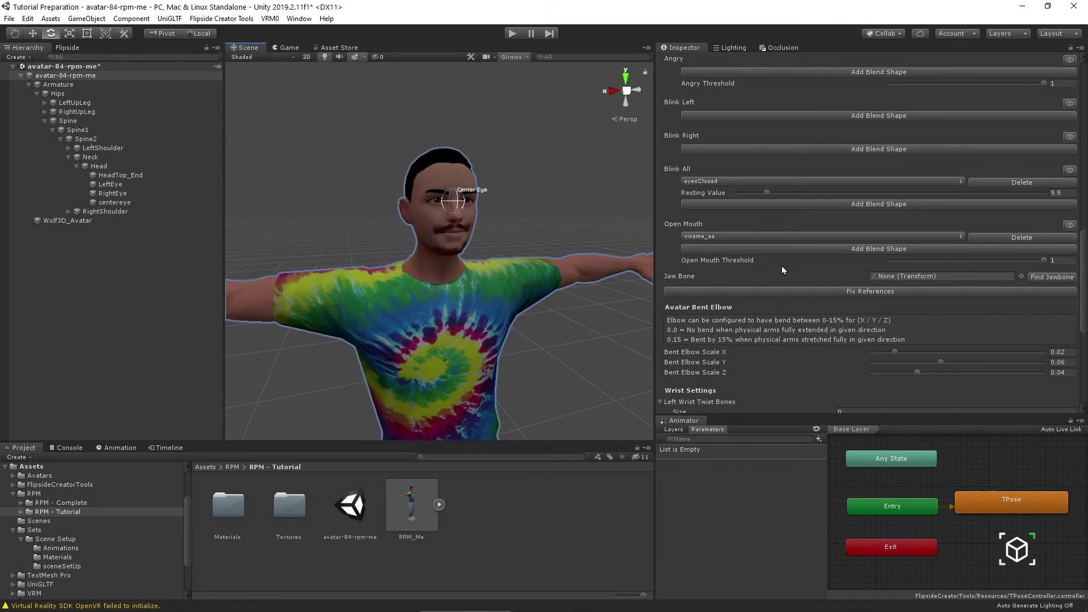
Set the avatar's Bent Elbow Scale X, Y and Z to 0.01 each
scroll(781, 267, "down", 3)
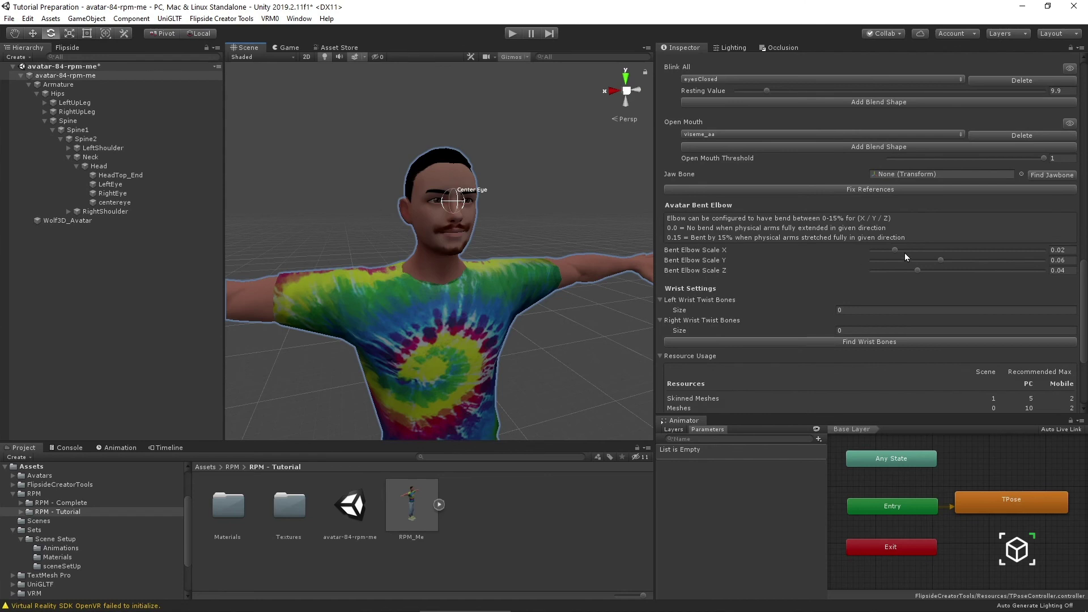
scroll(887, 257, "down", 3)
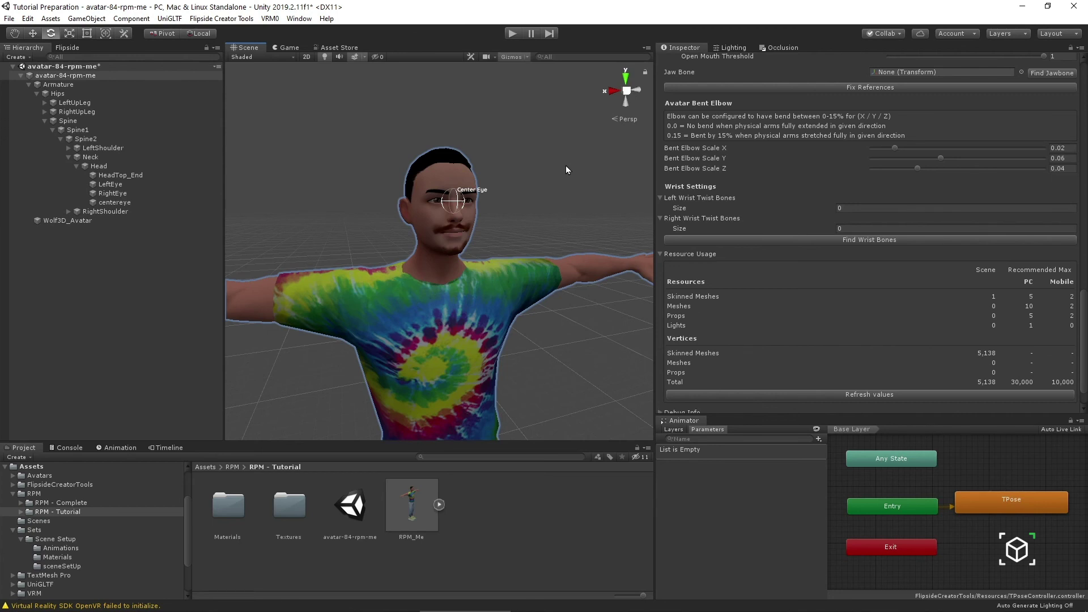
left_click(1063, 148)
left_click_drag(1064, 149, 1053, 145)
type("0.01")
left_click(1060, 159)
type("0.01")
left_click(1065, 168)
type("0.01")
Examine the avatar's outstretched arm, forearm and wrist from several angles
left_click_drag(534, 275, 515, 256, "alt")
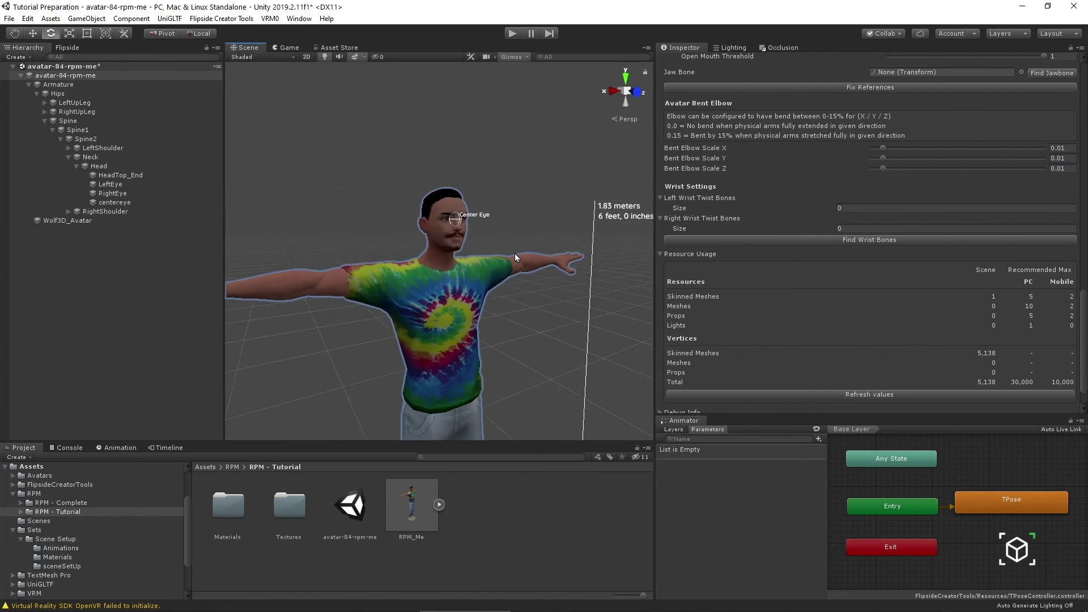
left_click_drag(534, 185, 667, 222, "alt")
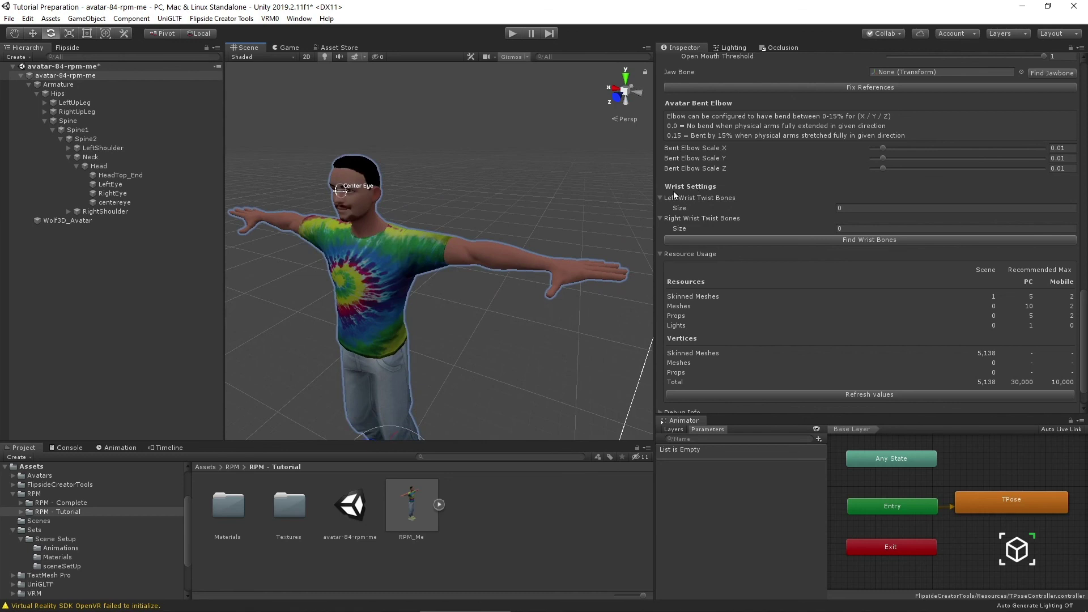
left_click_drag(490, 233, 374, 269, "alt")
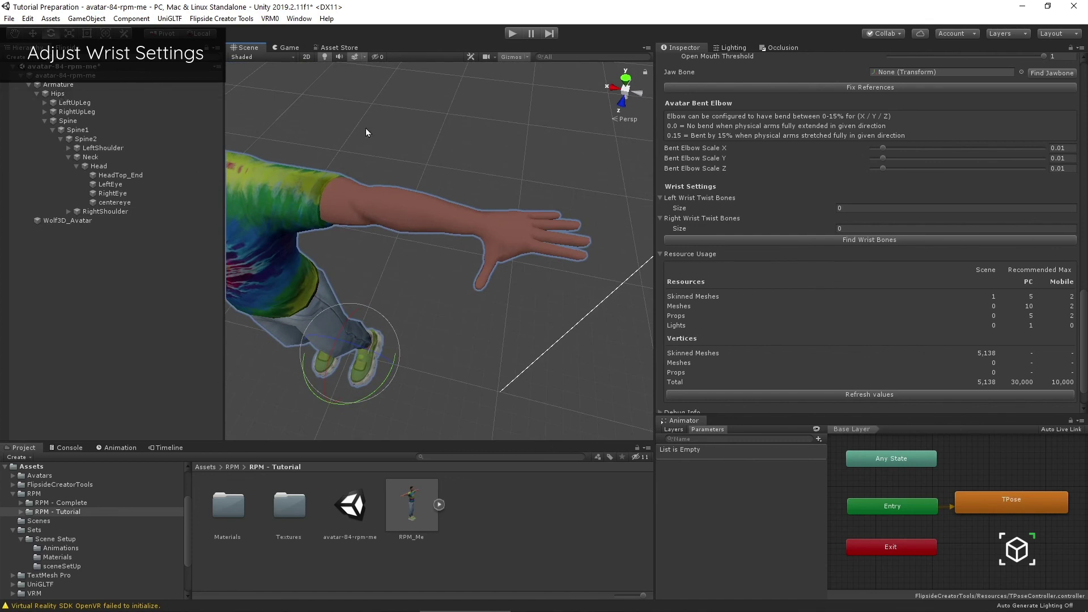
middle_click_drag(348, 168, 363, 196)
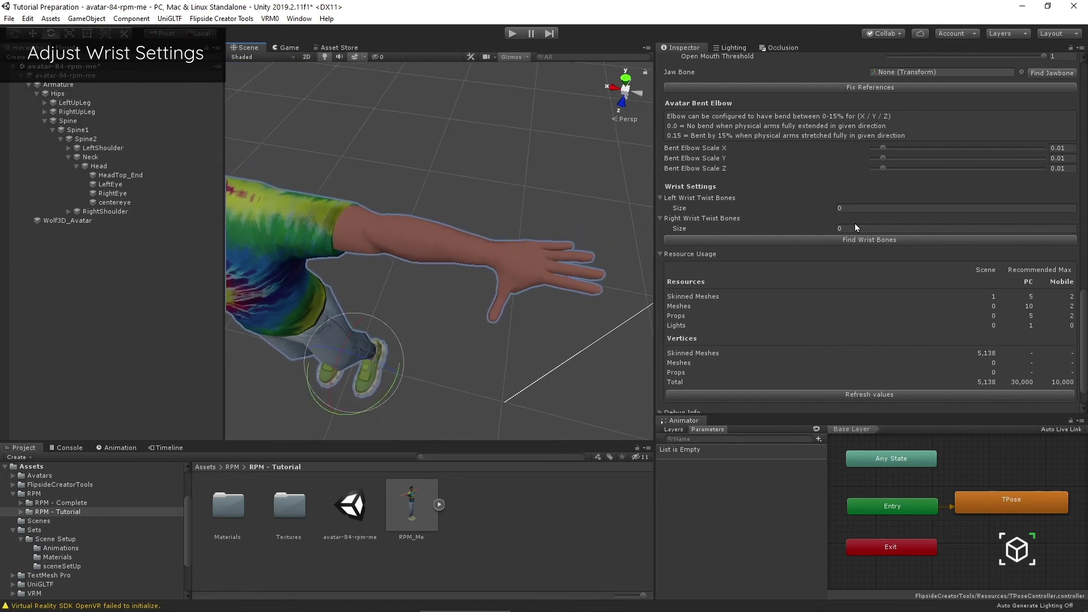
left_click_drag(498, 210, 618, 171, "alt")
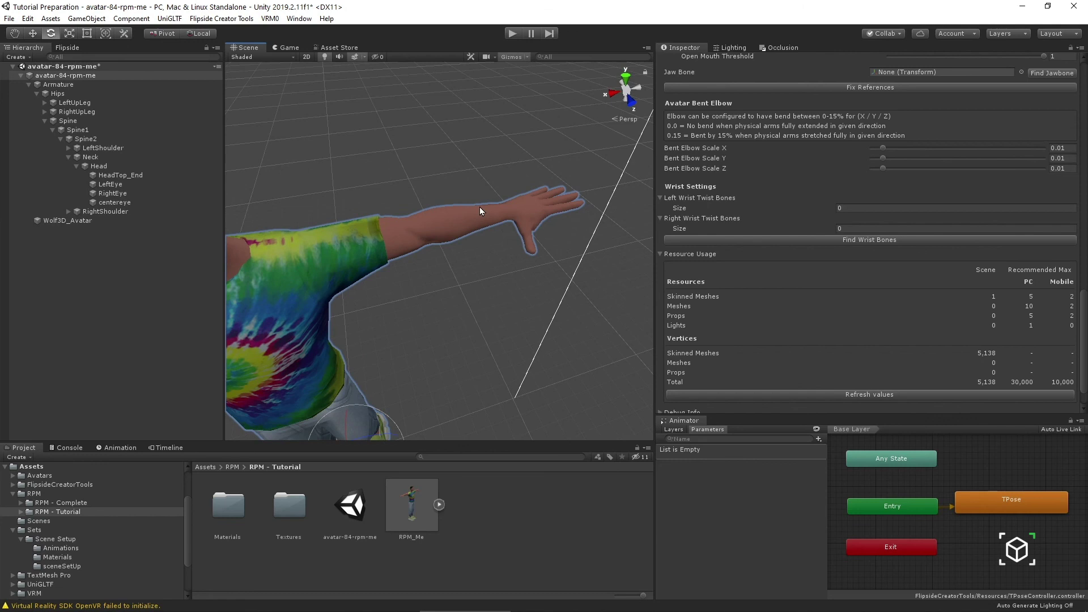
left_click_drag(480, 207, 366, 224, "alt")
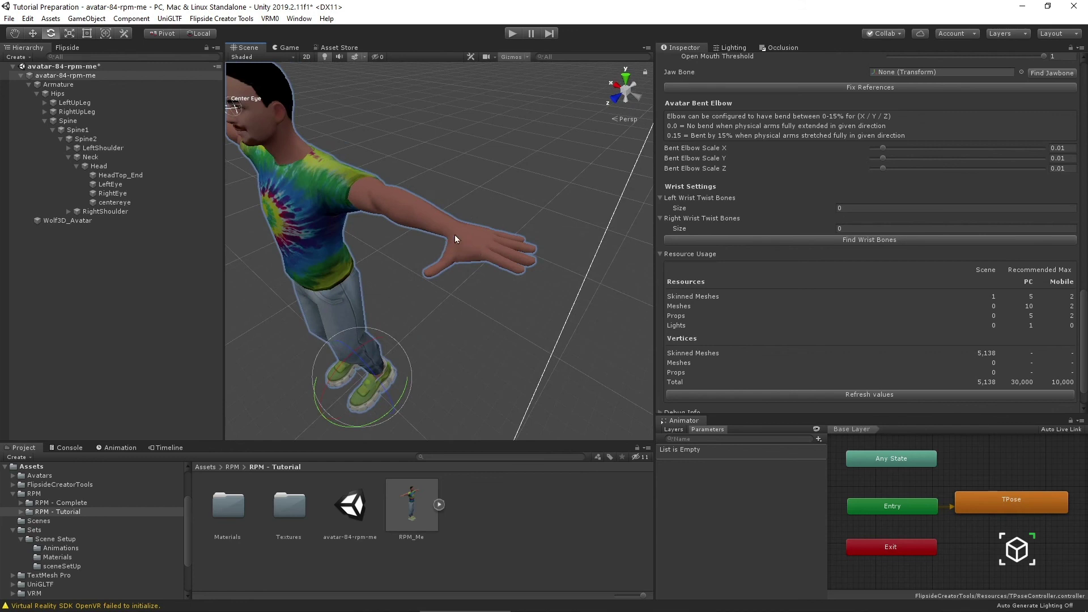
left_click_drag(422, 227, 622, 155, "alt")
Reselect the avatar-84-rpm-me root object, review its Wrist Settings, and view the arm and whole body again
left_click(486, 268)
left_click(458, 213)
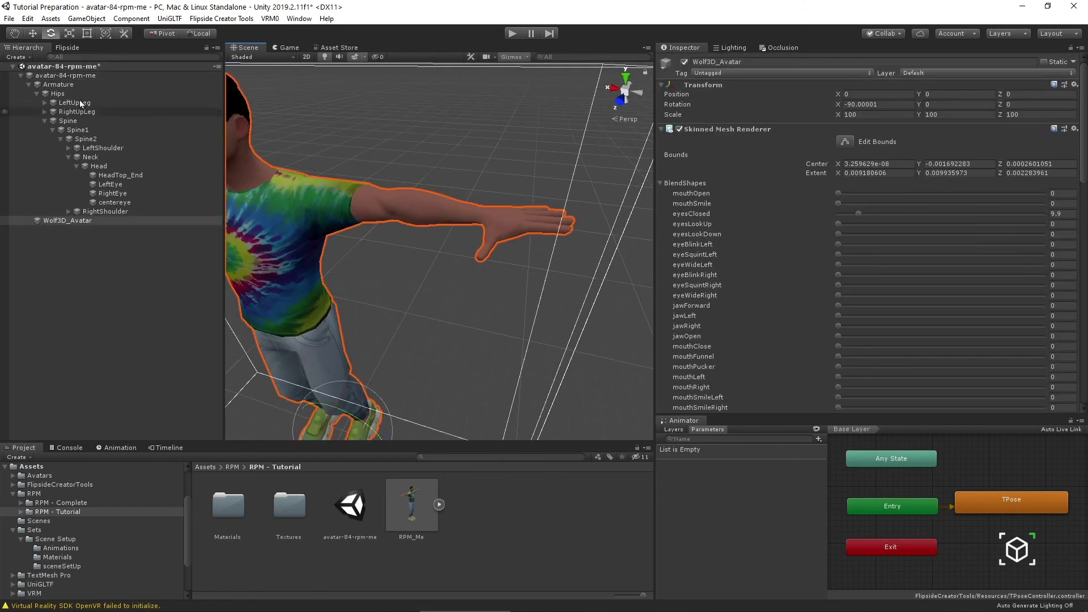
left_click(83, 77)
scroll(807, 289, "down", 20)
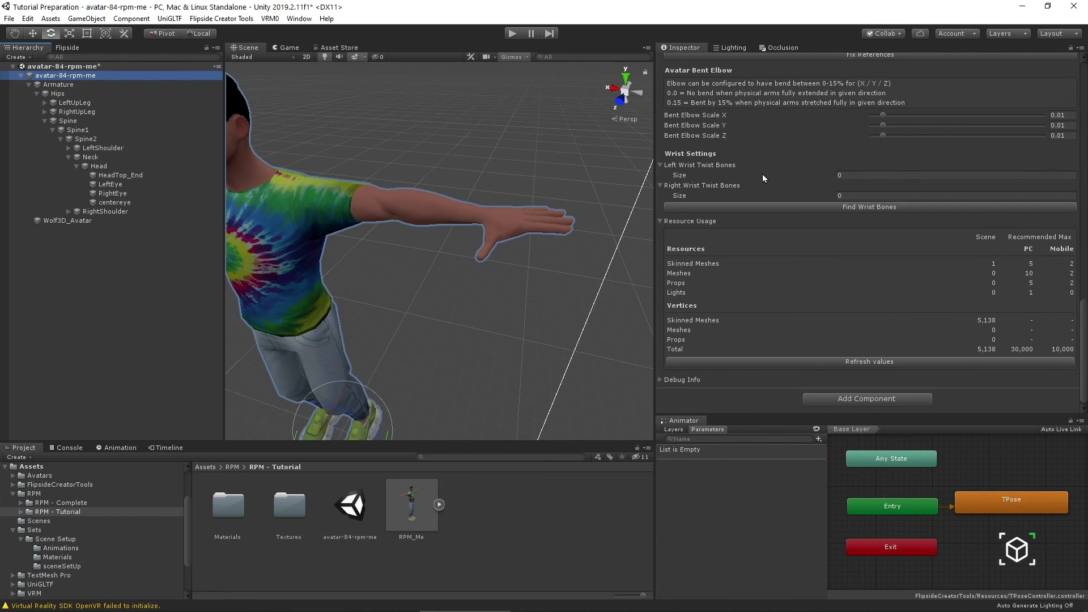
left_click_drag(432, 172, 612, 148, "alt")
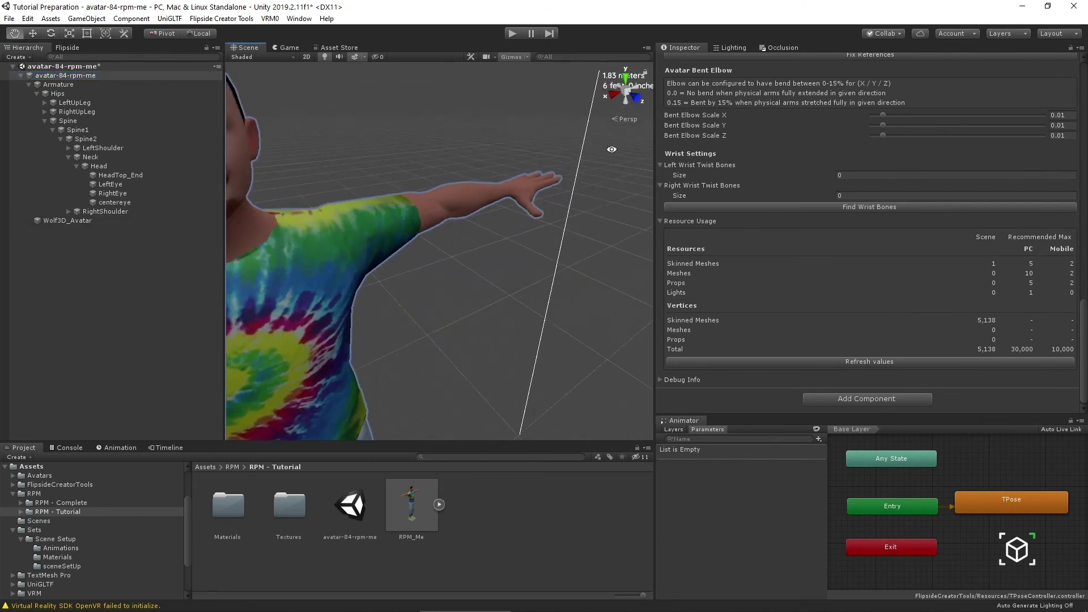
right_click_drag(612, 148, 471, 161, "alt")
middle_click_drag(471, 160, 556, 144)
scroll(556, 144, "down", 3)
left_click_drag(640, 170, 549, 205, "alt")
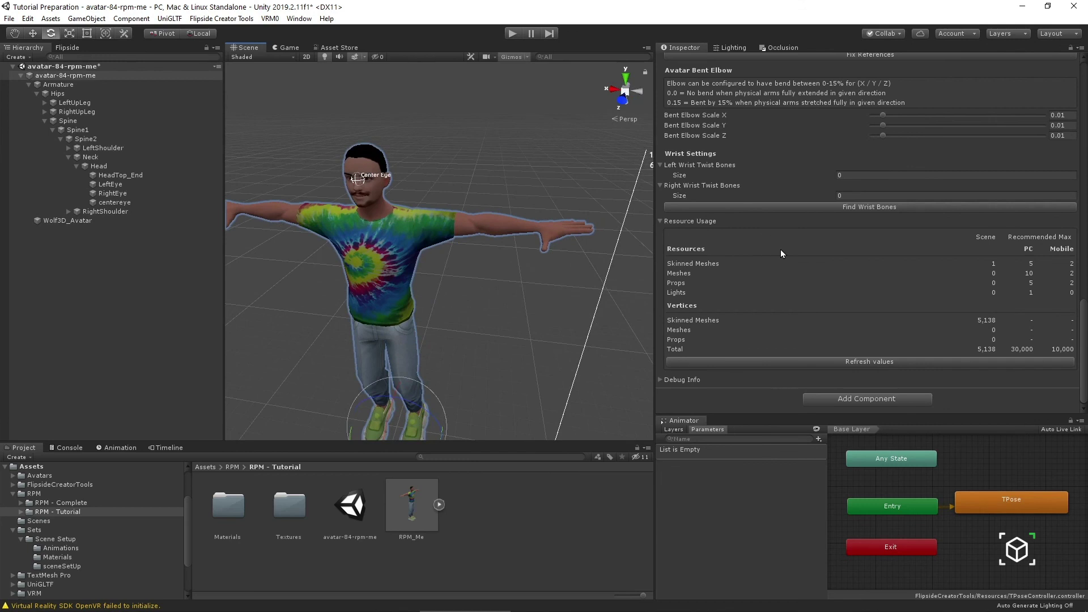
Save the avatar scene, and build and publish the character with Flipside Creator Tools
scroll(771, 308, "up", 5)
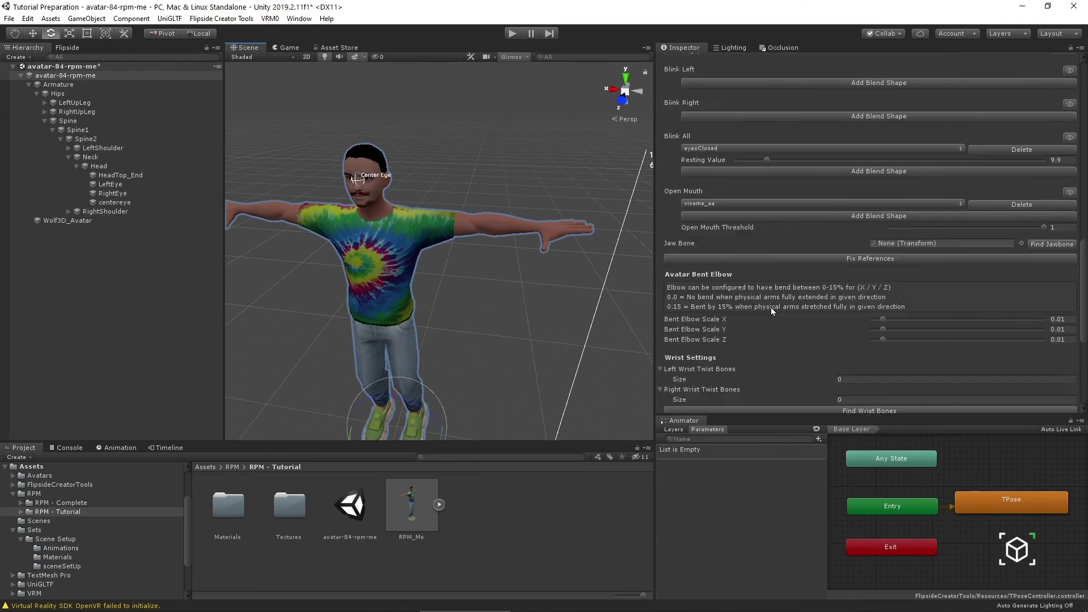
left_click_drag(1085, 243, 1078, 85)
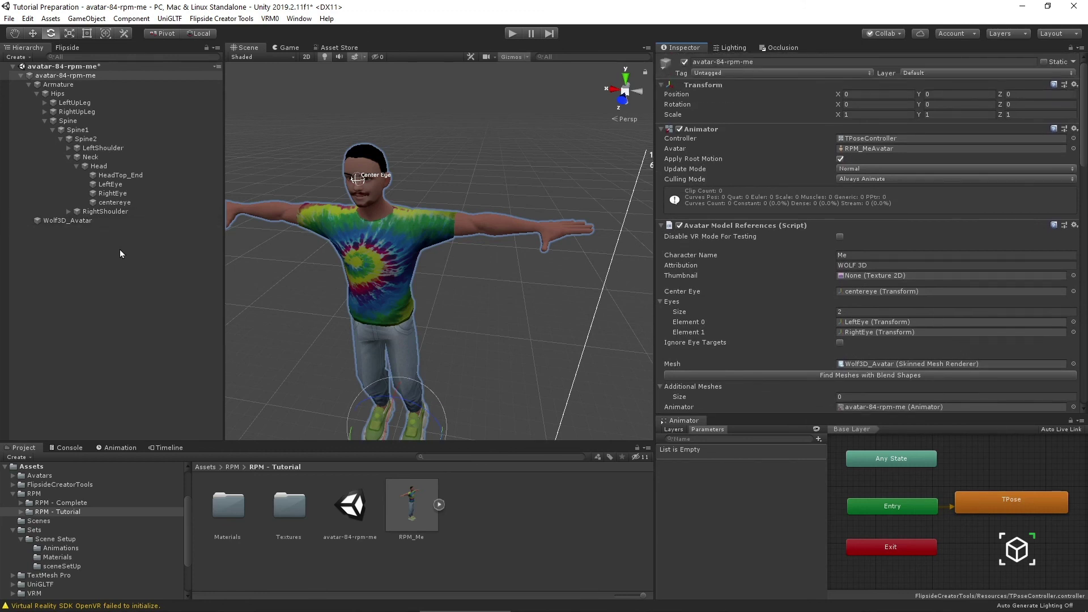
key("ctrl+s")
left_click(67, 47)
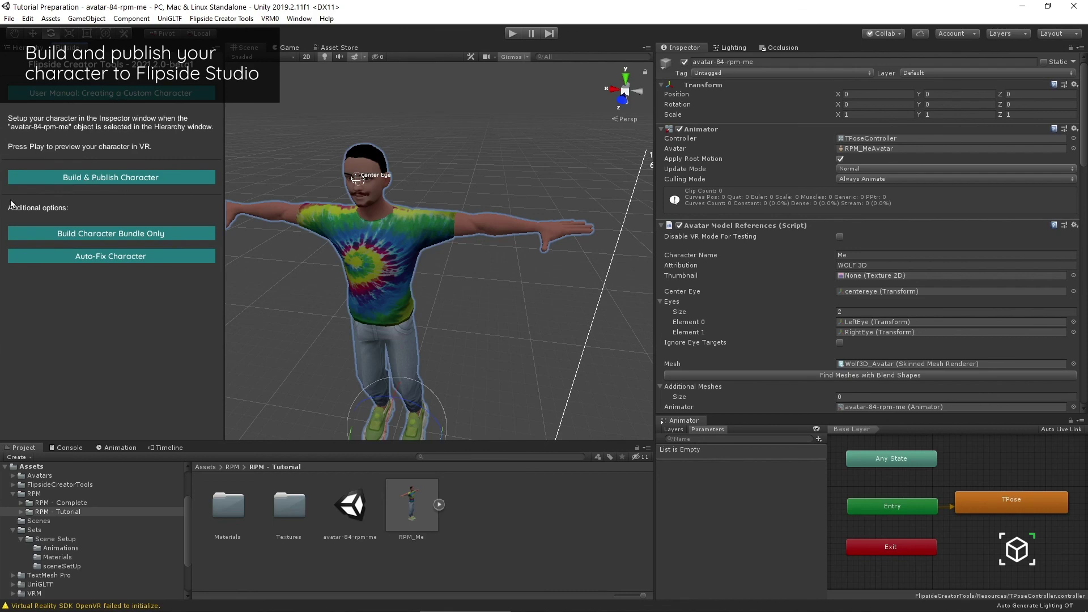
left_click(158, 178)
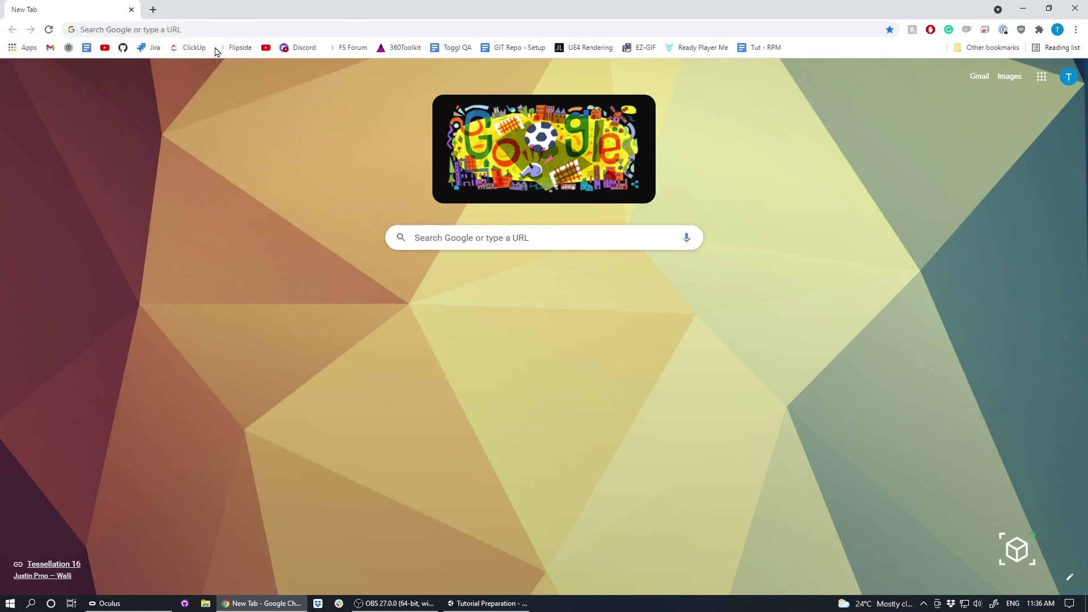
Switch to Chrome, open flipsidexr.com and show the Characters section of the user dashboard
left_click(221, 33)
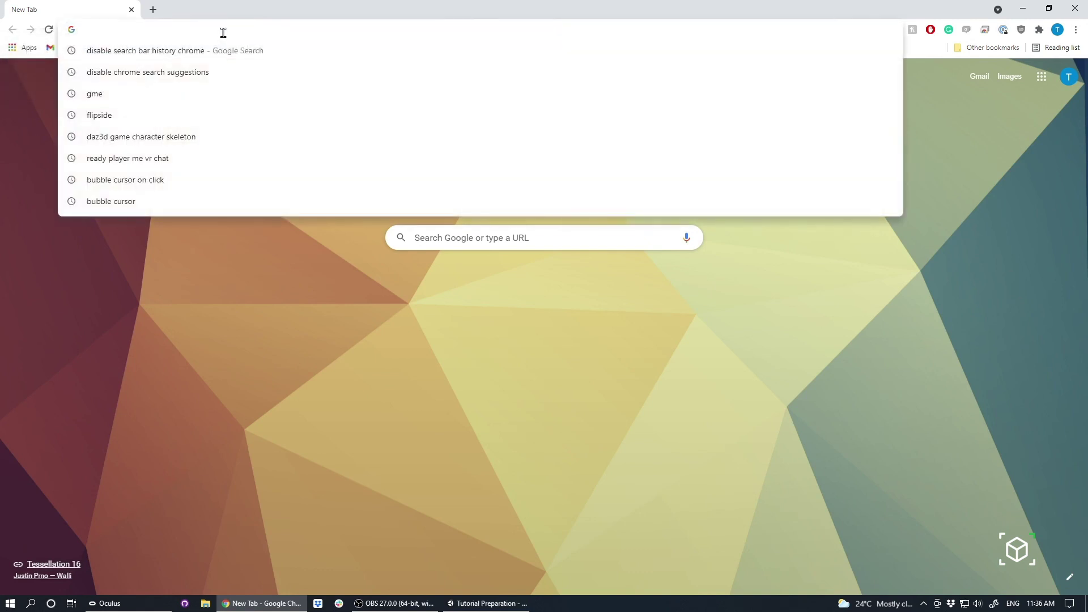
type("flipsidexr.com")
key("Return")
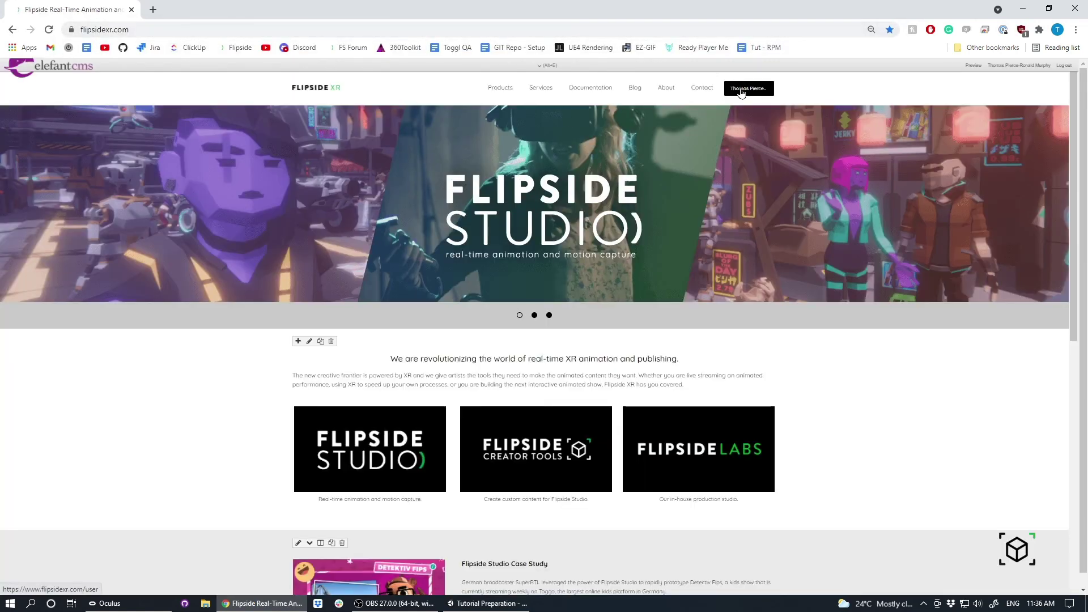
left_click(741, 92)
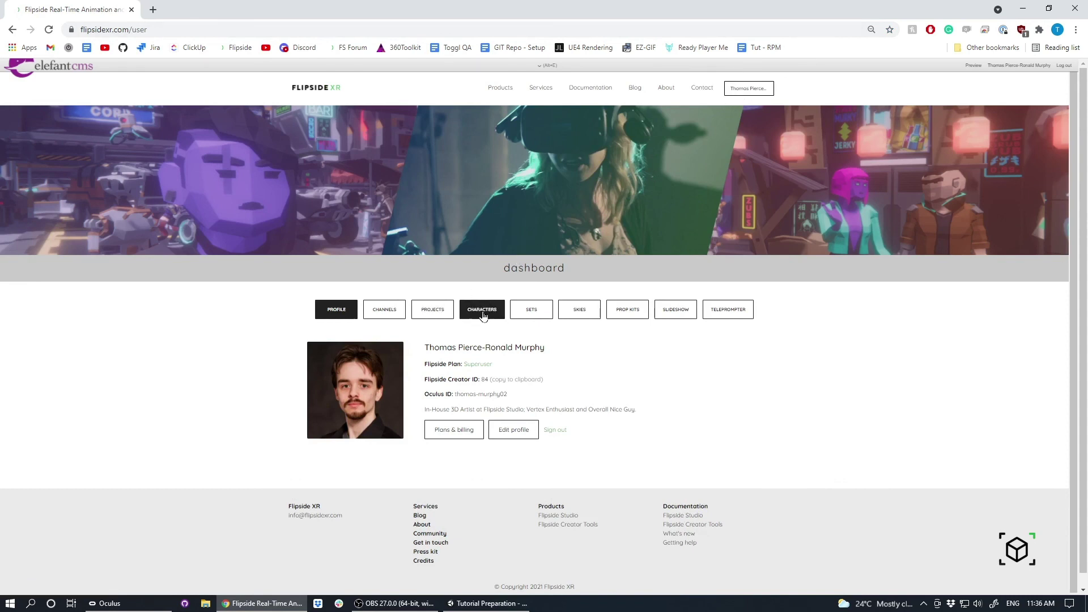
left_click(483, 313)
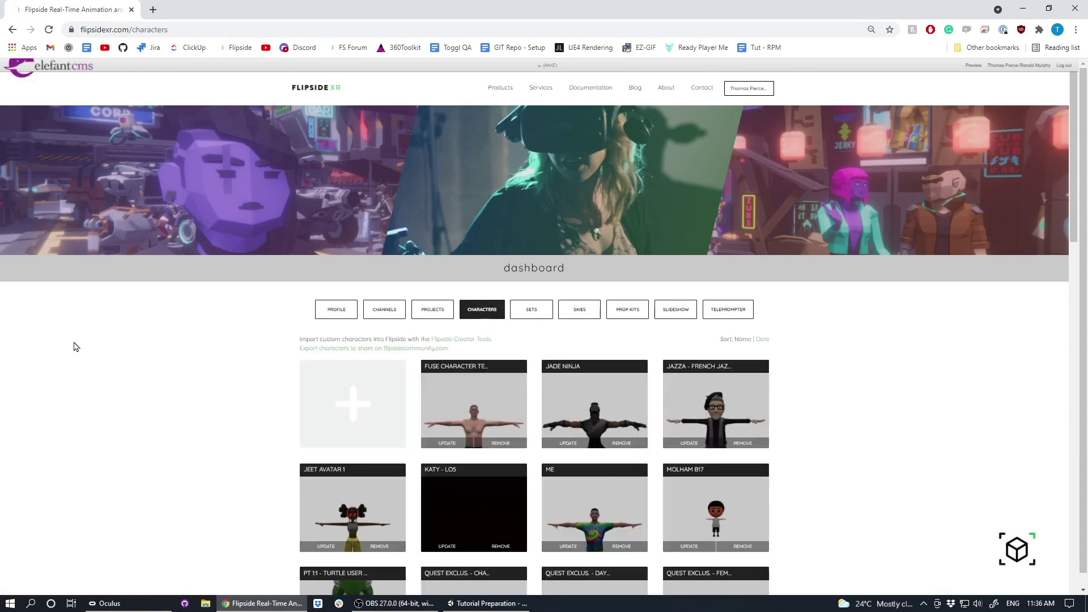